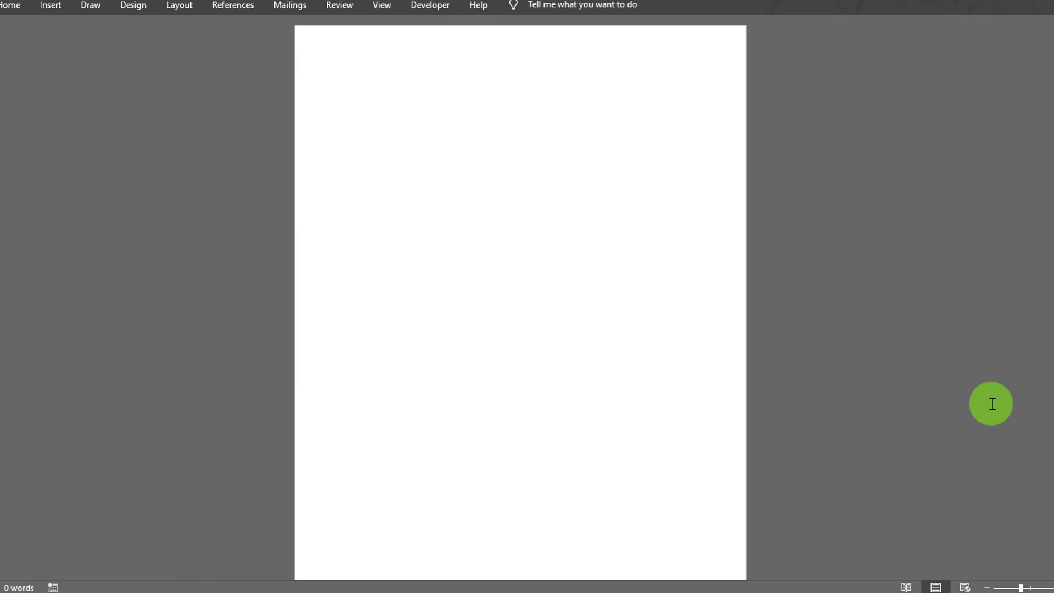
Set the ribbon display to show both tabs and commands
left_click(996, 1)
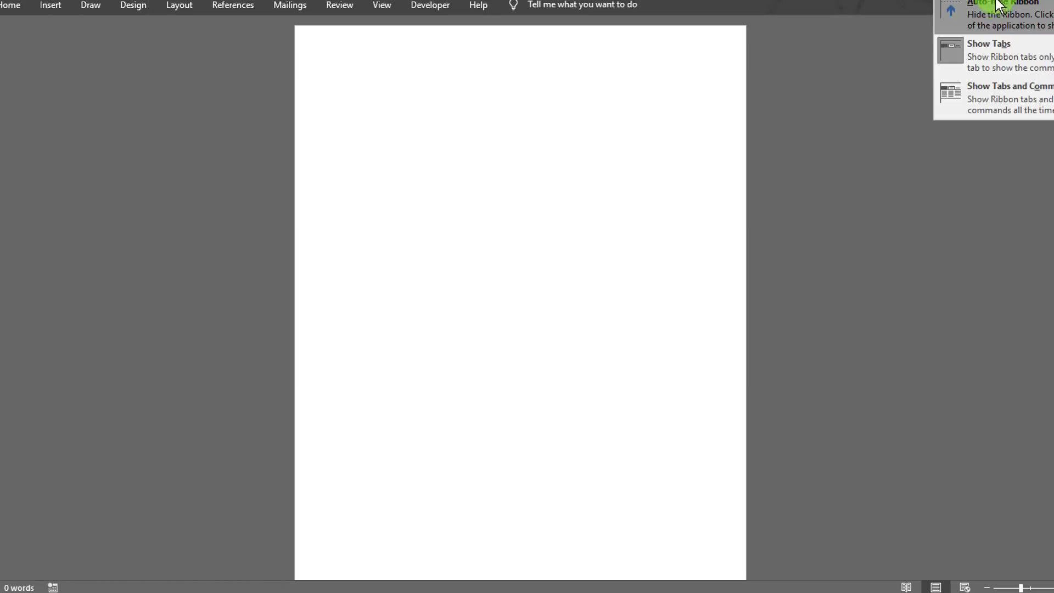
left_click(988, 12)
left_click(713, 181)
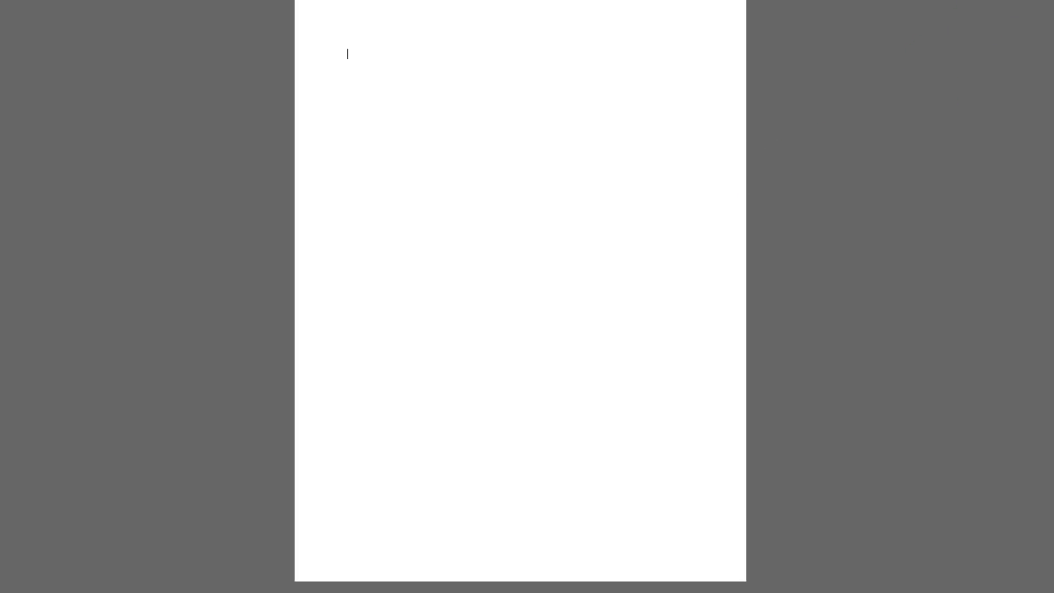
left_click(997, 7)
left_click(965, 94)
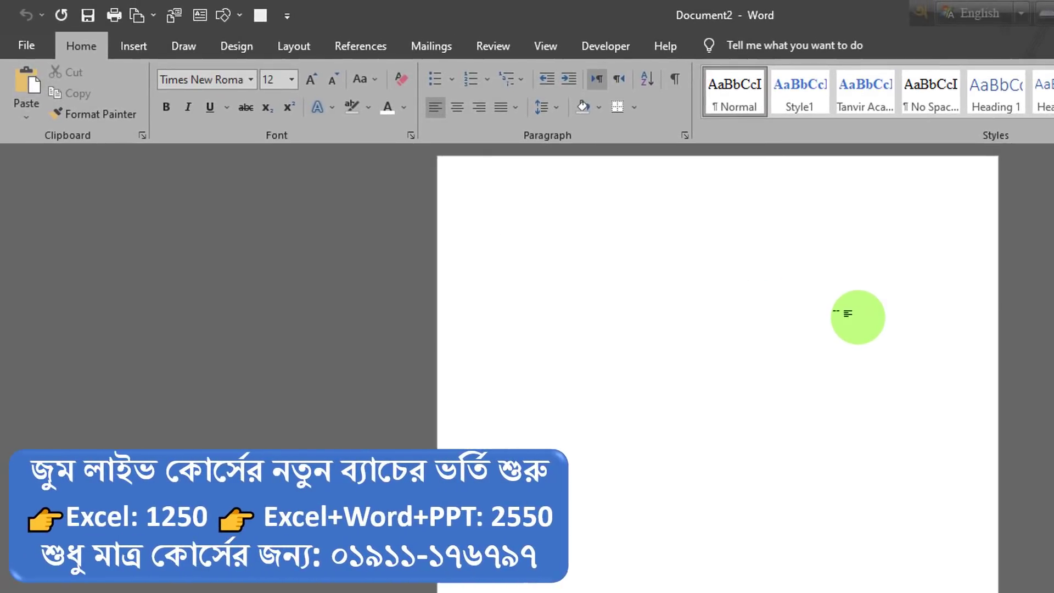
Set the page orientation to landscape
left_click(304, 45)
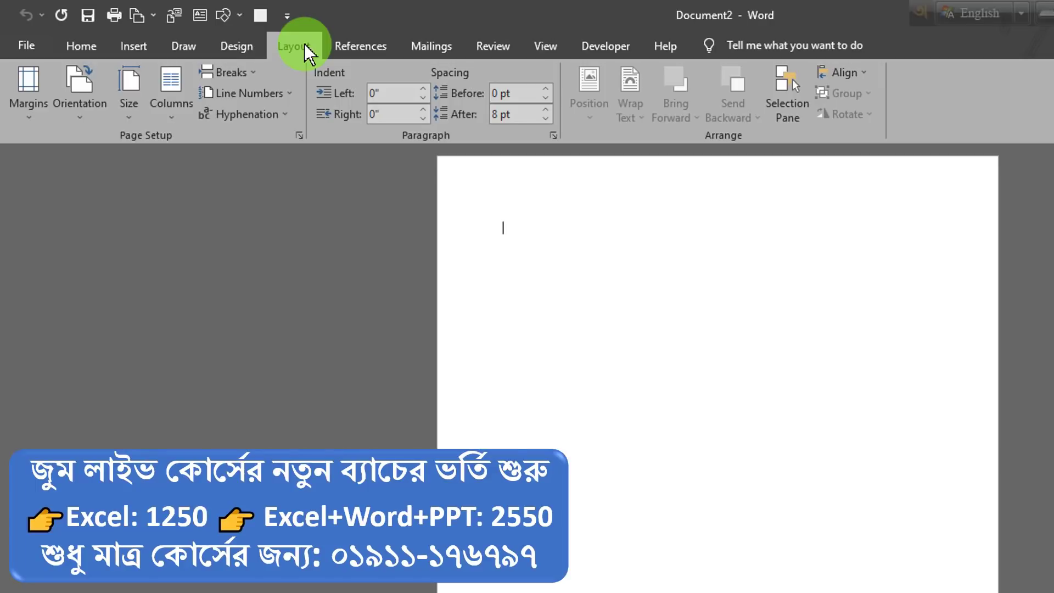
left_click(89, 109)
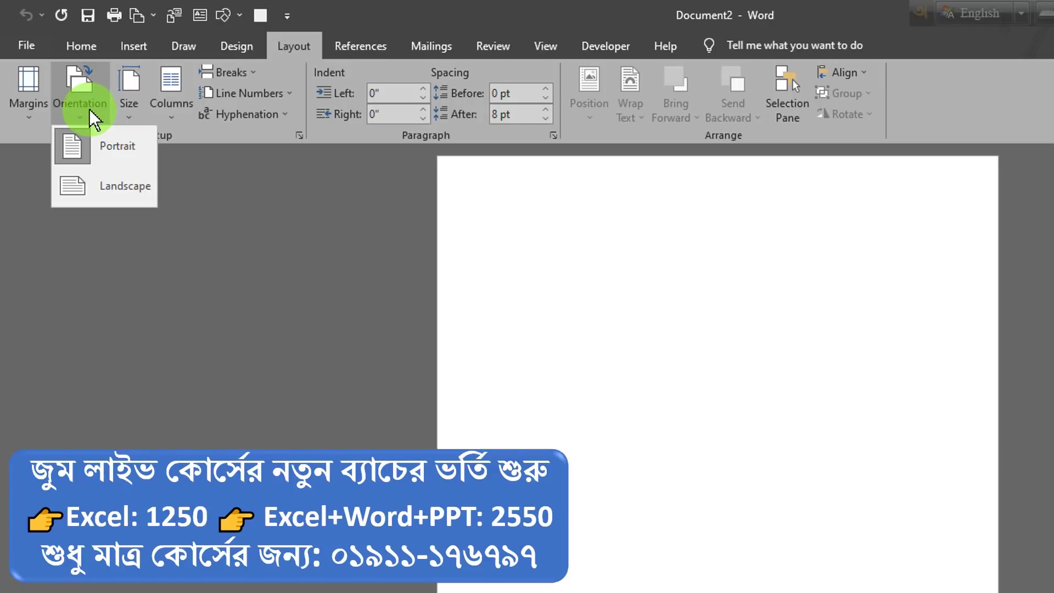
left_click(107, 188)
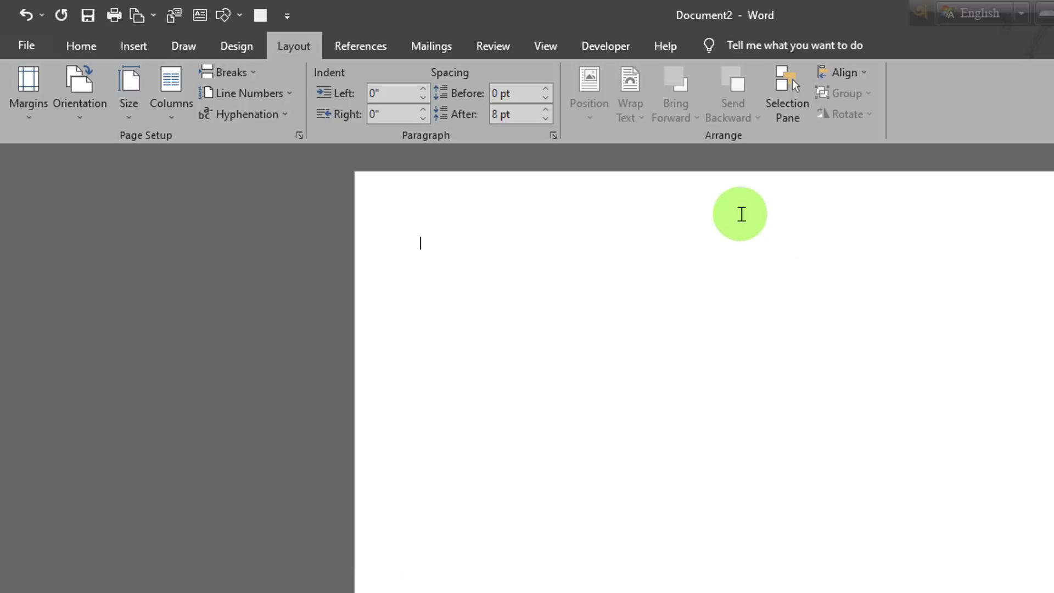
Confirm Letter as the paper size, 11" wide by 8.5" high, for the whole document
left_click(129, 116)
left_click(183, 535)
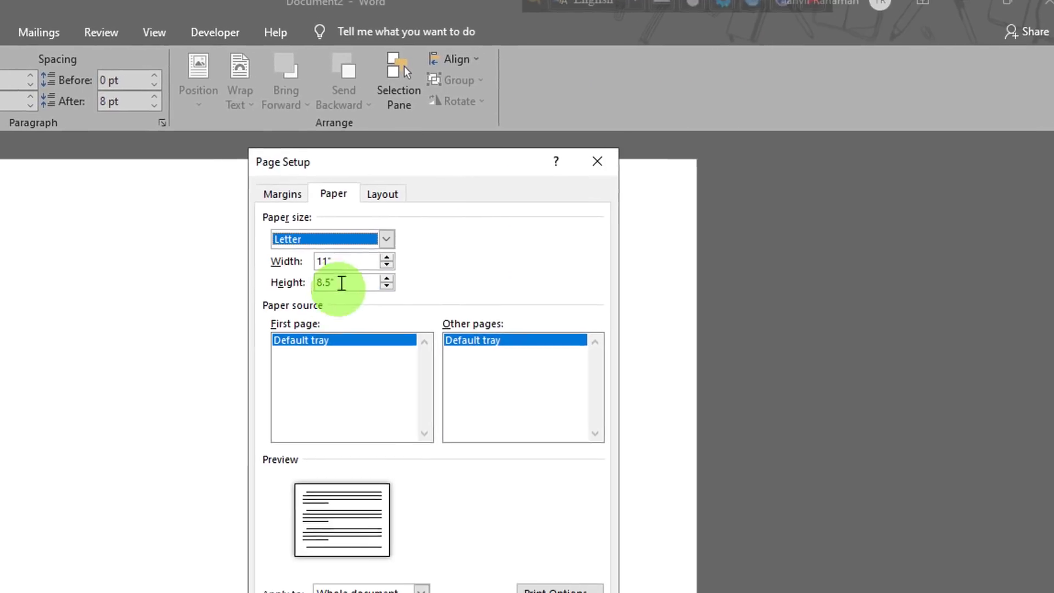
left_click(779, 115)
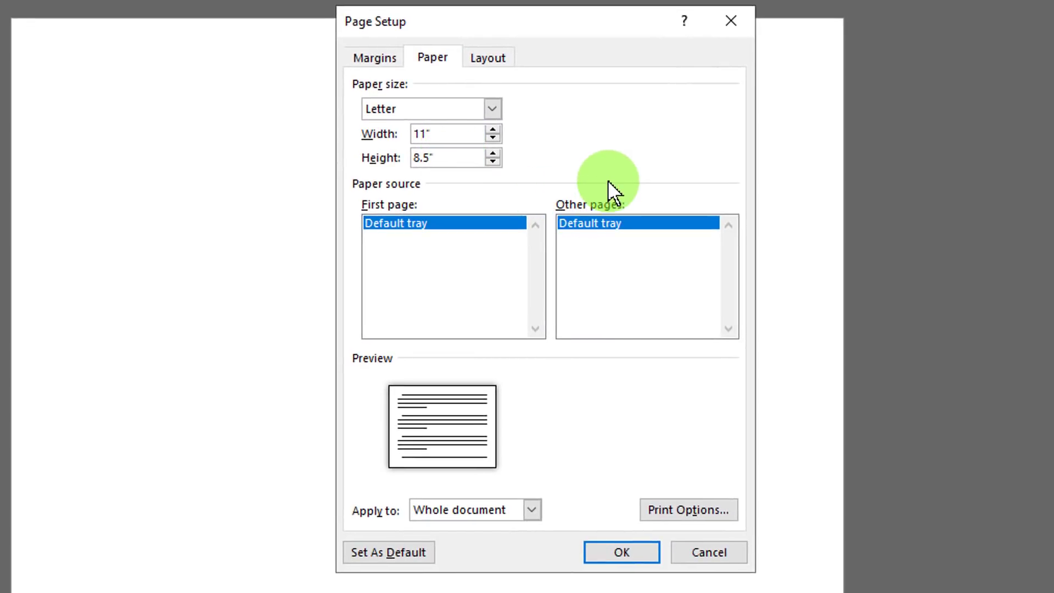
left_click(626, 553)
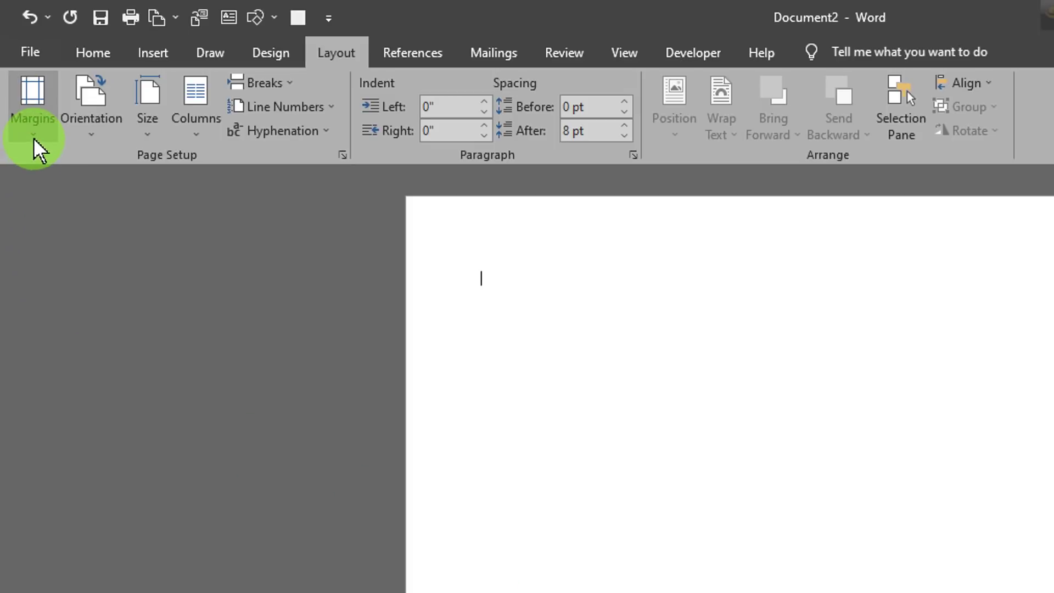
Set custom page margins with the left and right margins at 0 for the whole document
left_click(36, 137)
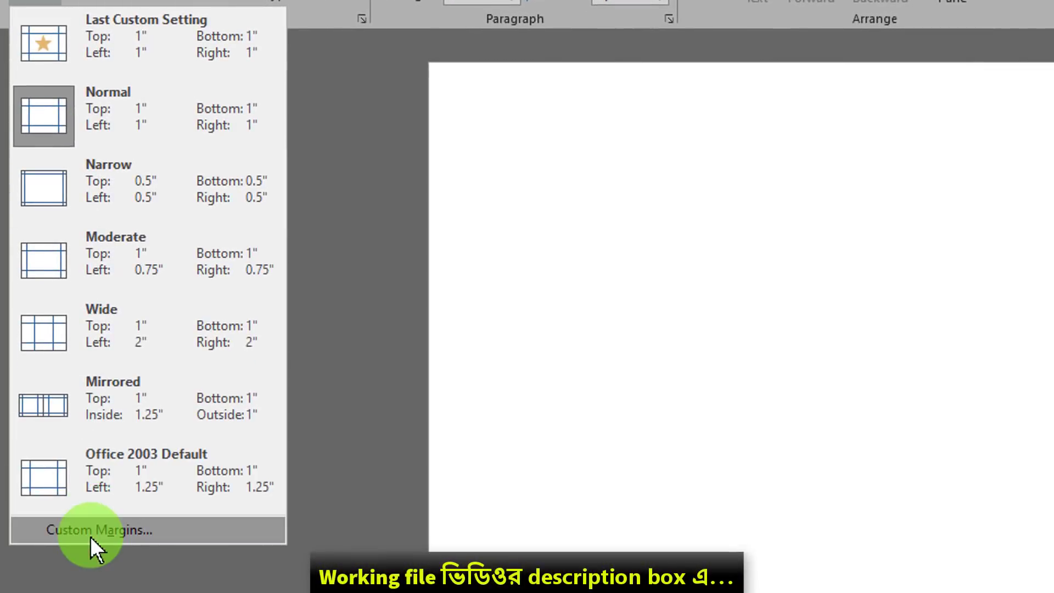
left_click(85, 574)
left_click(900, 280)
left_click(908, 187)
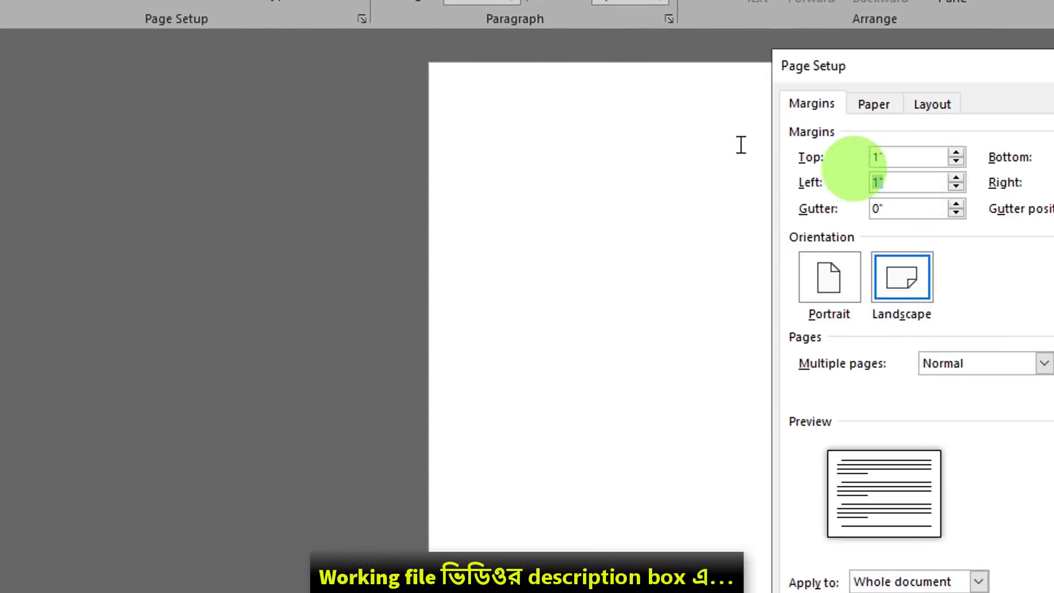
type("0")
key("Tab")
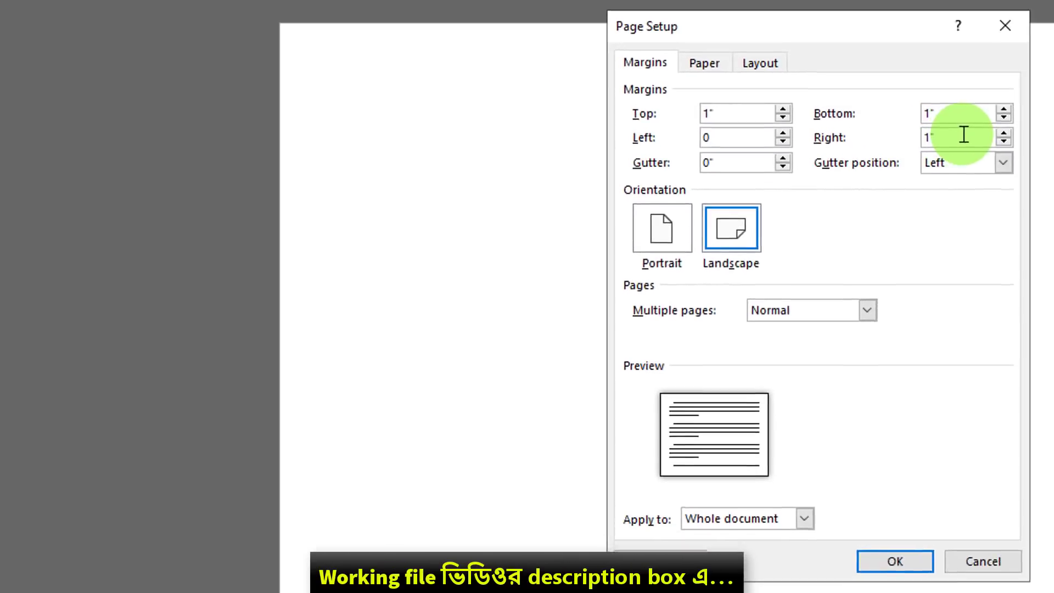
type("0")
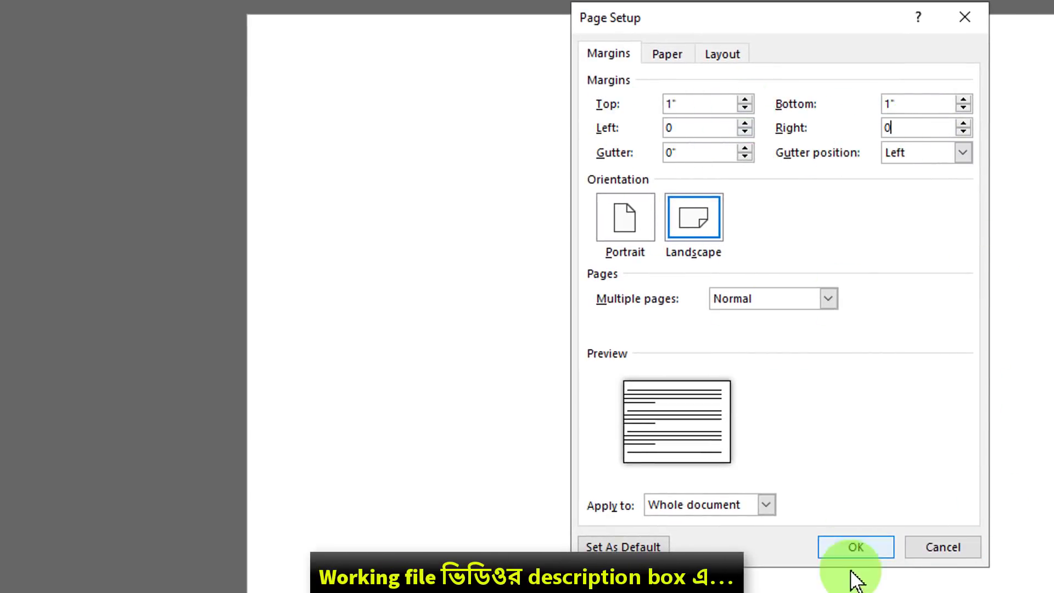
left_click(856, 547)
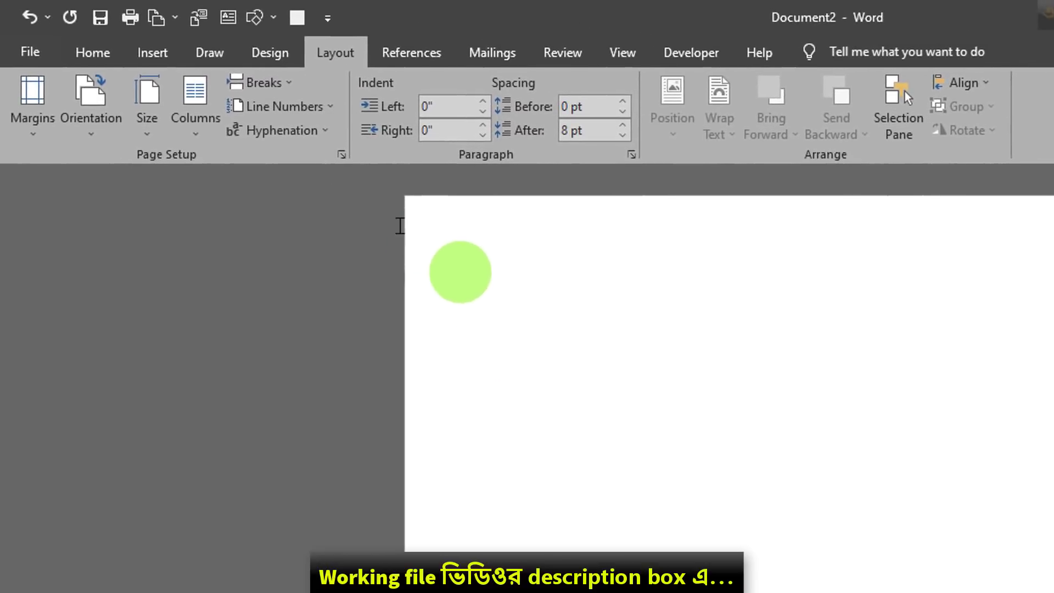
Draw a full-height rectangle along the page's left edge, about 2.82" wide and 8.64" high
left_click(164, 53)
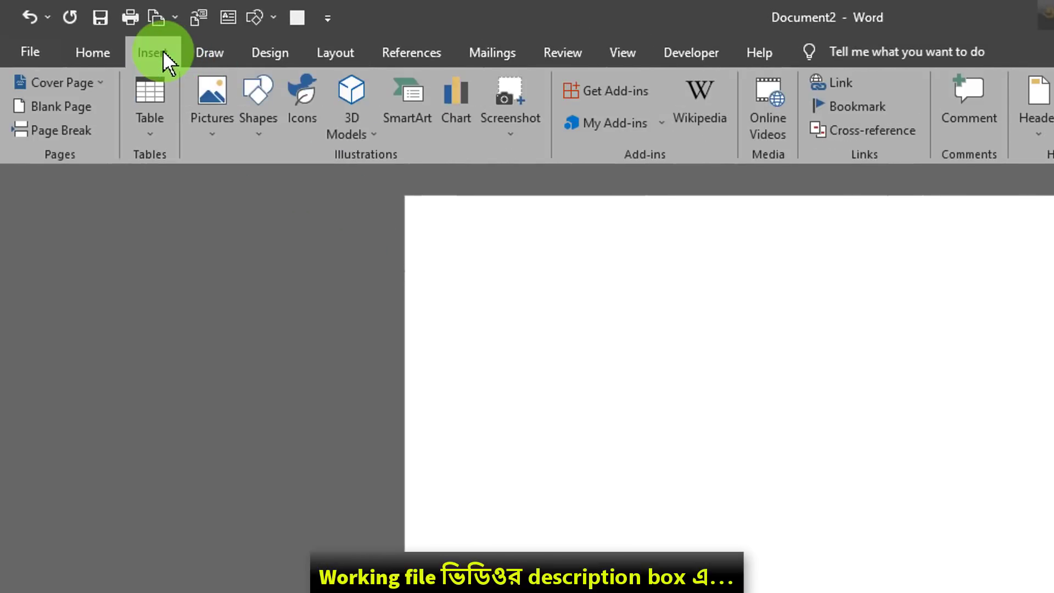
left_click(255, 132)
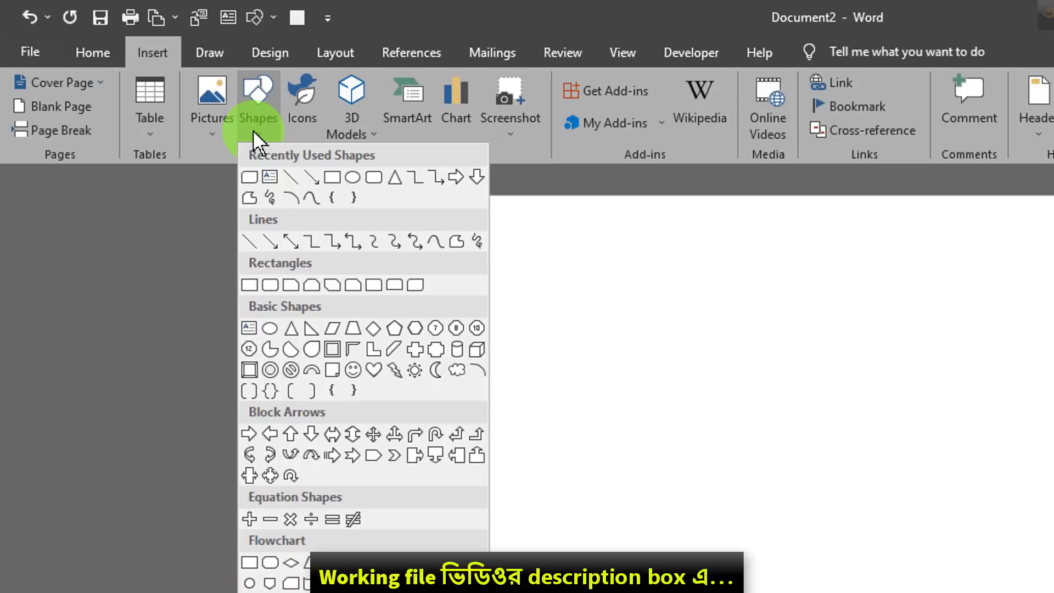
left_click(333, 178)
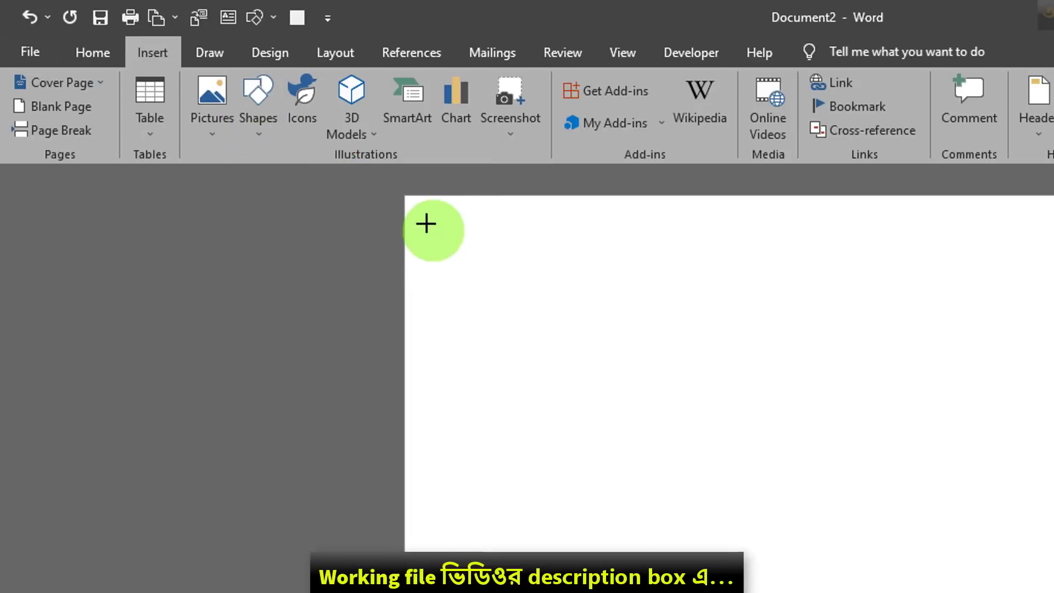
left_click_drag(404, 196, 618, 592)
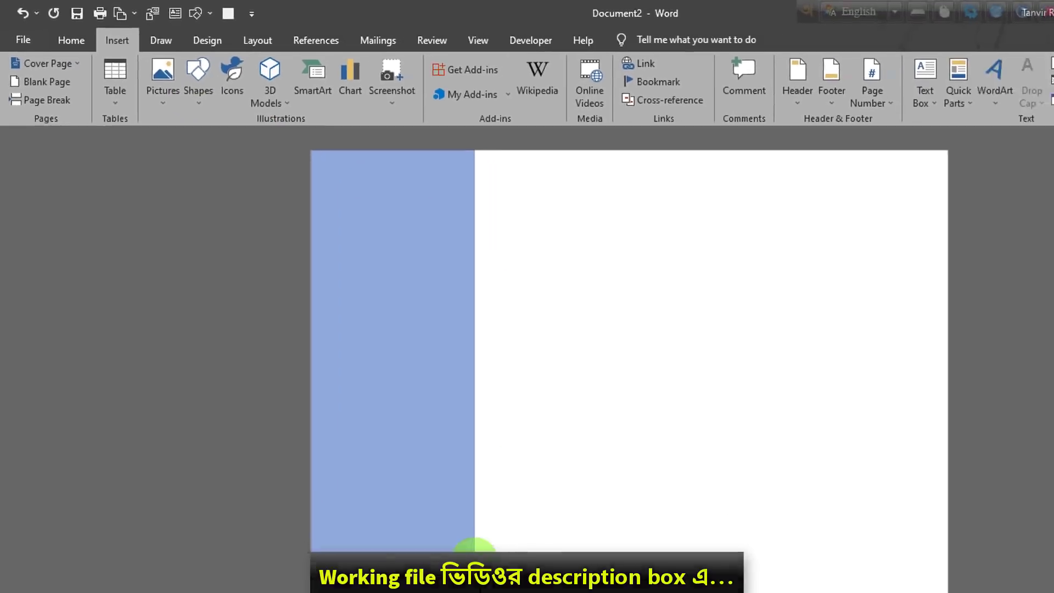
left_click_drag(475, 560, 421, 570)
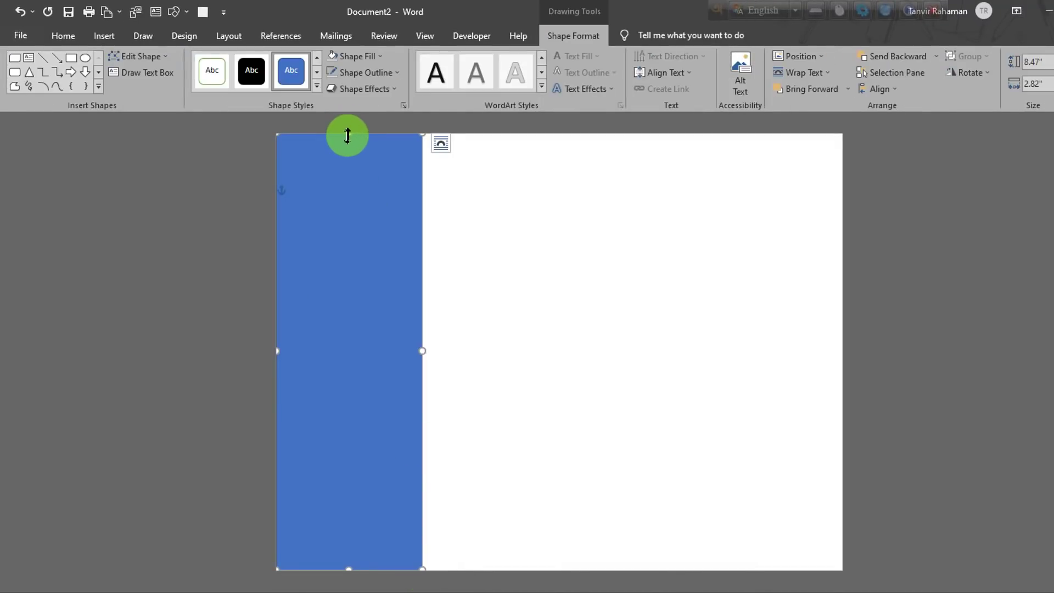
left_click_drag(347, 135, 349, 124)
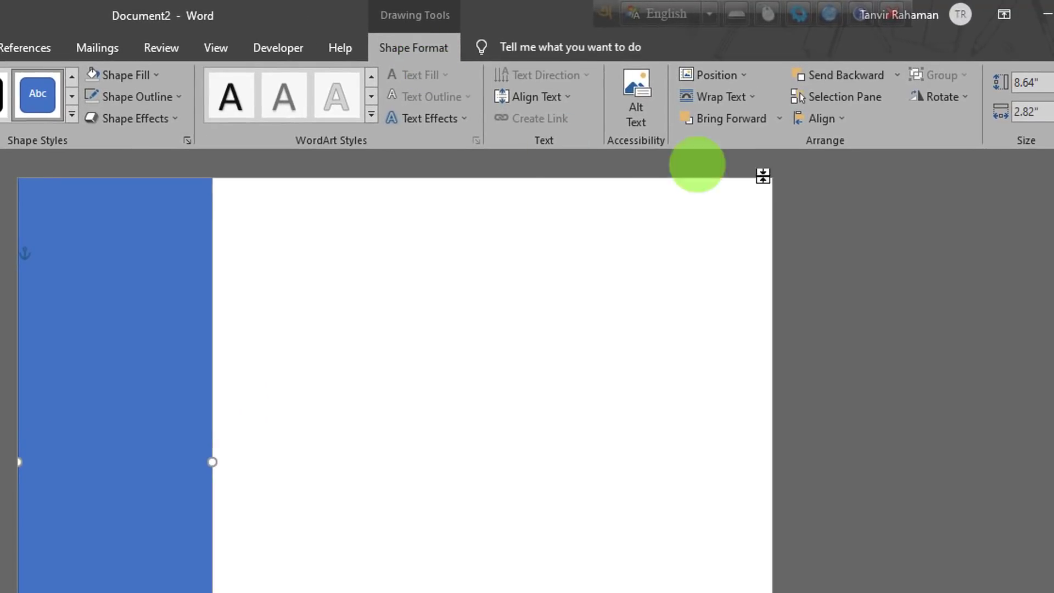
Align the rectangle to the vertical middle and to the left margin
left_click(837, 124)
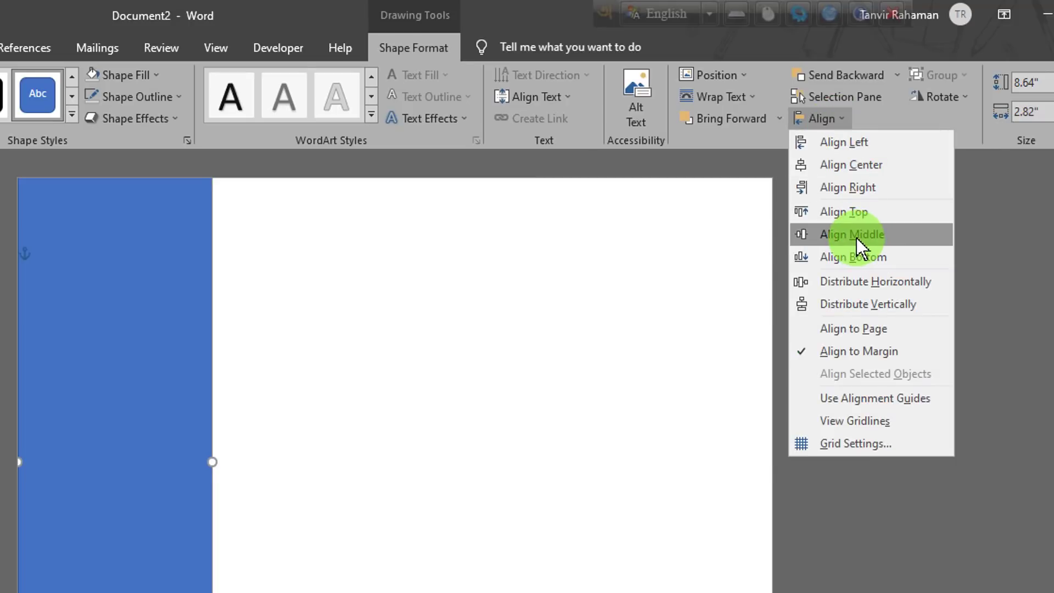
left_click(856, 236)
left_click(838, 118)
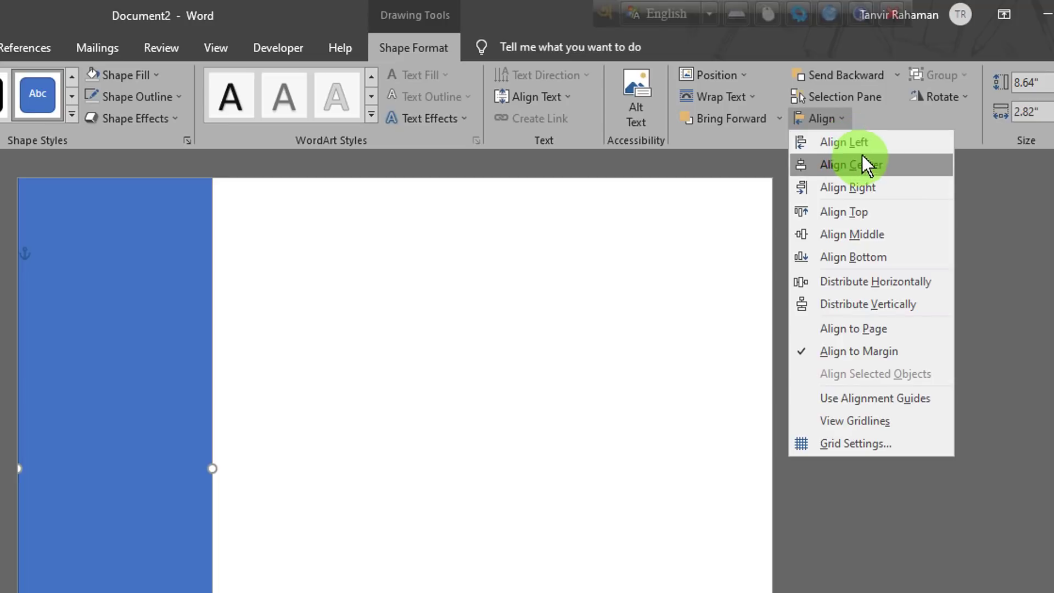
left_click(862, 142)
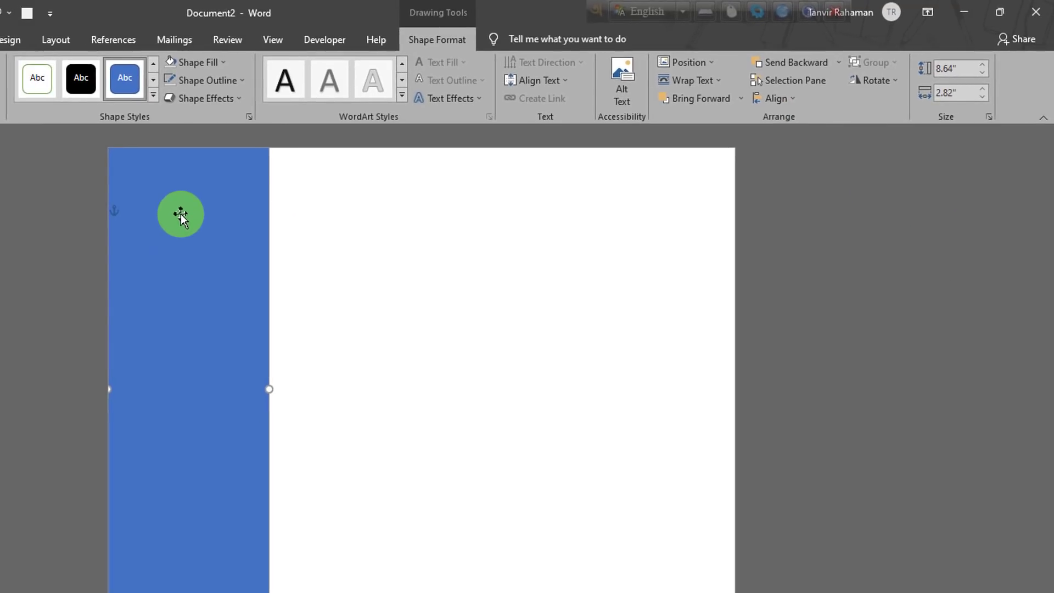
Fill the rectangle with a light blue radial preset gradient and remove its outline
left_click(436, 32)
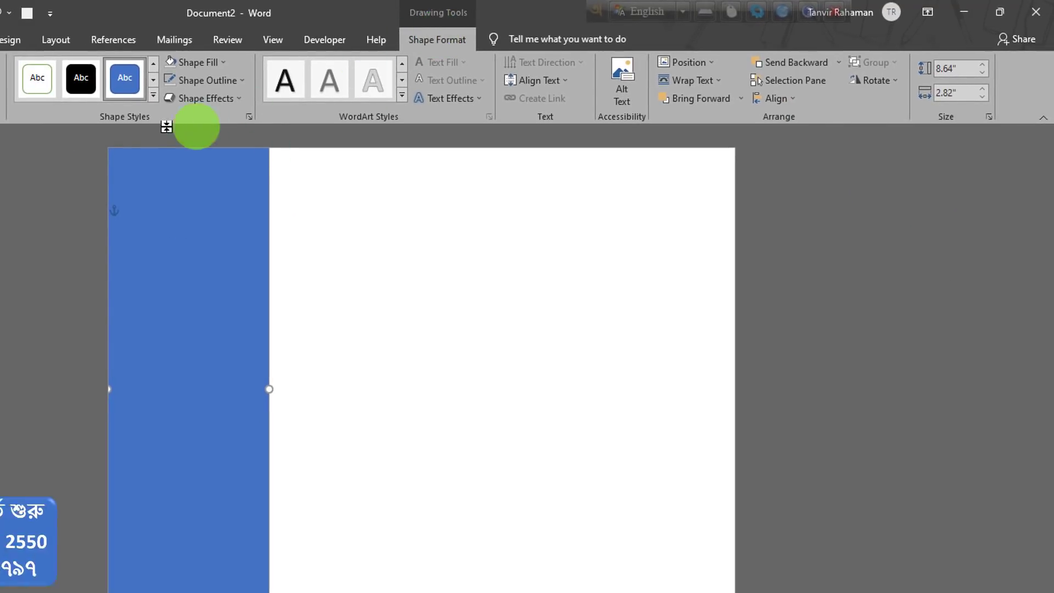
left_click(250, 116)
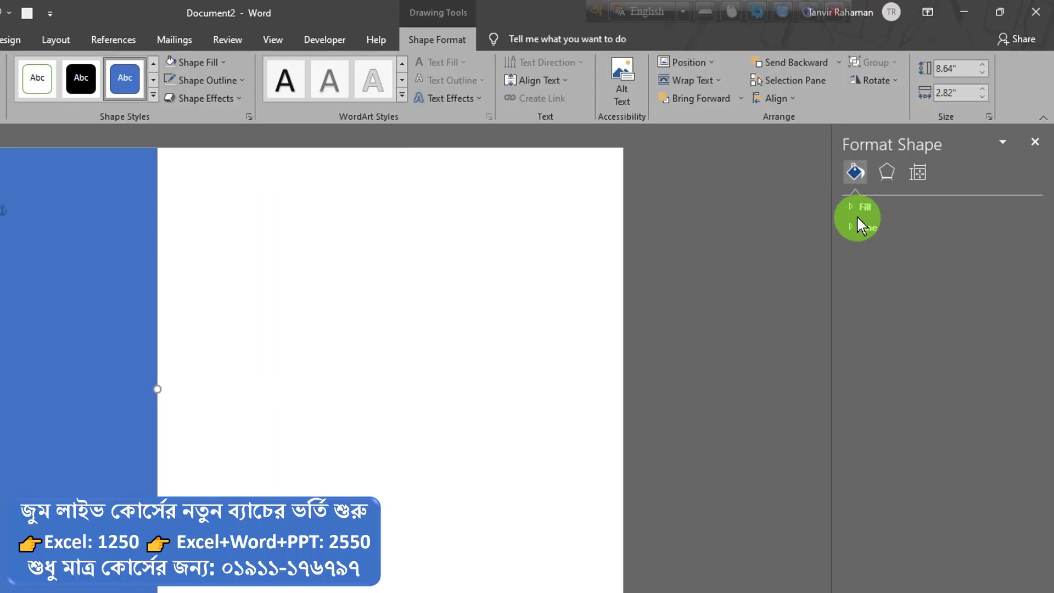
left_click(854, 207)
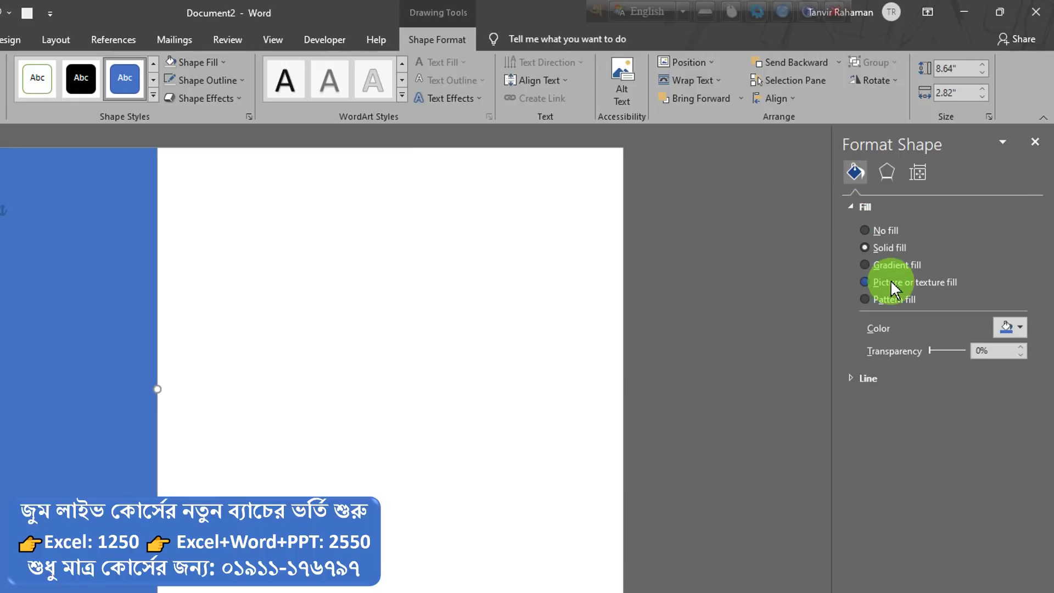
left_click(895, 265)
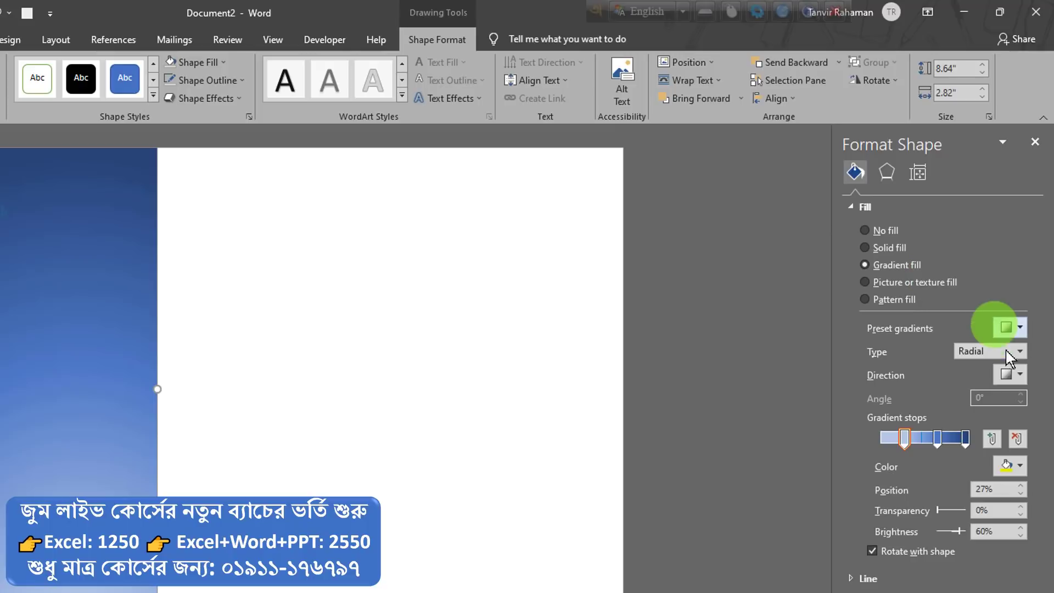
left_click(1020, 327)
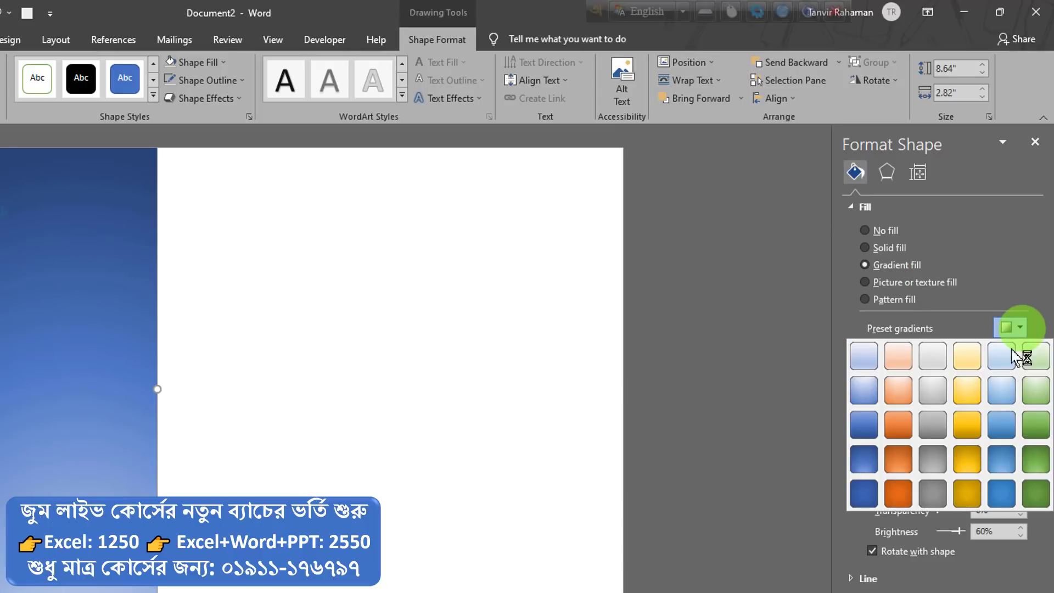
left_click(876, 458)
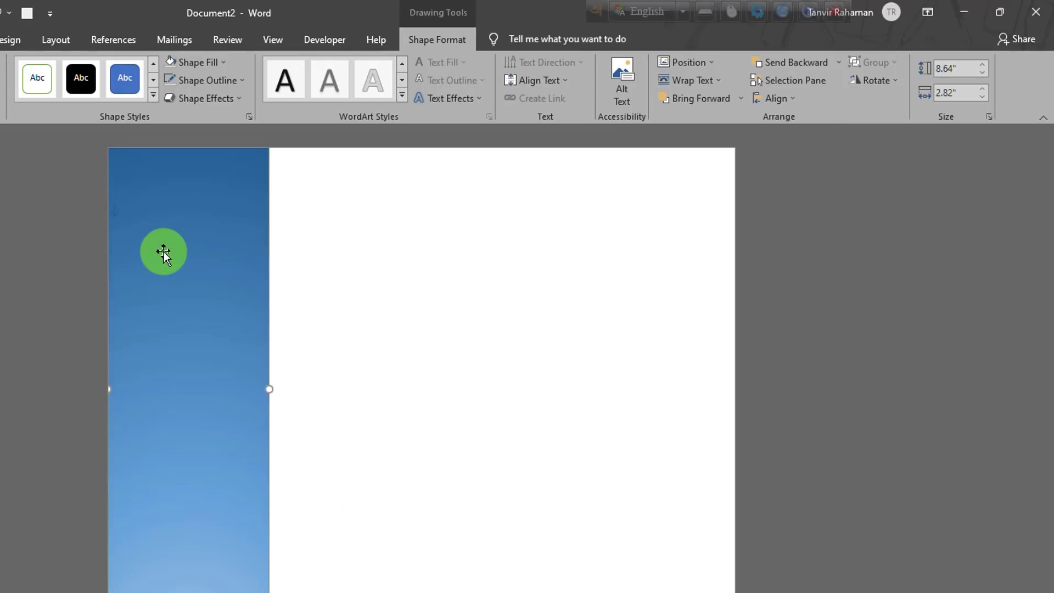
left_click(210, 81)
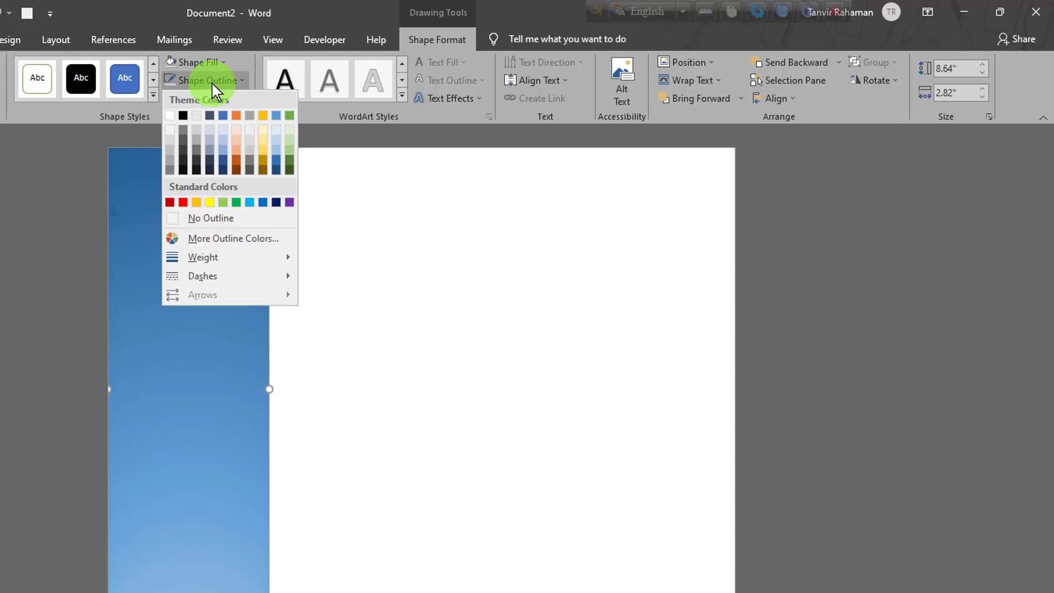
left_click(220, 215)
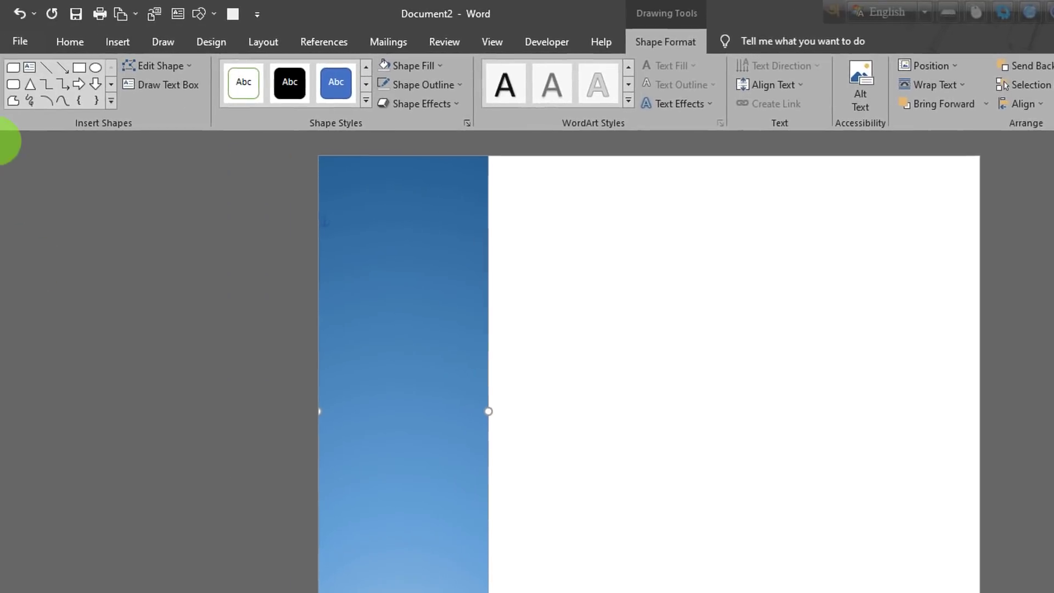
Draw a circle and place it over the rectangle's right edge, around the middle of the page height
left_click(124, 42)
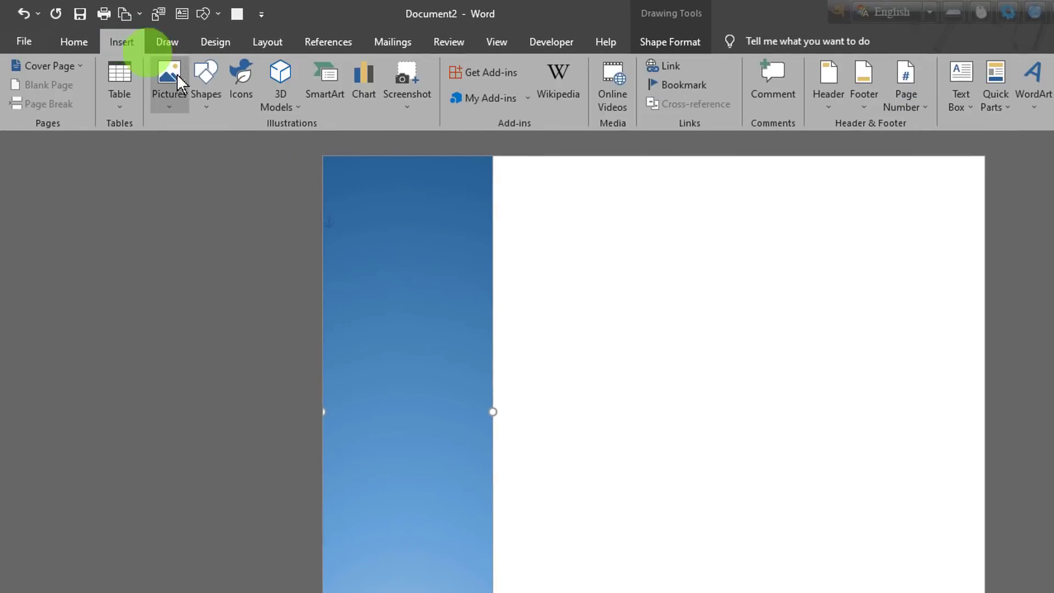
left_click(204, 82)
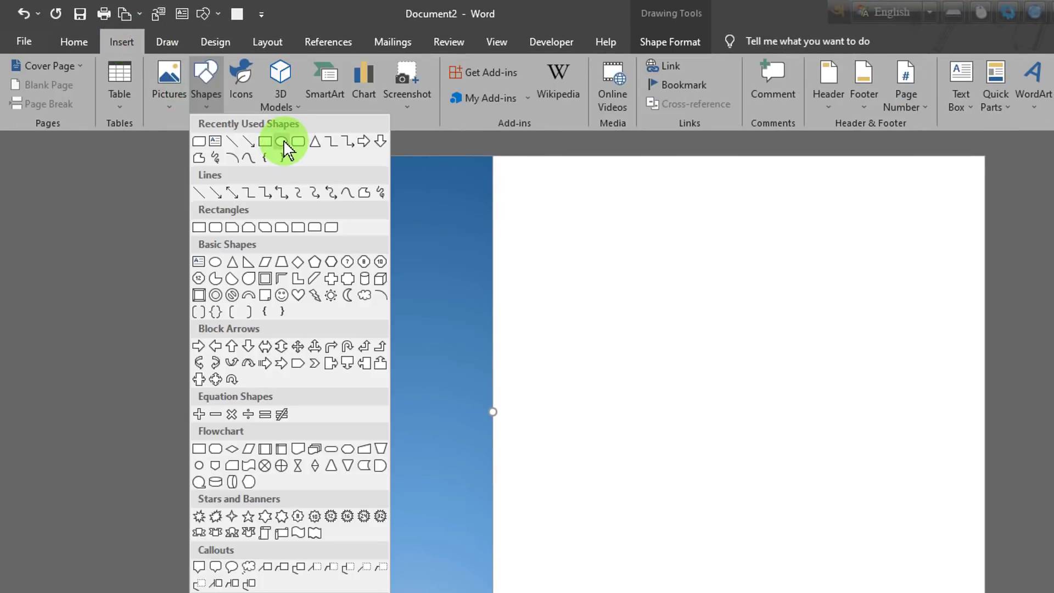
left_click(282, 143)
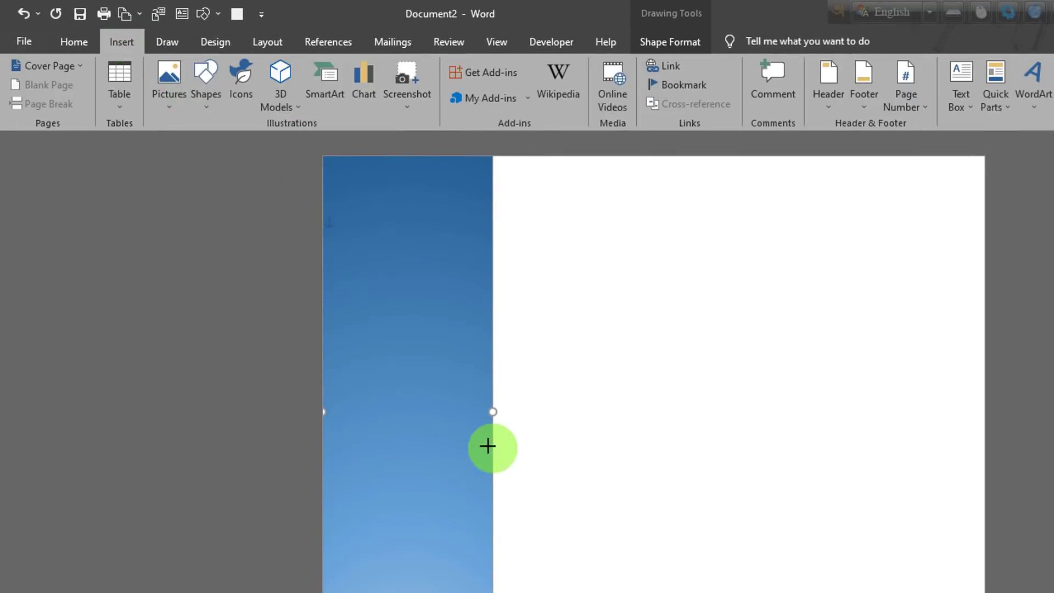
left_click_drag(427, 344, 609, 530)
left_click_drag(554, 484, 548, 449)
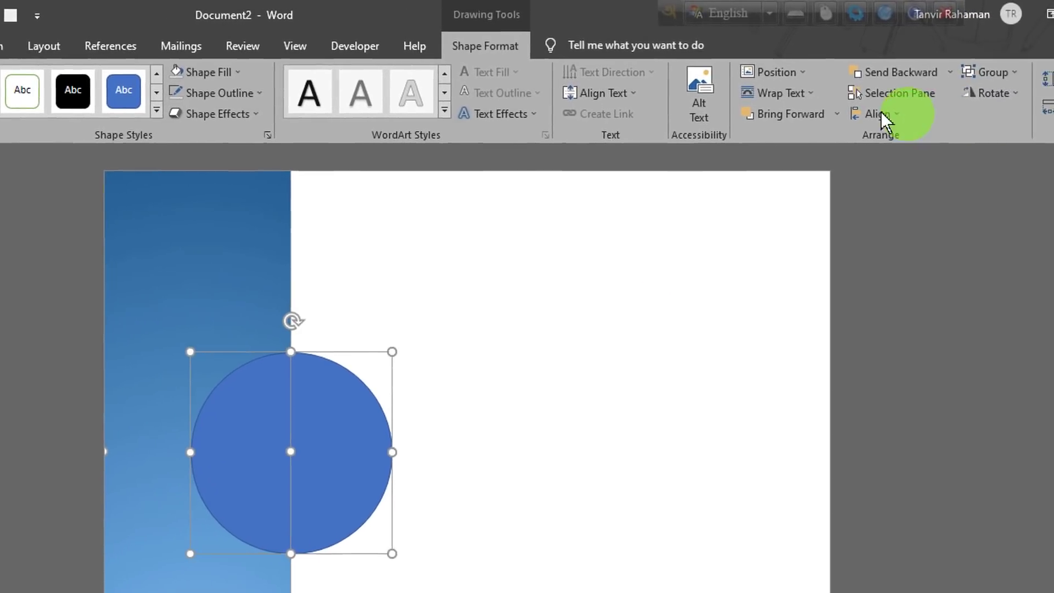
Align the circle and the side rectangle with each other by their vertical middles
left_click(876, 115)
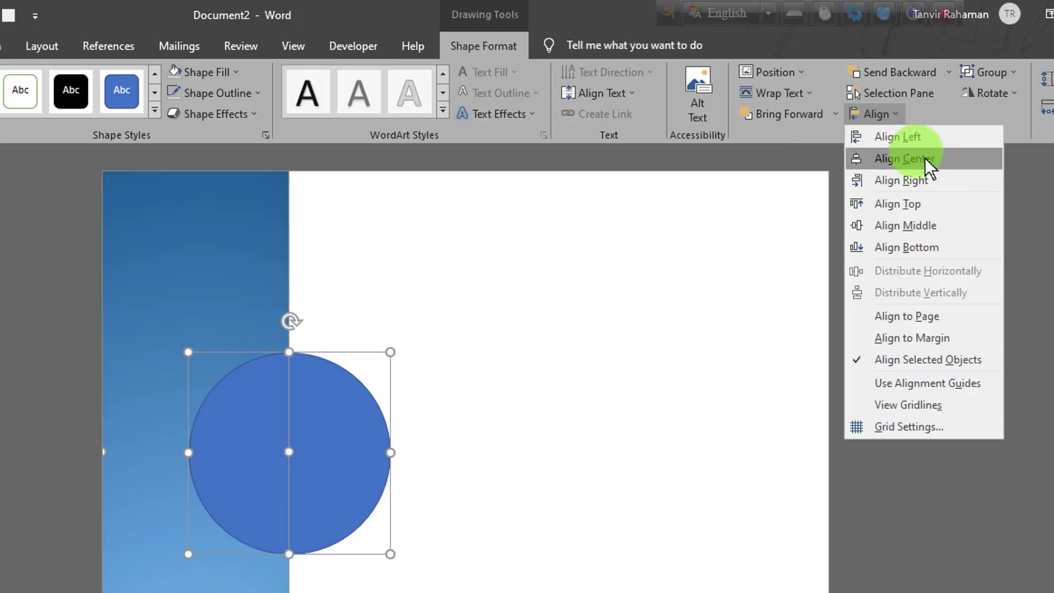
left_click(909, 224)
left_click(532, 444)
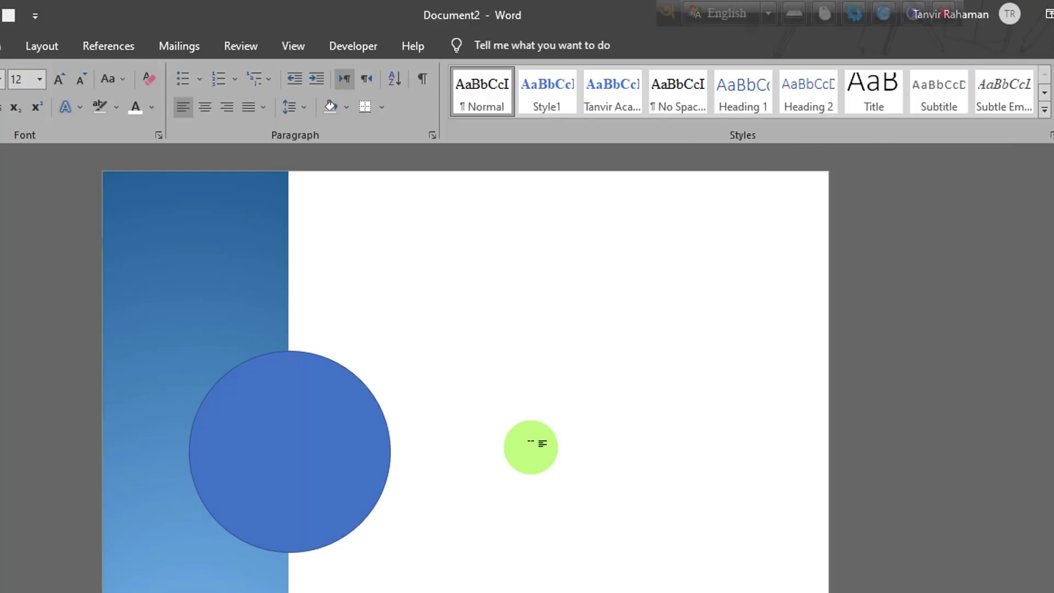
Fill the circle with a green linear preset gradient at 270° and remove its outline
left_click(300, 429)
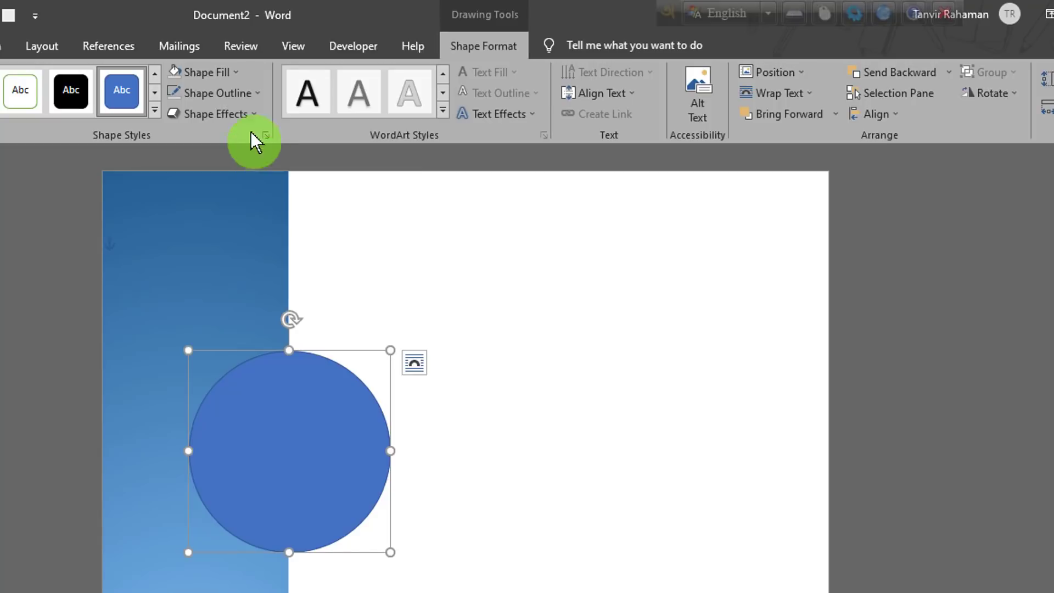
left_click(268, 134)
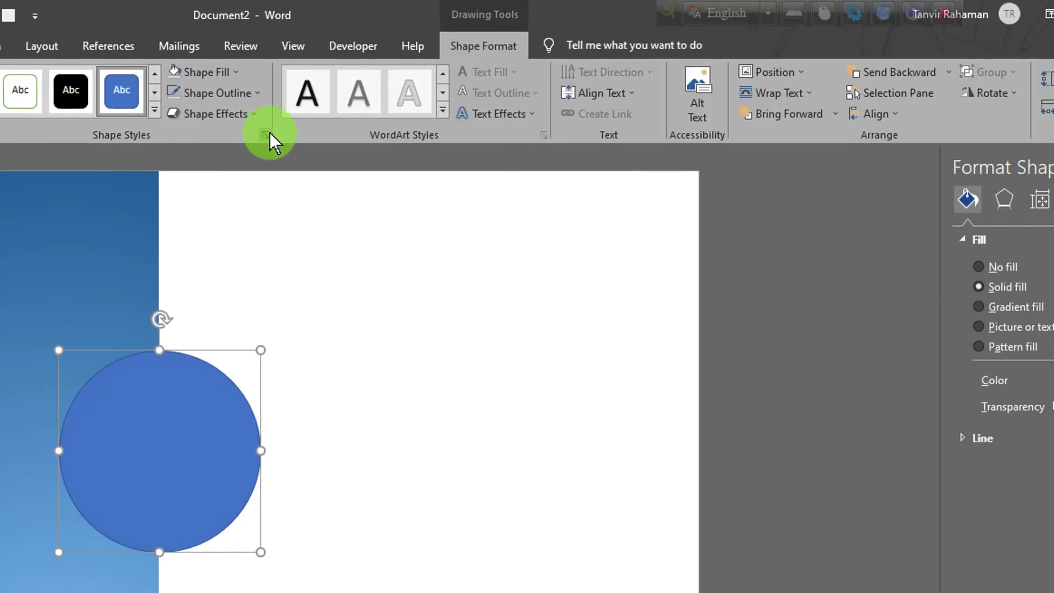
left_click(893, 260)
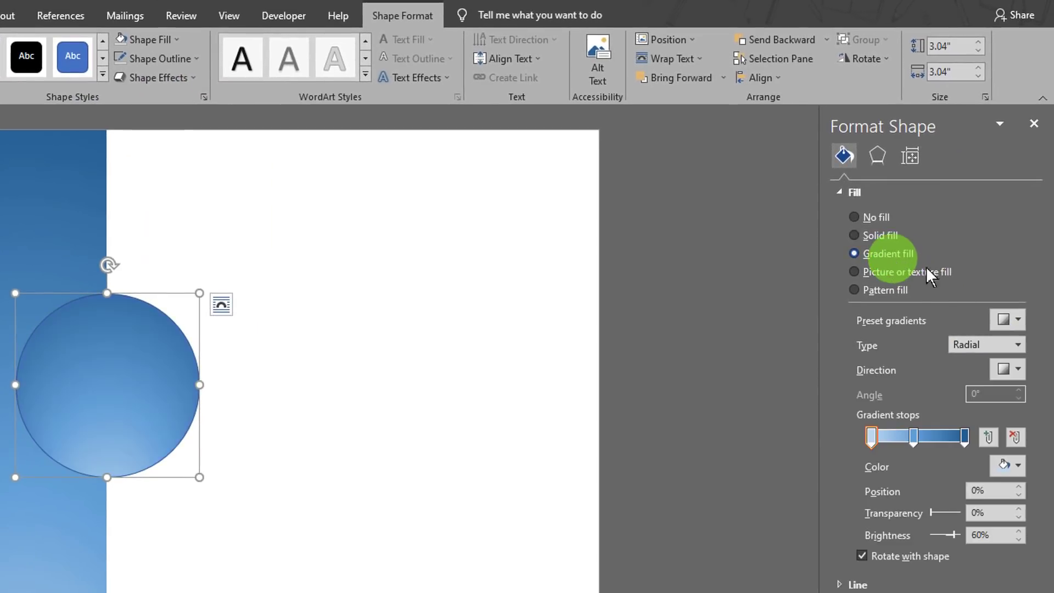
left_click(1018, 320)
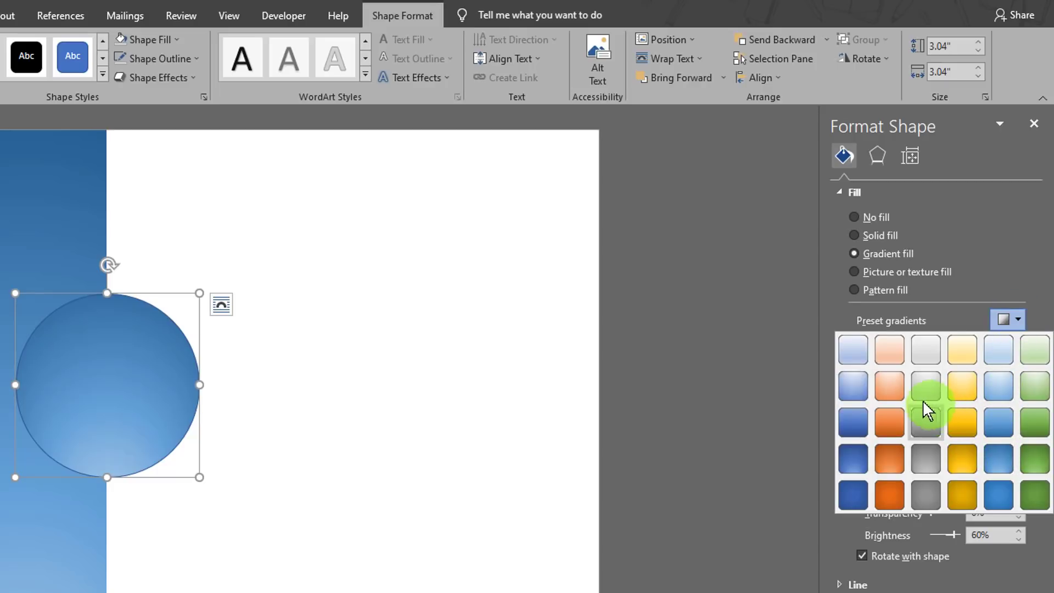
left_click(1039, 429)
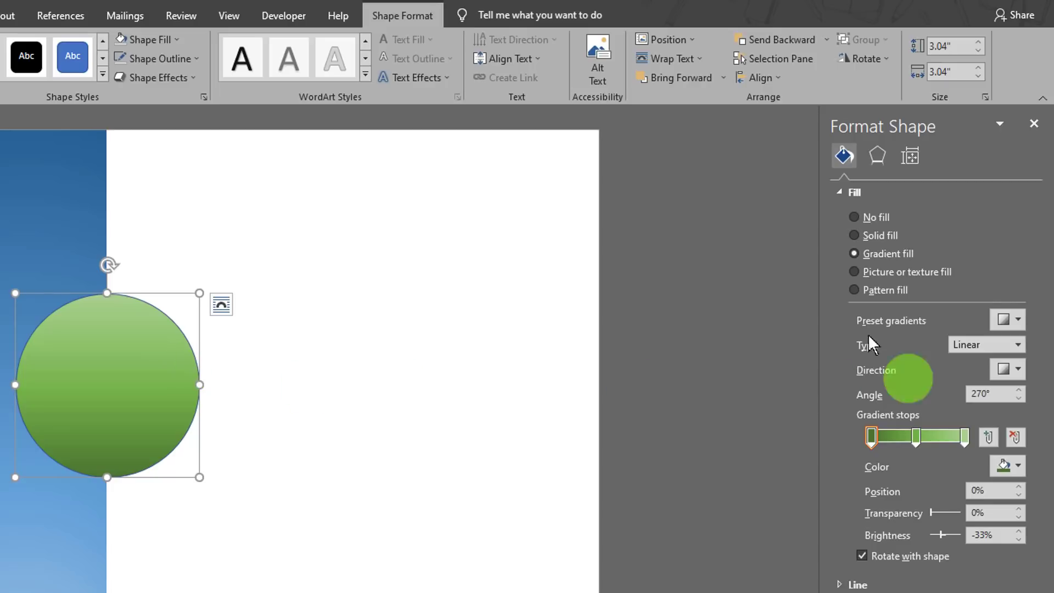
left_click(170, 58)
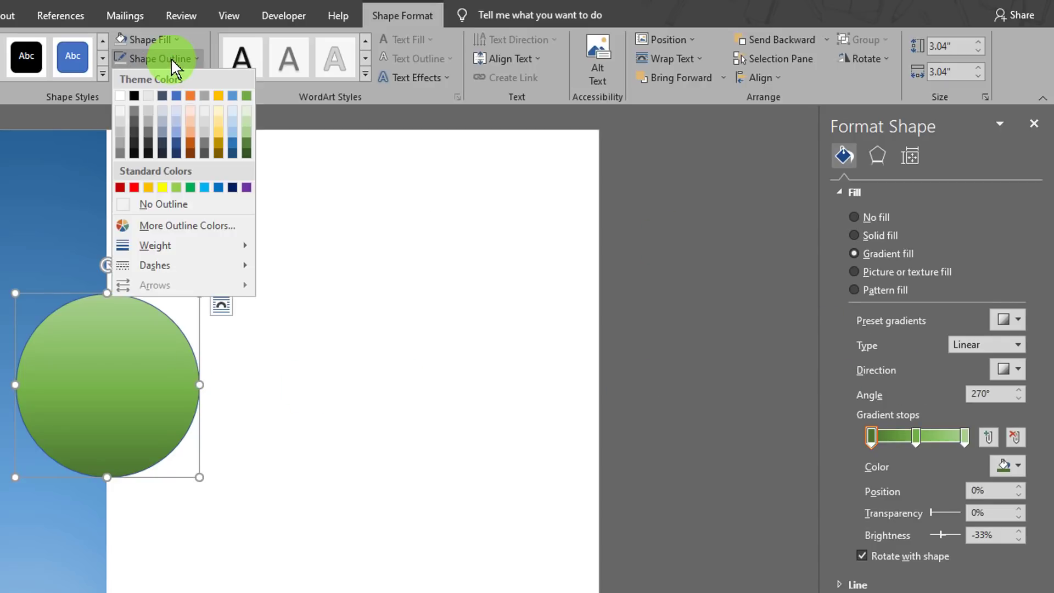
left_click(169, 203)
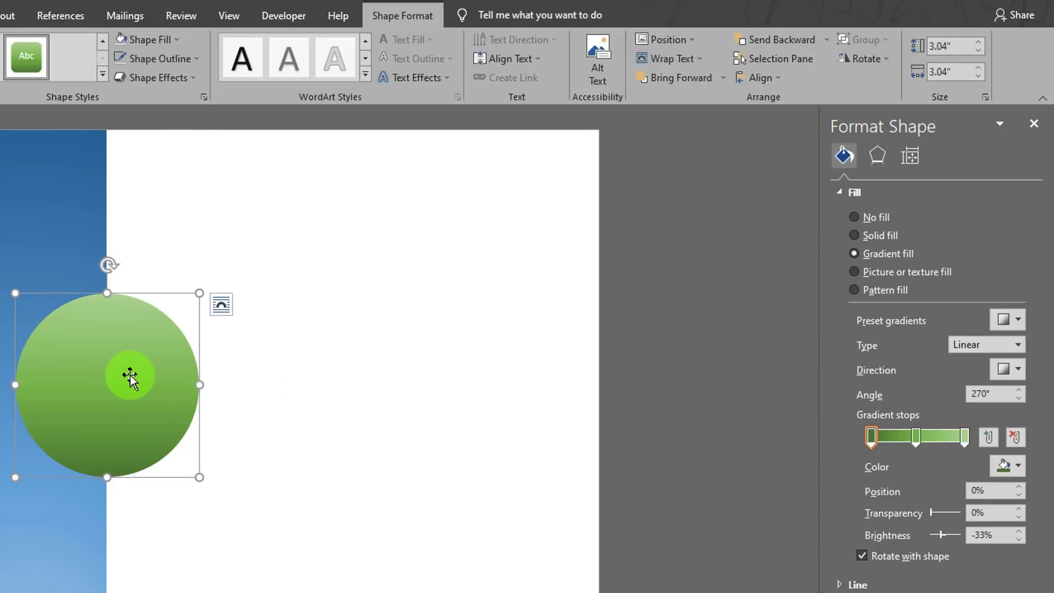
Duplicate the green circle, shrink the copy to about 2.34" across, and place it inside the original
left_click_drag(130, 375, 149, 387)
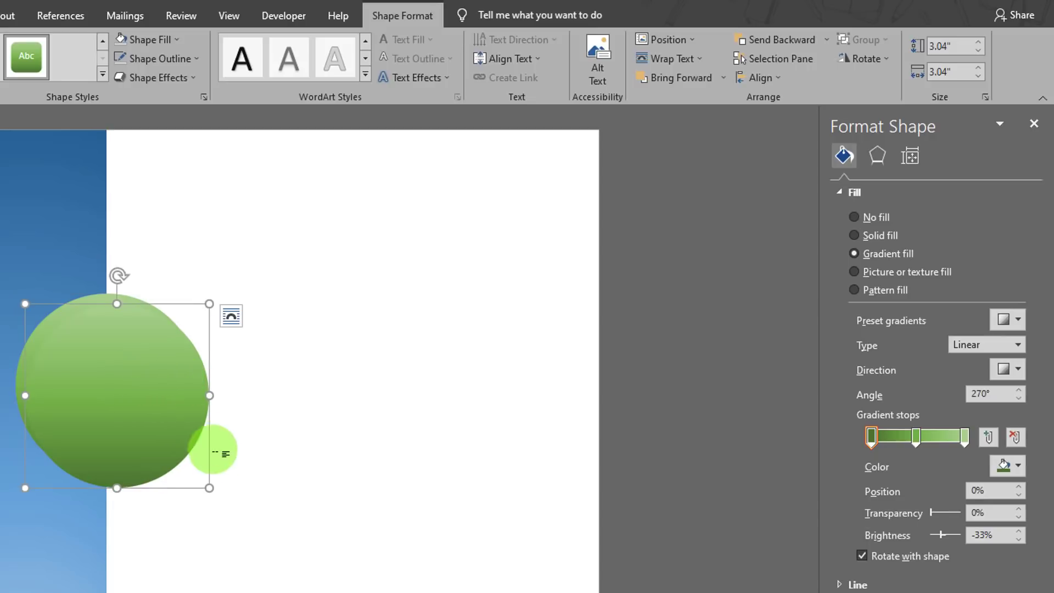
left_click_drag(210, 487, 168, 445)
left_click_drag(133, 396, 143, 403)
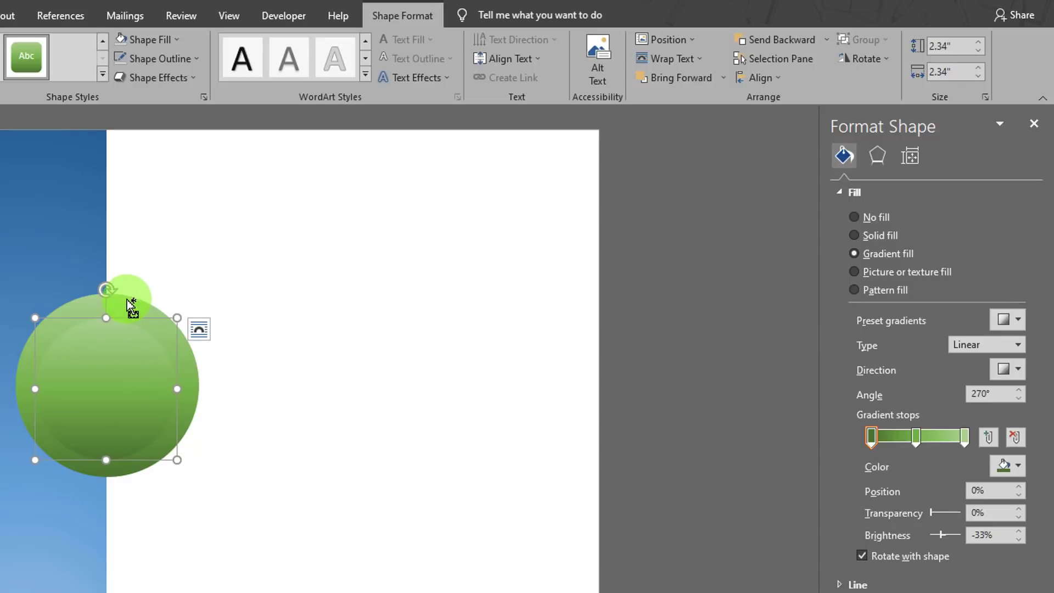
Align the small circle with the large one, both horizontally by centre and vertically by middle
left_click(130, 303, "shift")
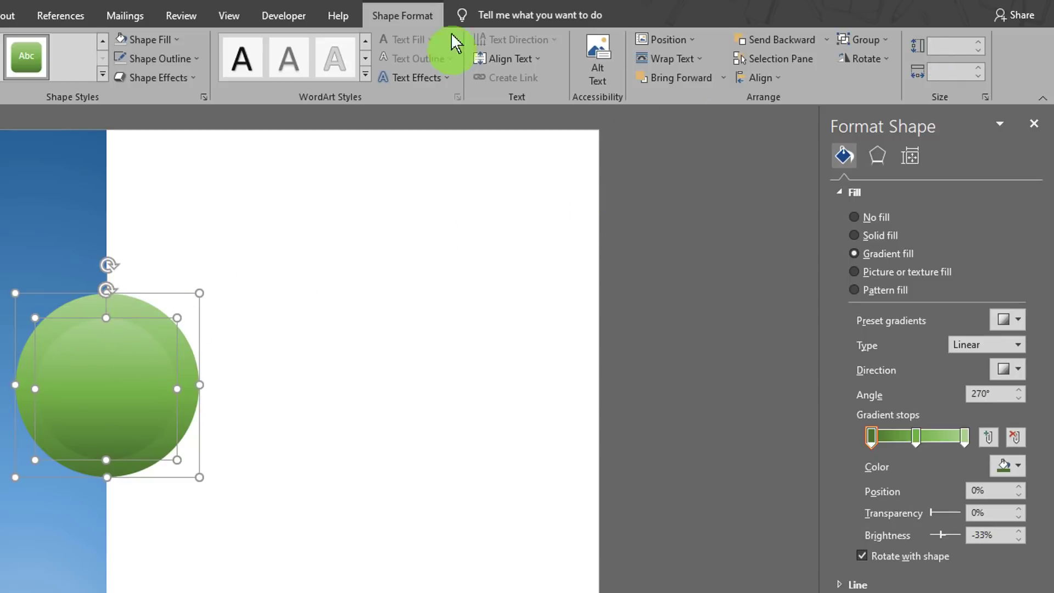
left_click(760, 81)
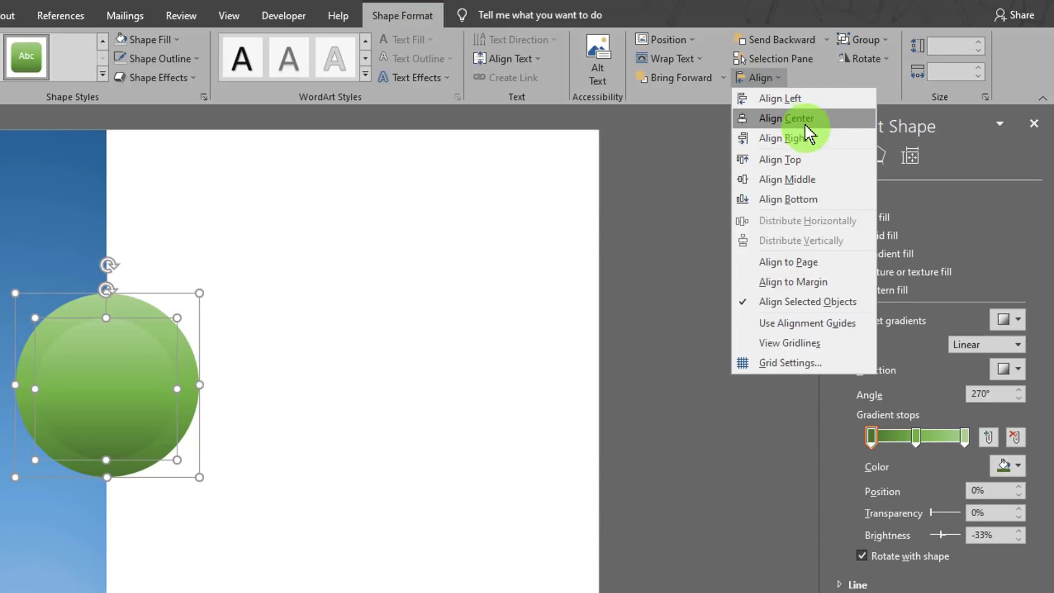
left_click(802, 121)
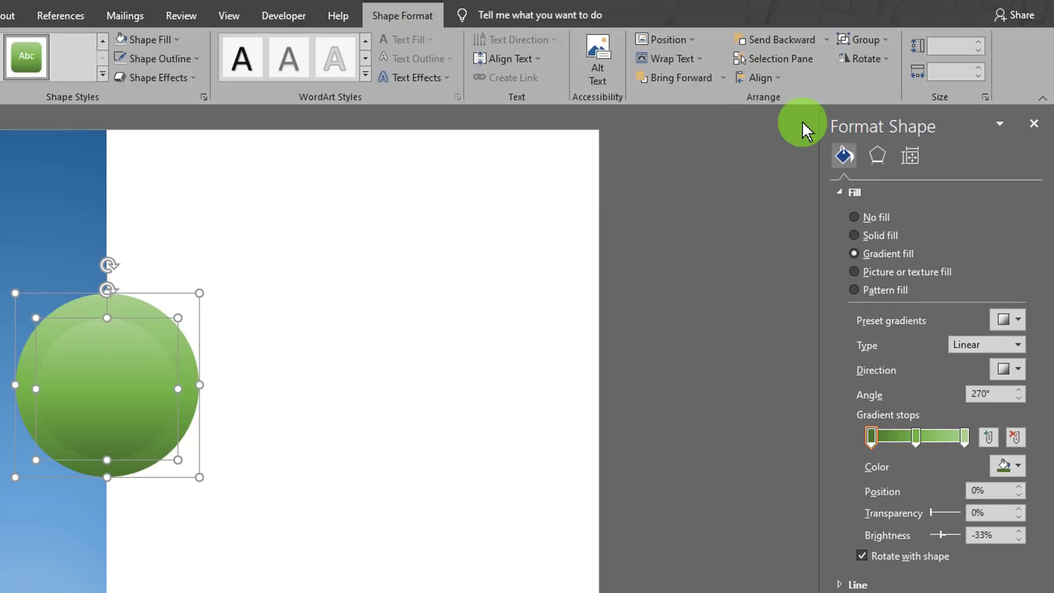
left_click(773, 74)
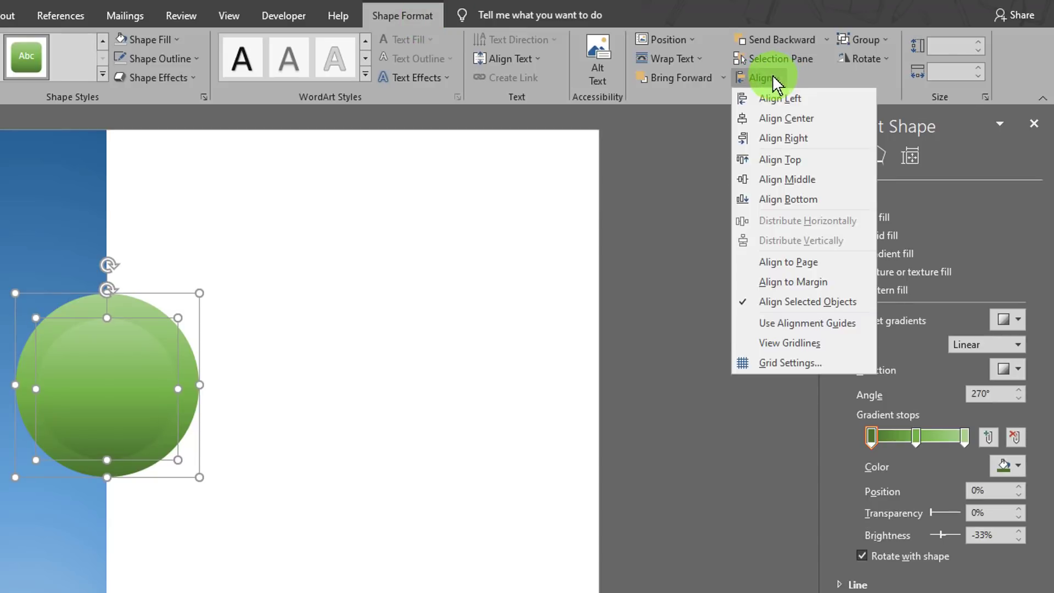
left_click(808, 180)
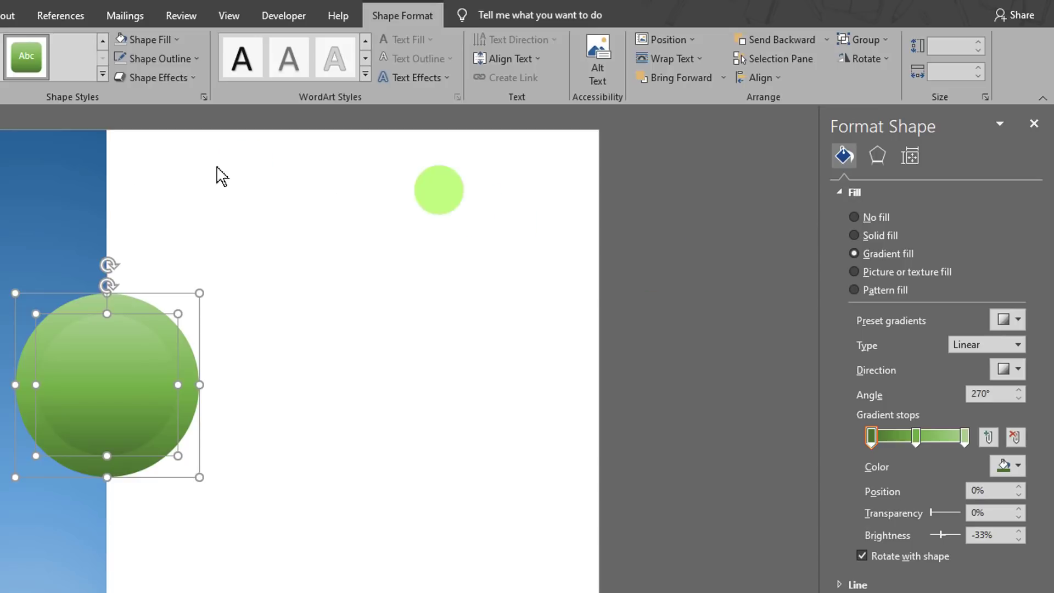
left_click(127, 383)
left_click(313, 349)
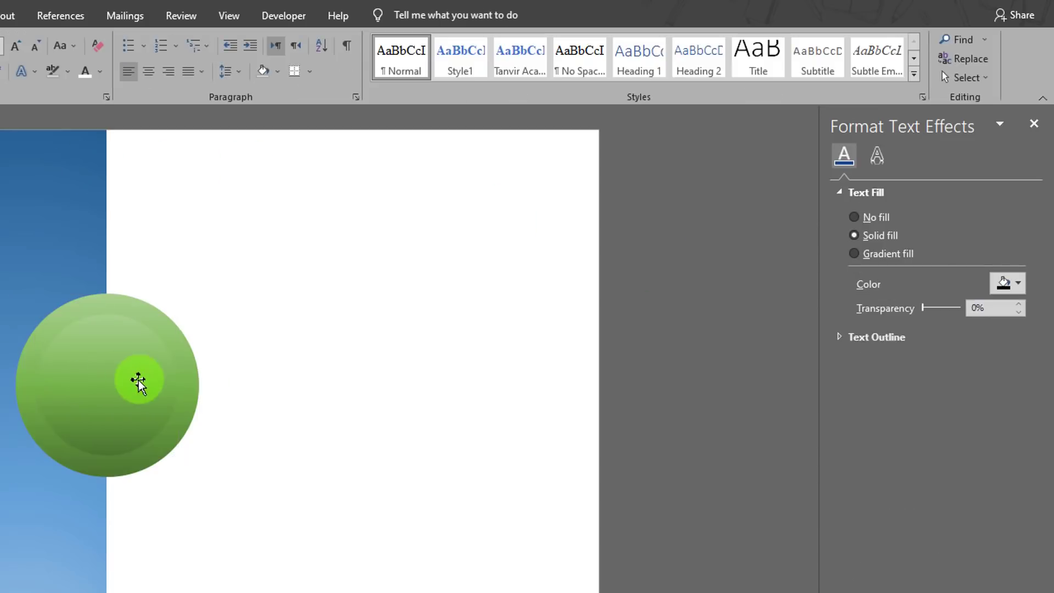
Fill the inner circle with the picture file Tanvir_Academy.jpg from the All Picture folder
left_click(128, 383)
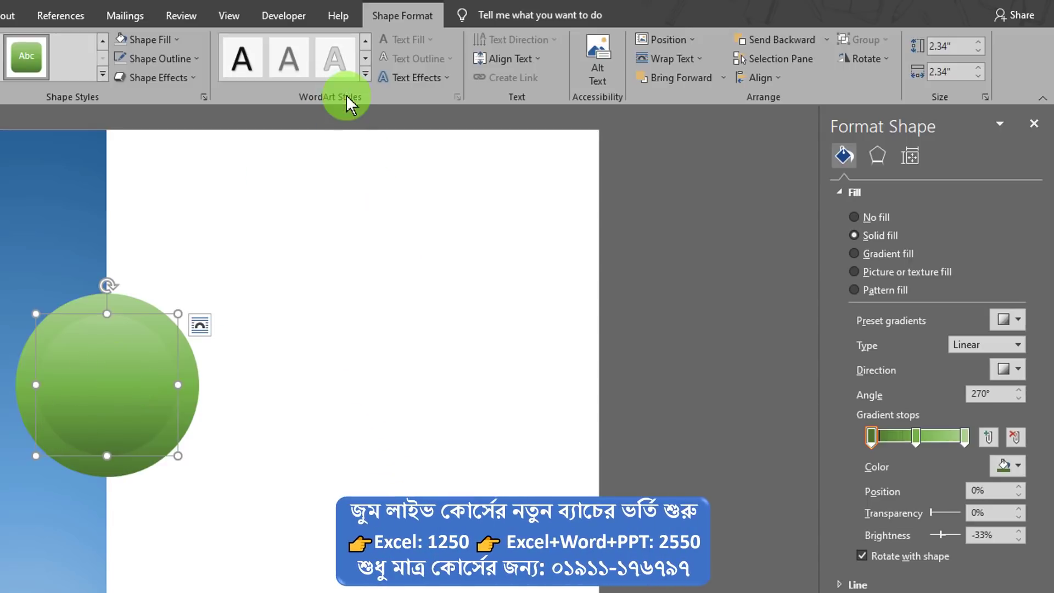
left_click(170, 40)
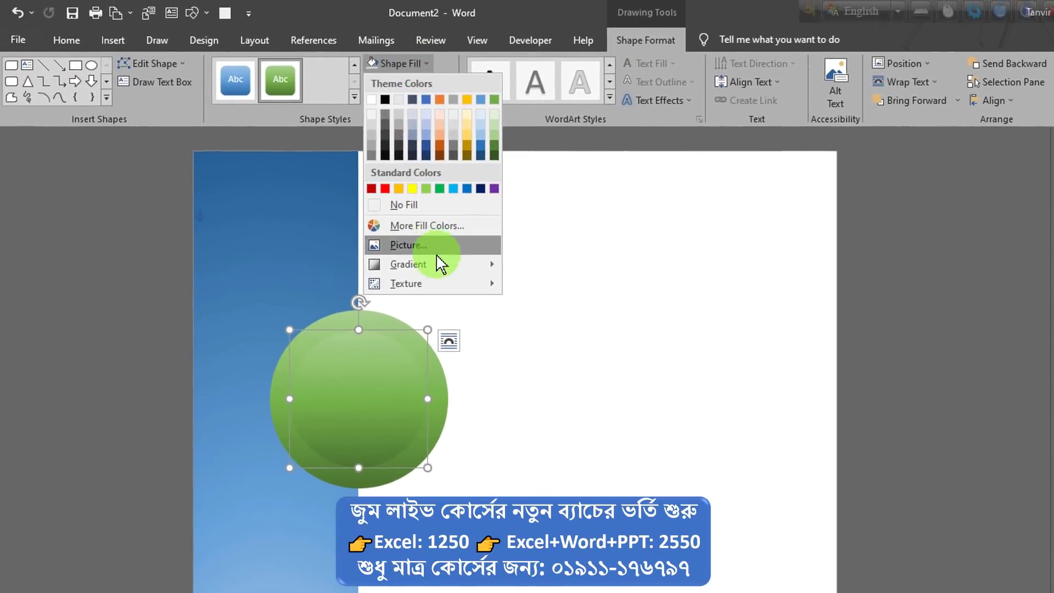
left_click(426, 249)
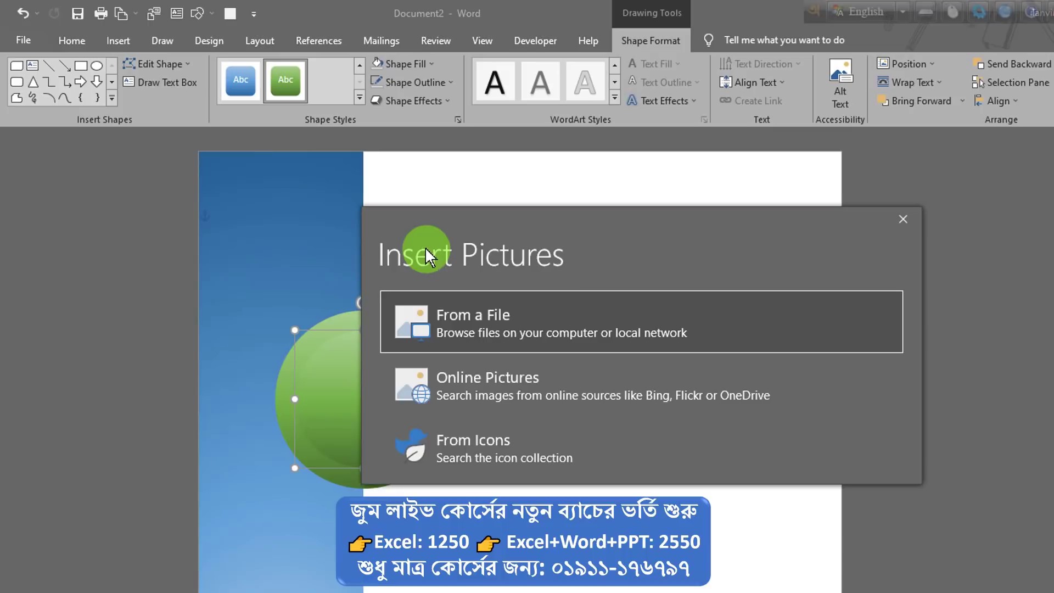
left_click(469, 335)
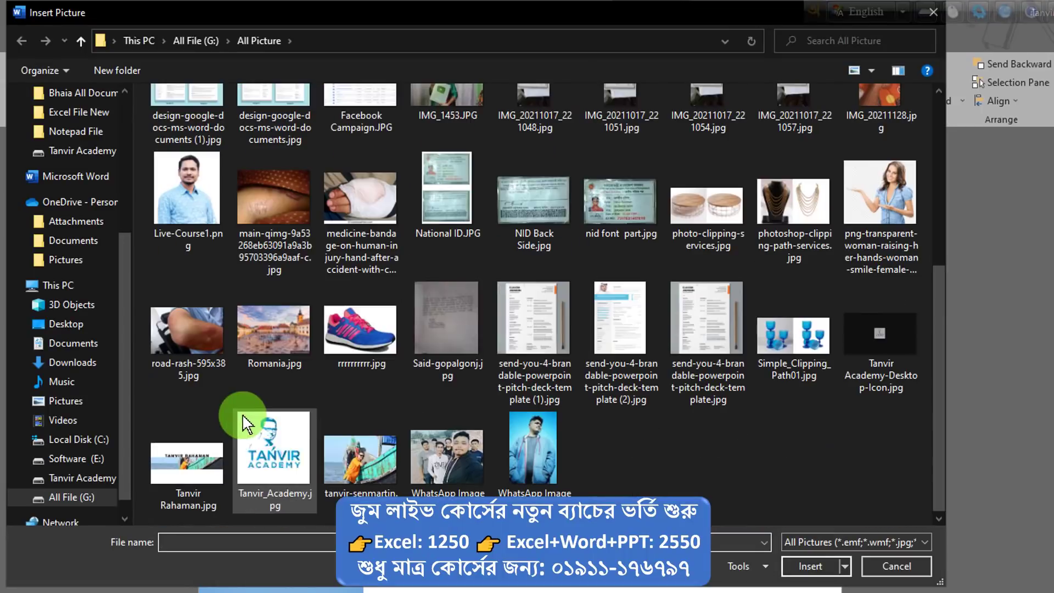
double_click(250, 429)
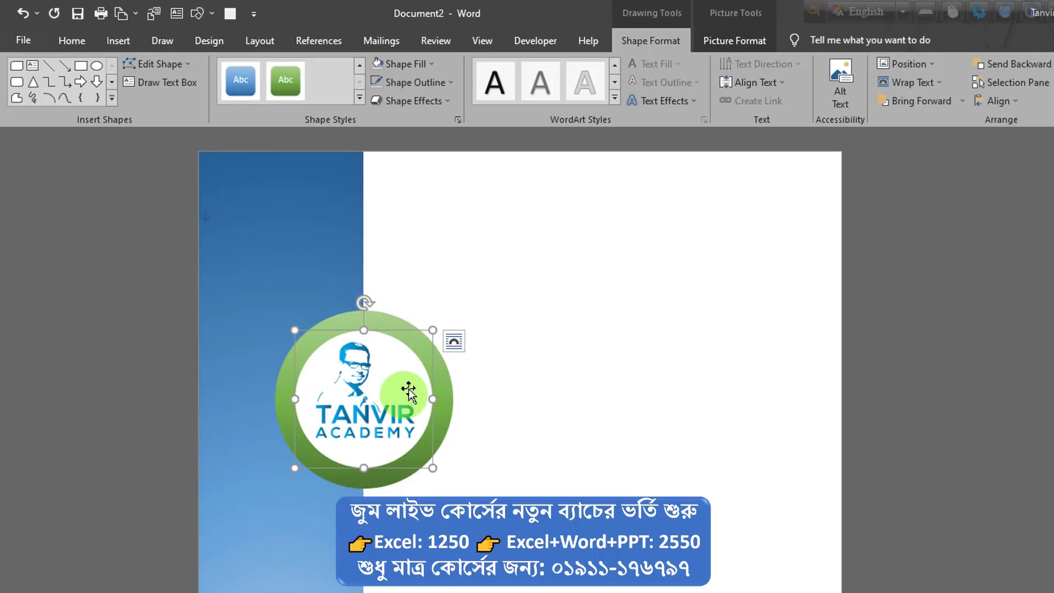
left_click(746, 42)
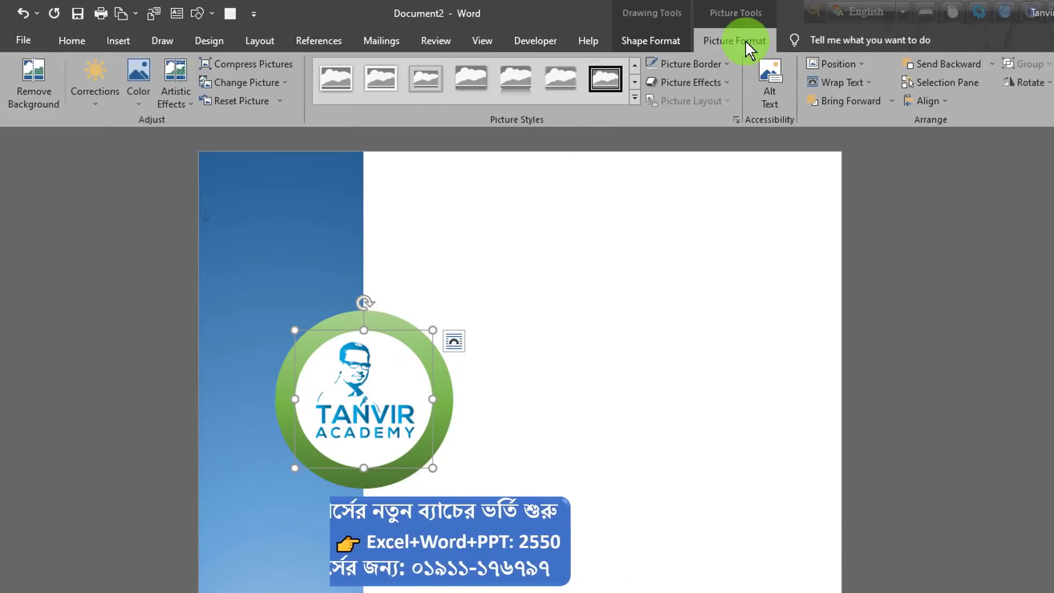
left_click(697, 61)
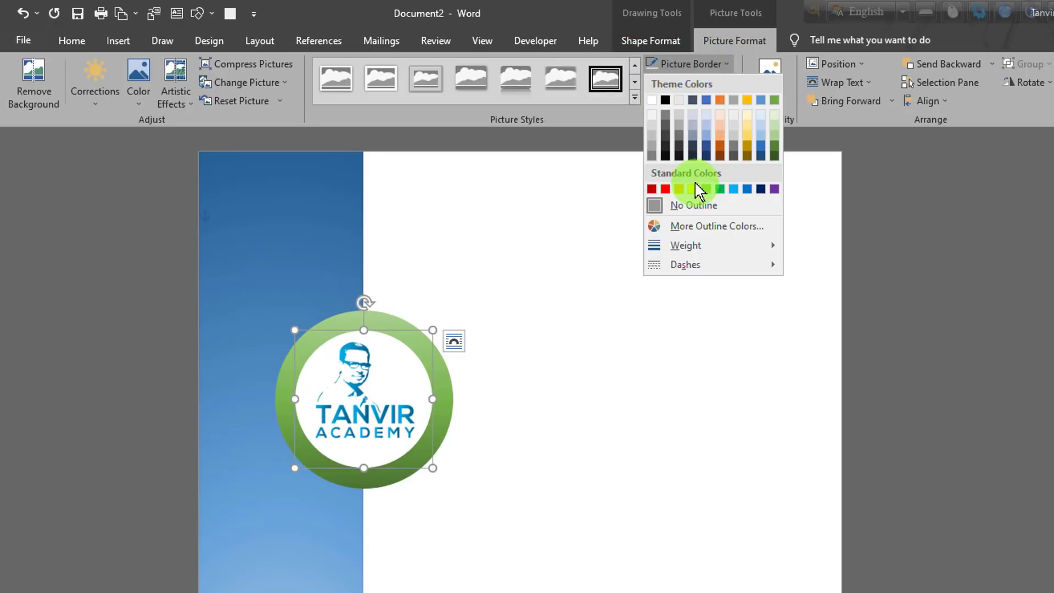
left_click(657, 65)
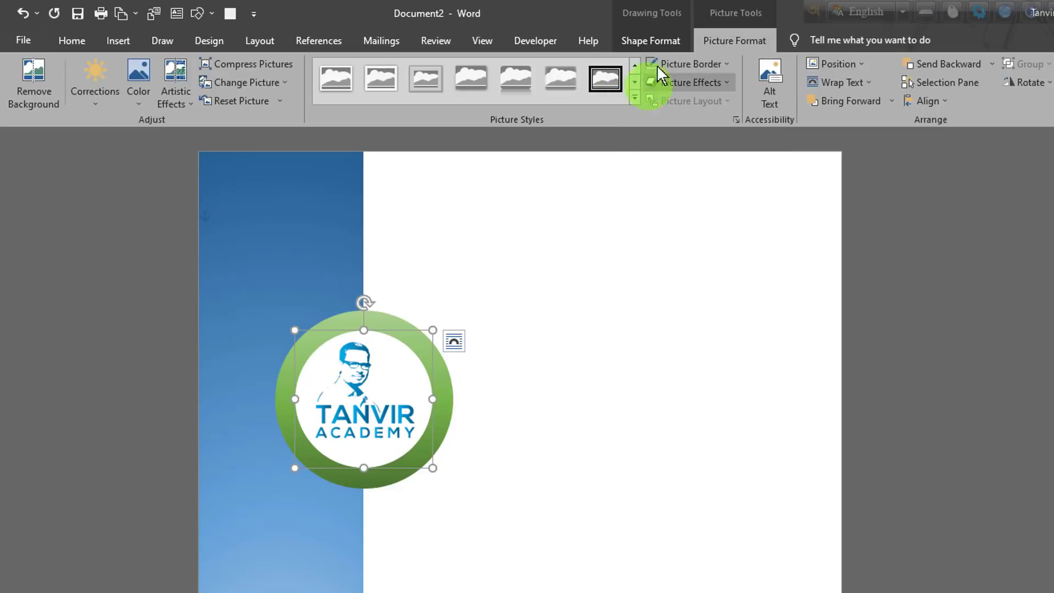
left_click(651, 41)
left_click(456, 81)
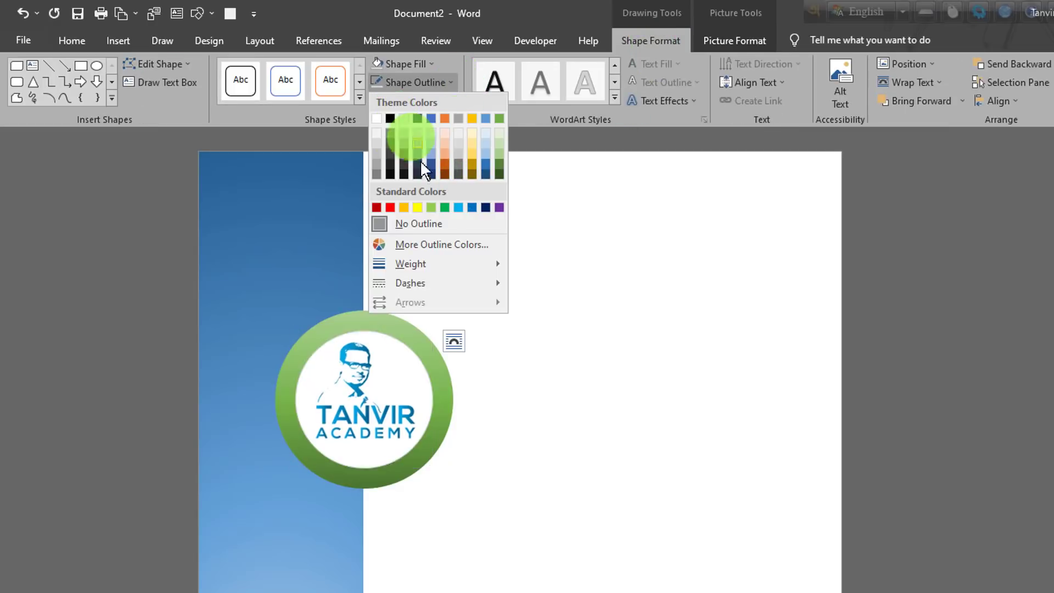
left_click(659, 134)
left_click(666, 506)
left_click(651, 524)
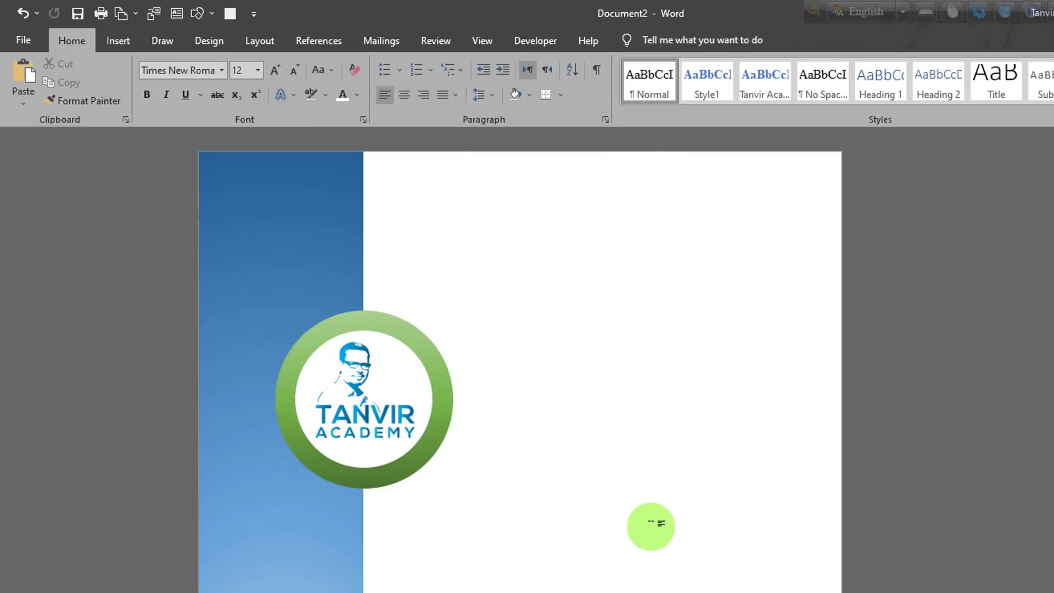
Make the outer circle's dark gradient stop 76% transparent, shift the light stop inward and move the middle stop to 36%
left_click(421, 467)
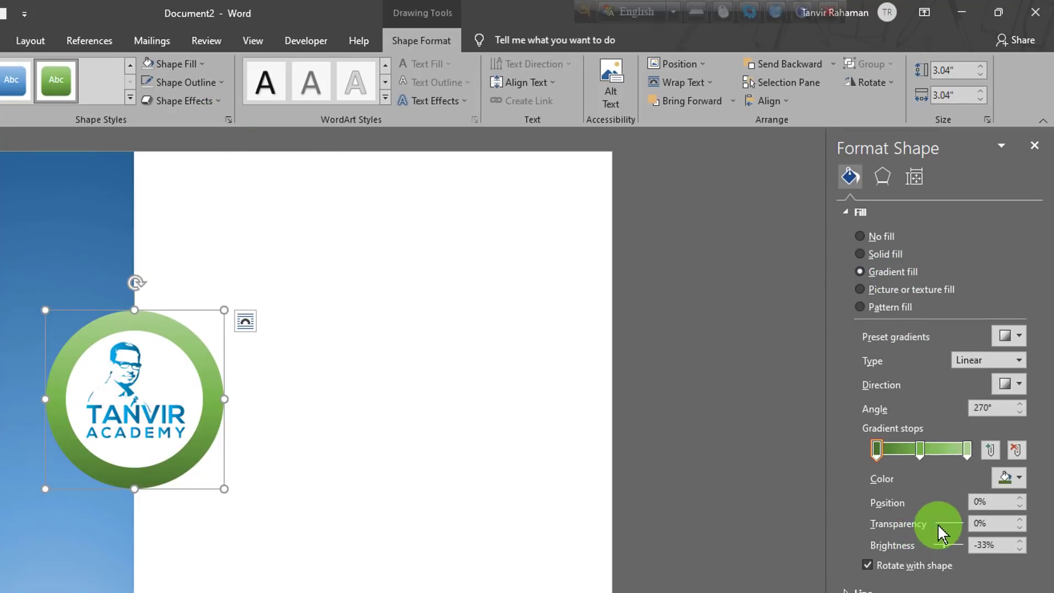
left_click_drag(937, 525, 957, 524)
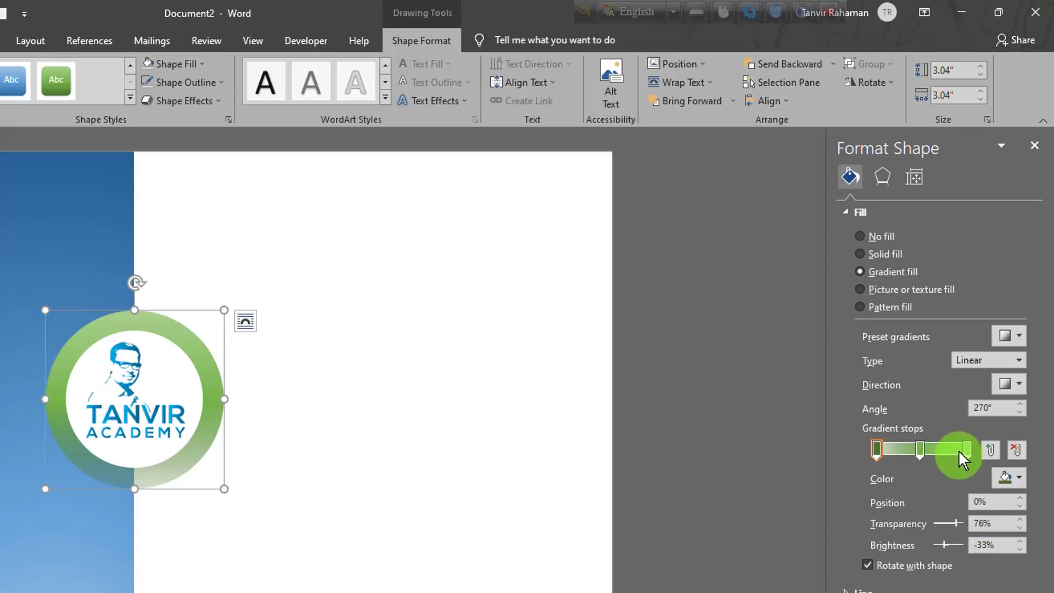
left_click_drag(964, 449, 912, 452)
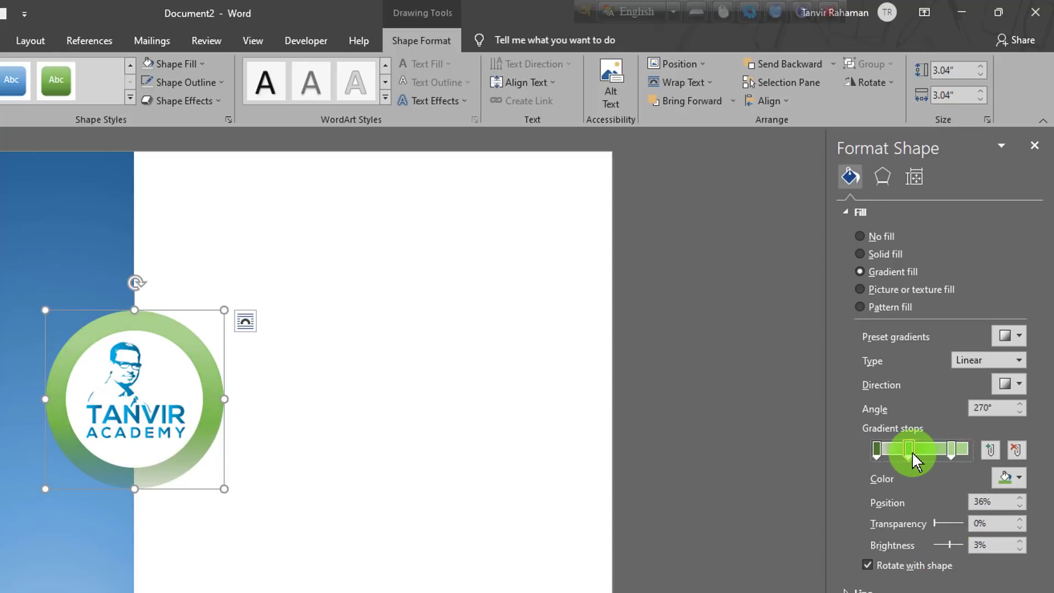
left_click(279, 419)
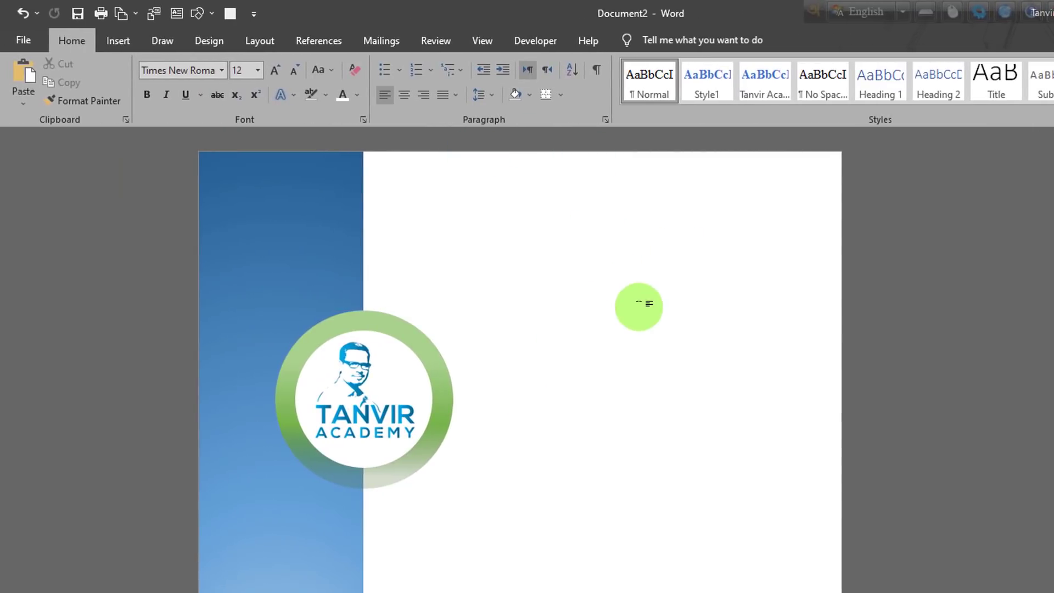
Give the page background a two-colour gradient from very light grey to a slightly darker light grey, shaded from the center
left_click(208, 41)
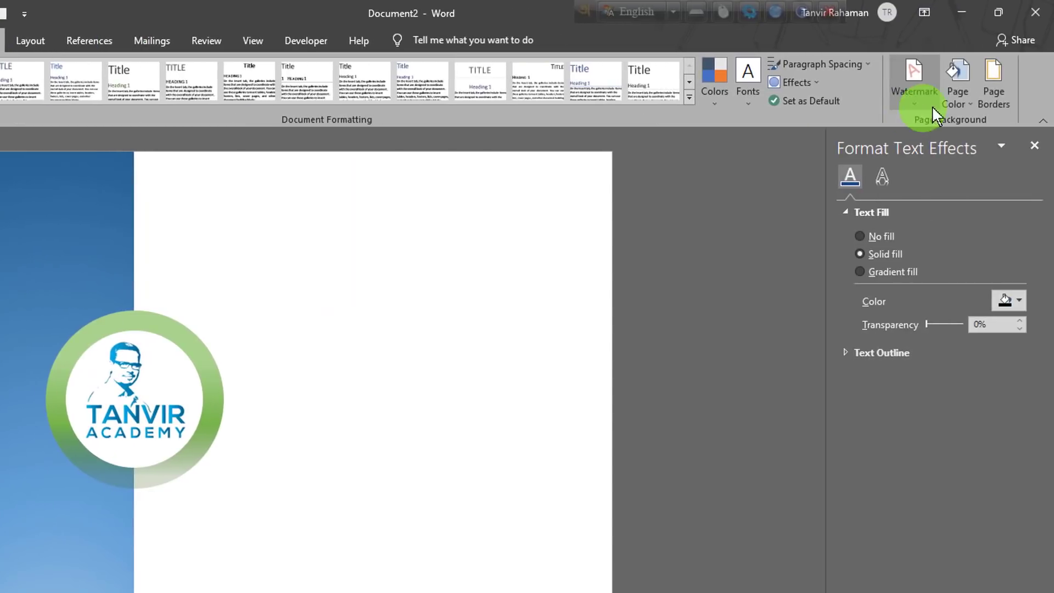
left_click(956, 99)
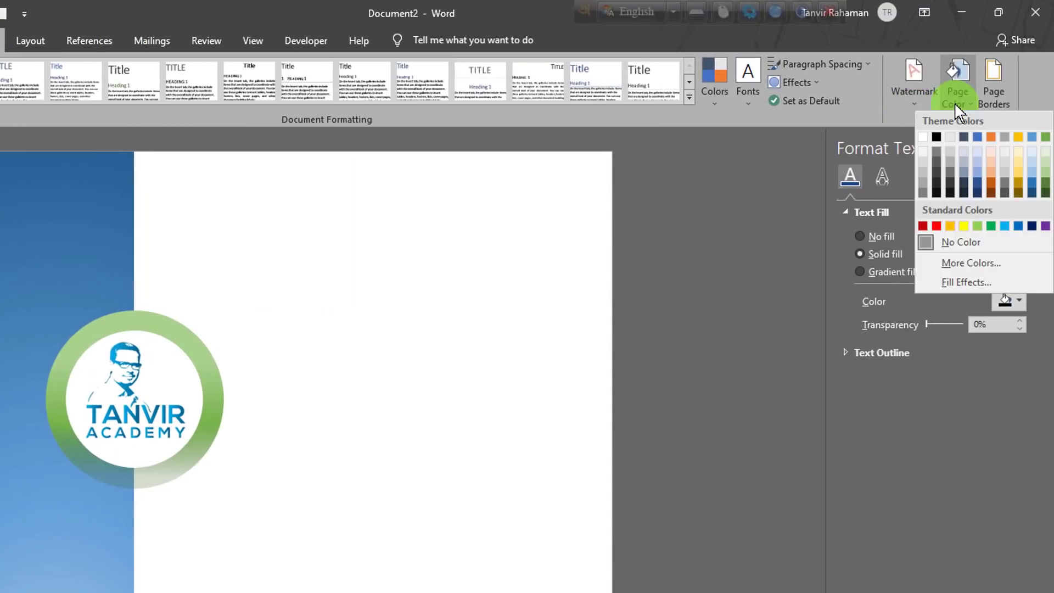
left_click(954, 282)
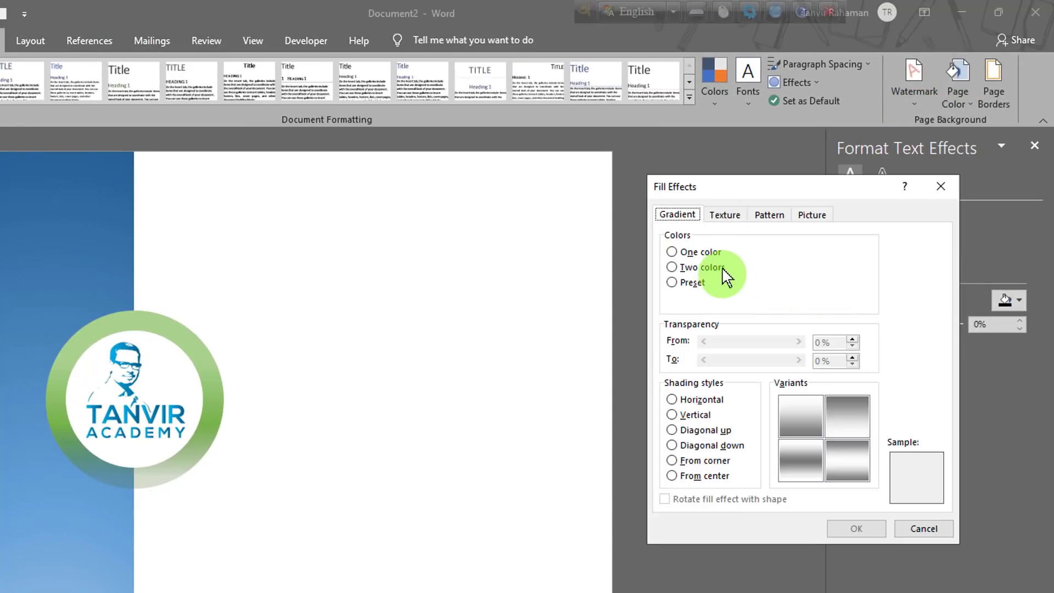
left_click(692, 282)
left_click(702, 268)
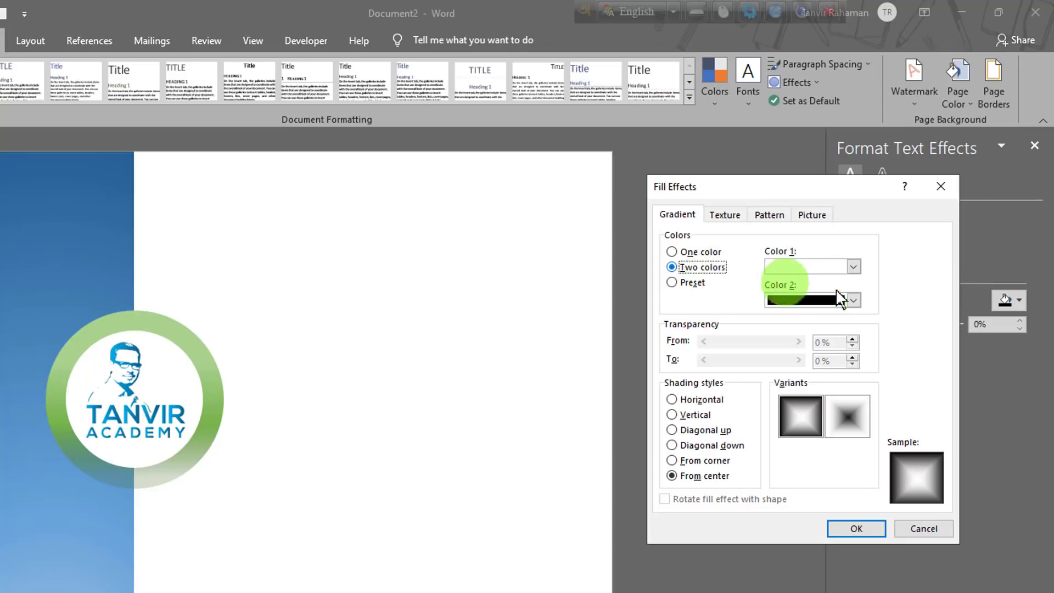
left_click(855, 267)
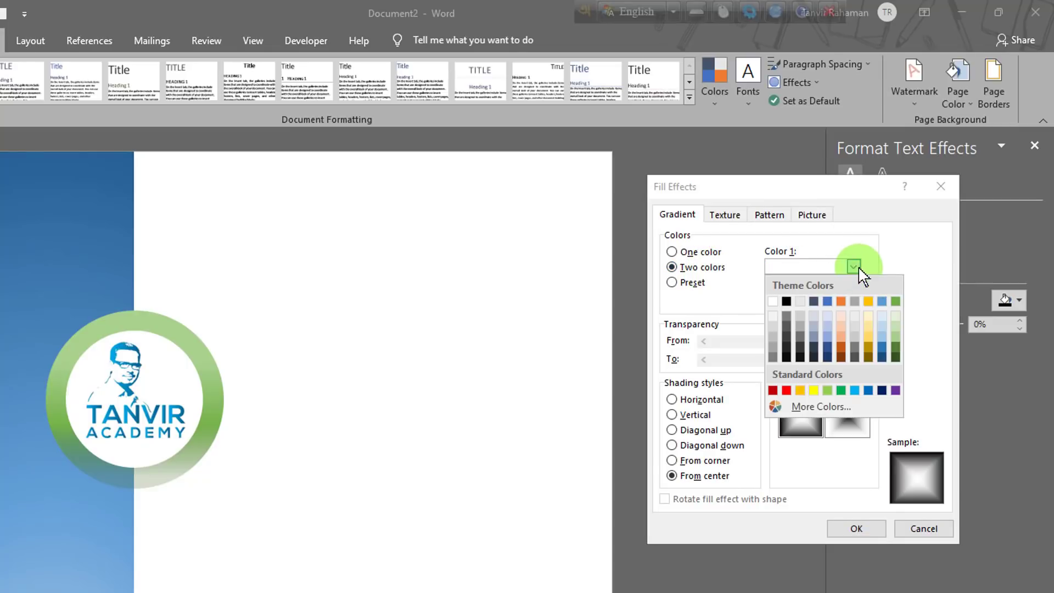
left_click(774, 315)
left_click(853, 300)
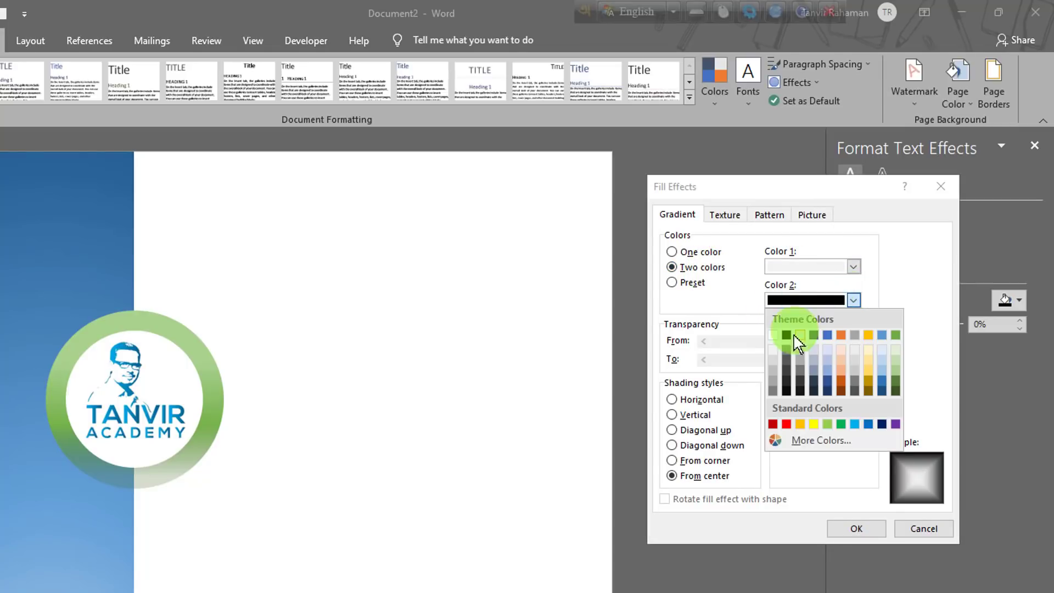
left_click(773, 358)
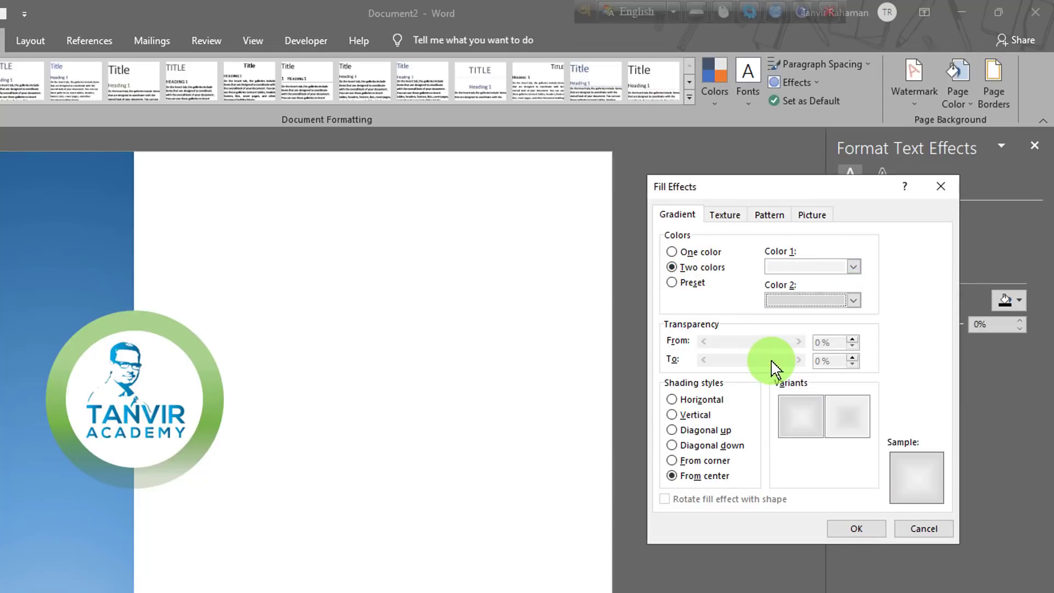
left_click(841, 529)
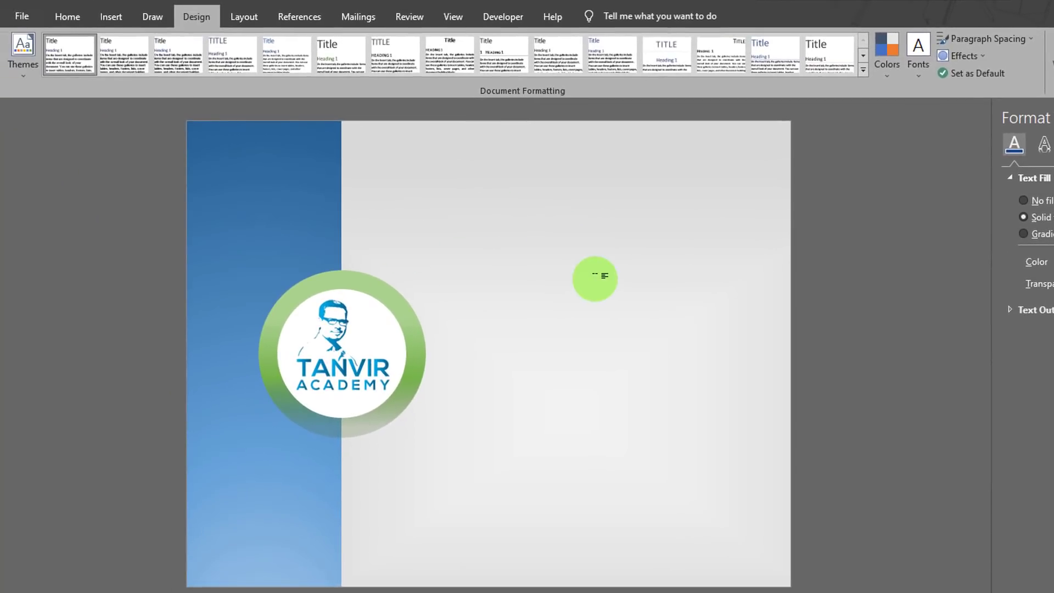
Draw a text box across the upper part of the blue side panel and enter 2022 in it
left_click(109, 18)
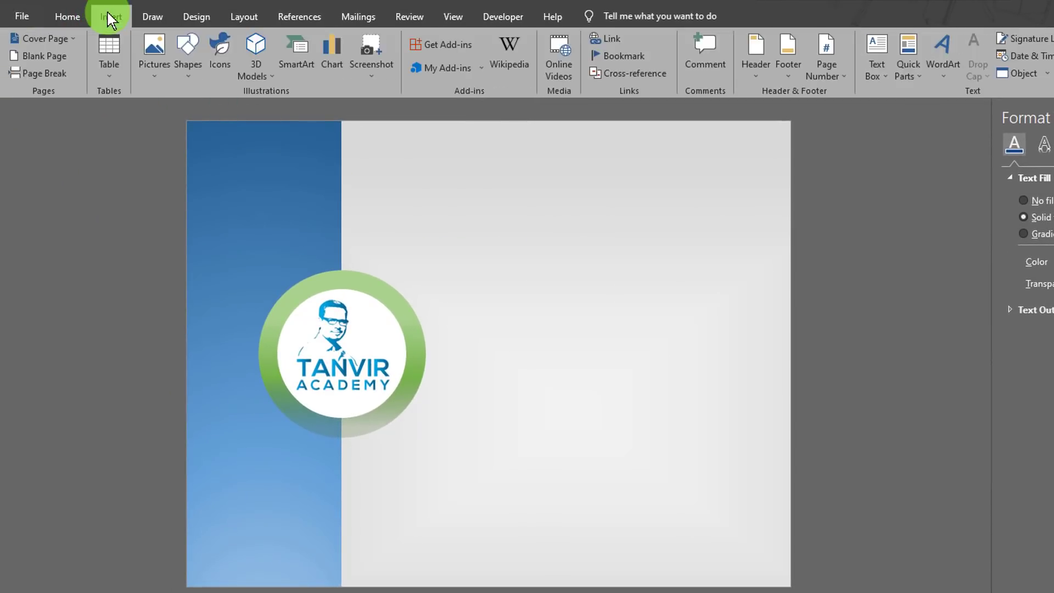
left_click(188, 77)
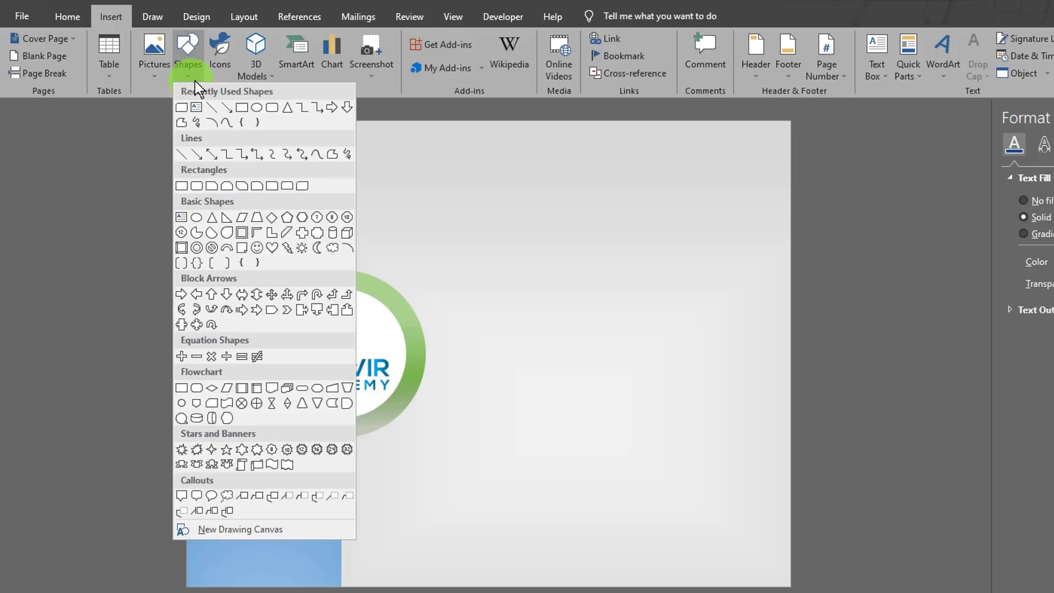
left_click(198, 109)
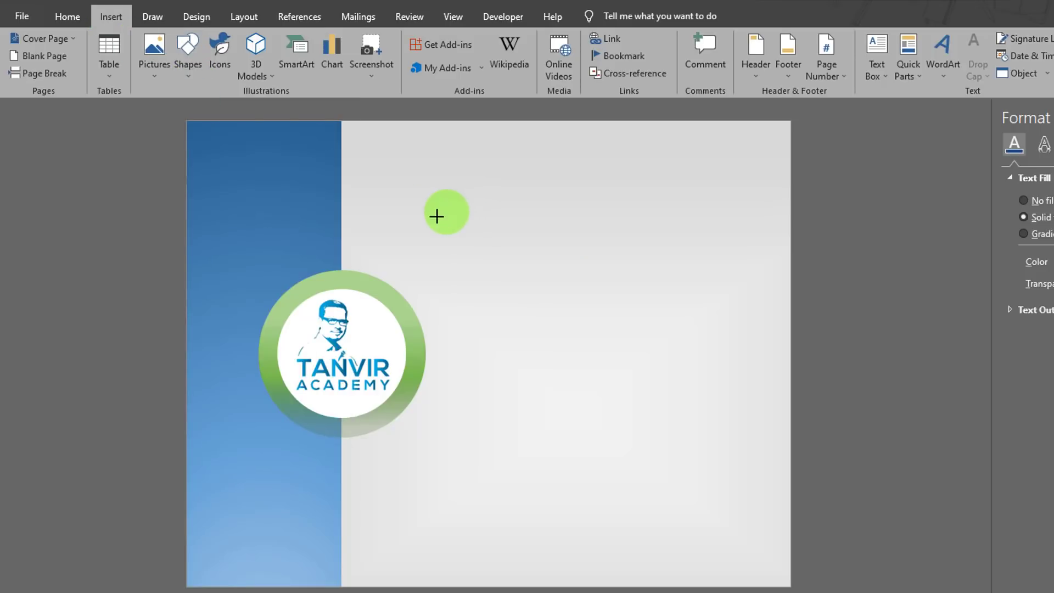
left_click_drag(200, 138, 321, 189)
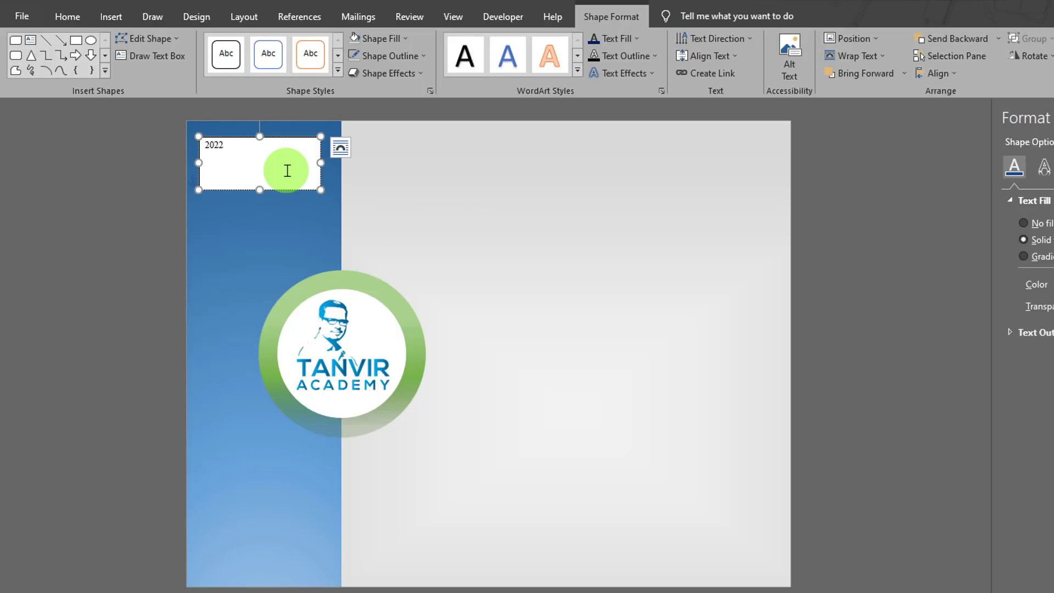
Format the 2022 text as 48 pt bold and center it in its text box
key("ctrl+a")
left_click(110, 17)
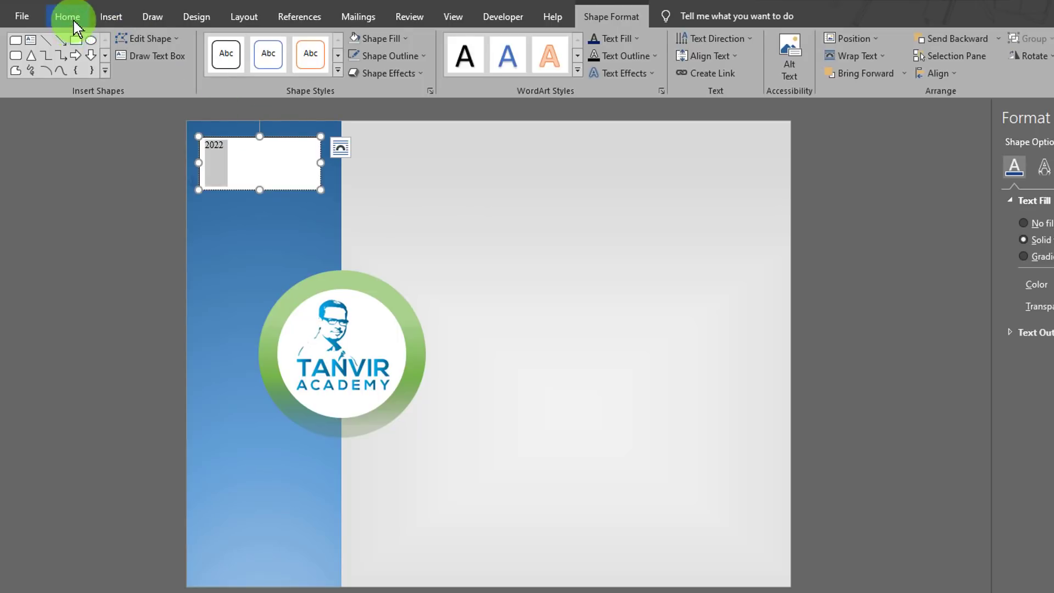
left_click(202, 45)
left_click(256, 41)
left_click(256, 42)
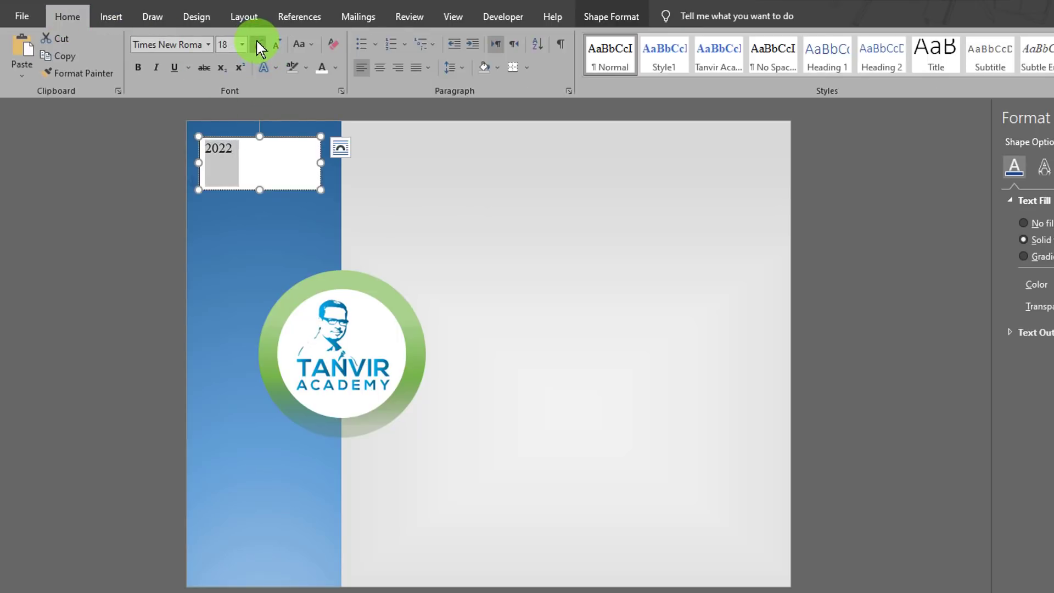
left_click(256, 42)
left_click(255, 42)
left_click(256, 42)
left_click(256, 41)
left_click(256, 42)
left_click(256, 42)
left_click(256, 43)
left_click(256, 42)
left_click(256, 43)
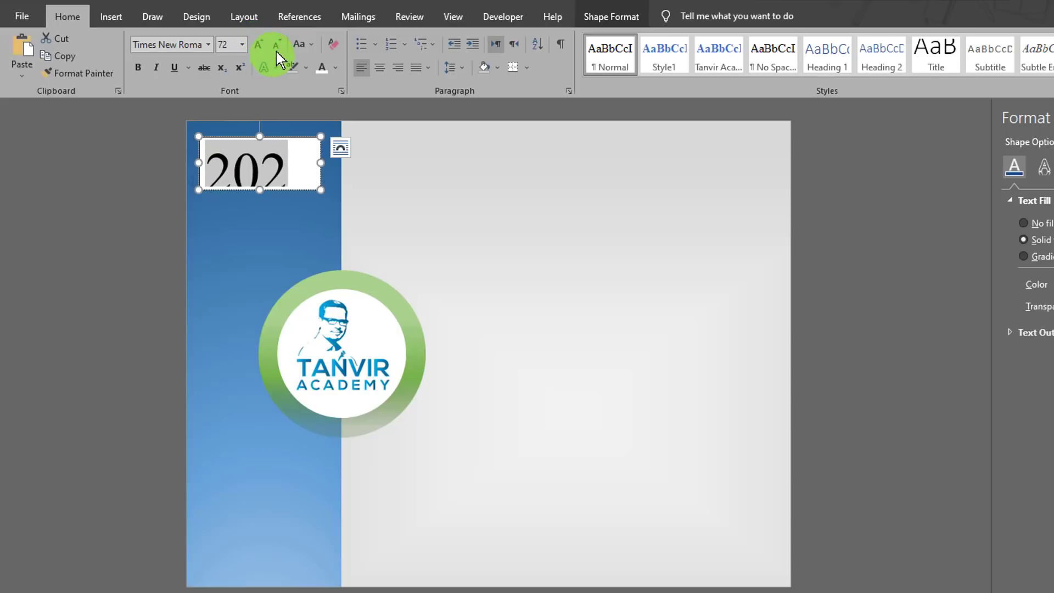
left_click(276, 48)
left_click(140, 65)
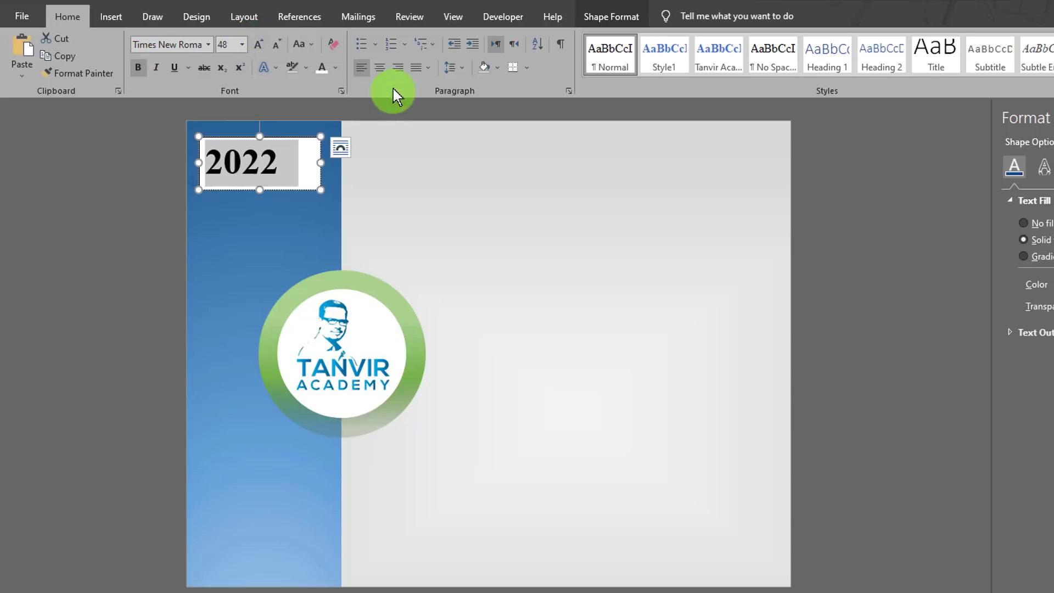
left_click(381, 68)
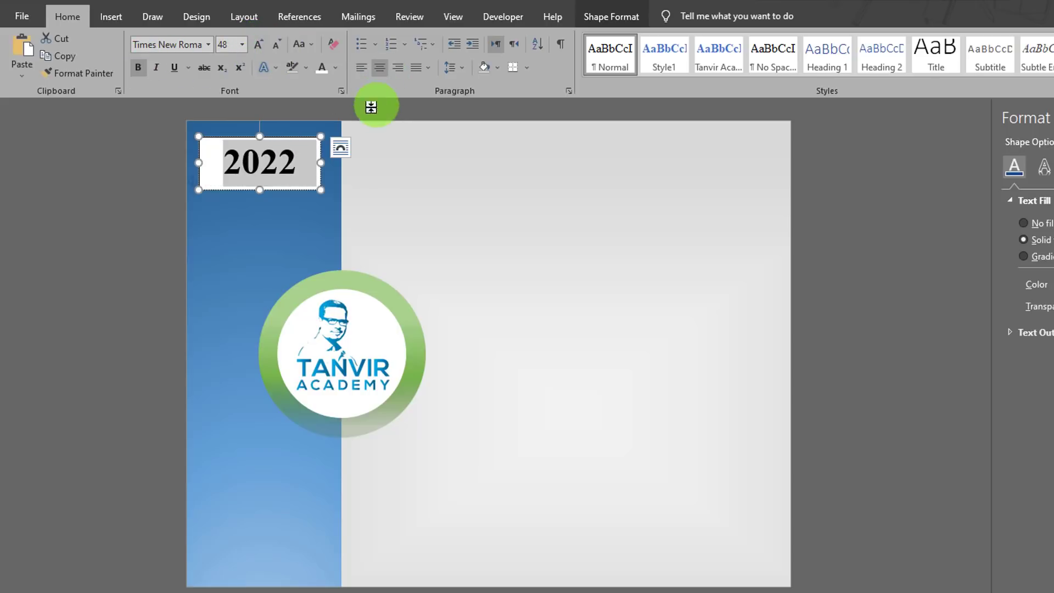
Remove the fill and outline of the 2022 text box
left_click(280, 144)
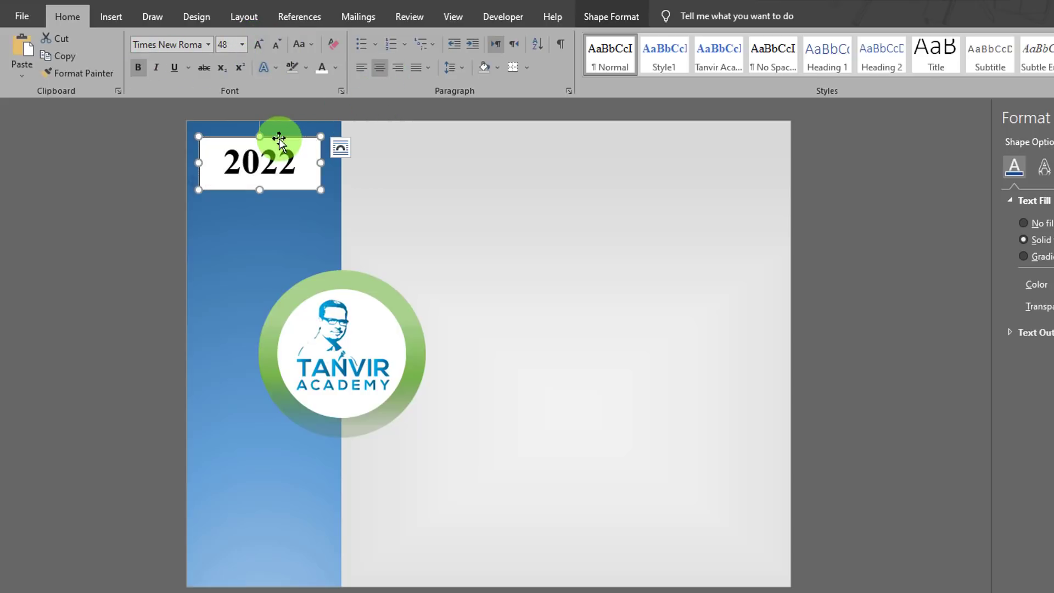
left_click(612, 21)
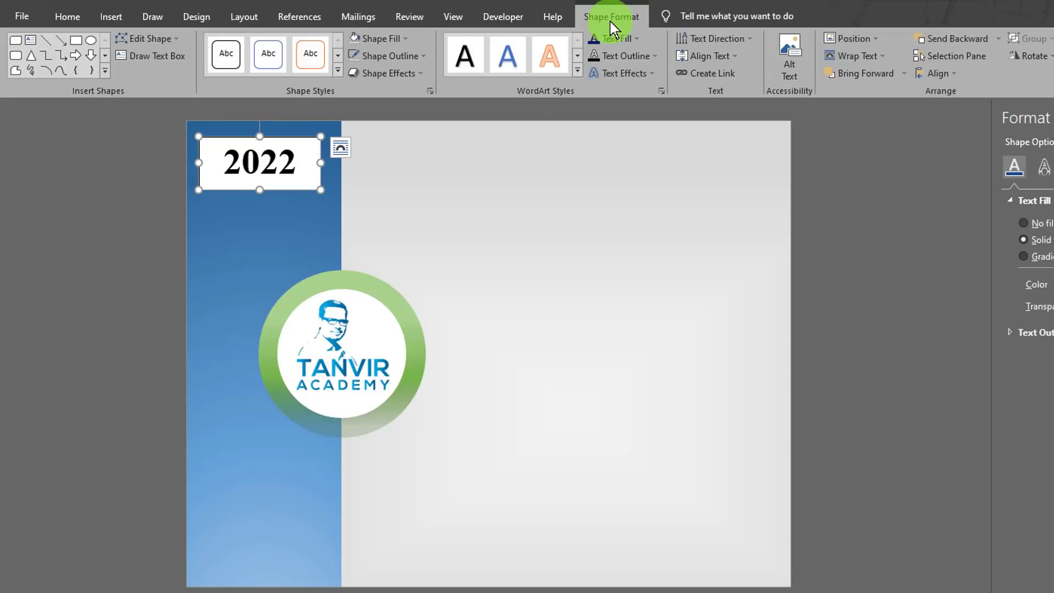
left_click(406, 39)
left_click(409, 170)
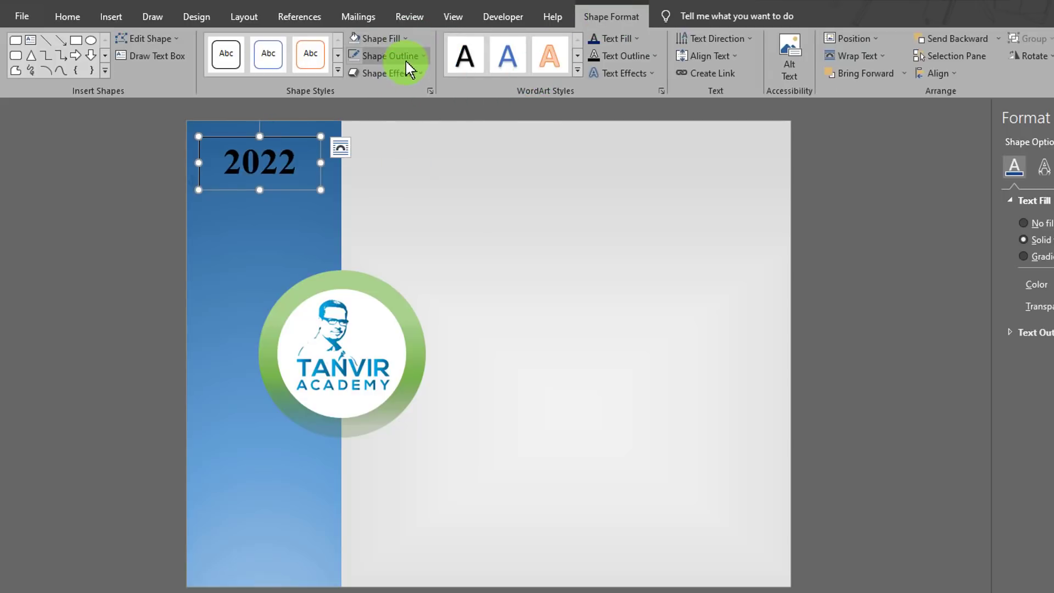
left_click(406, 56)
left_click(398, 189)
Colour the 2022 text white and give it the first outer shadow effect
left_click(305, 136)
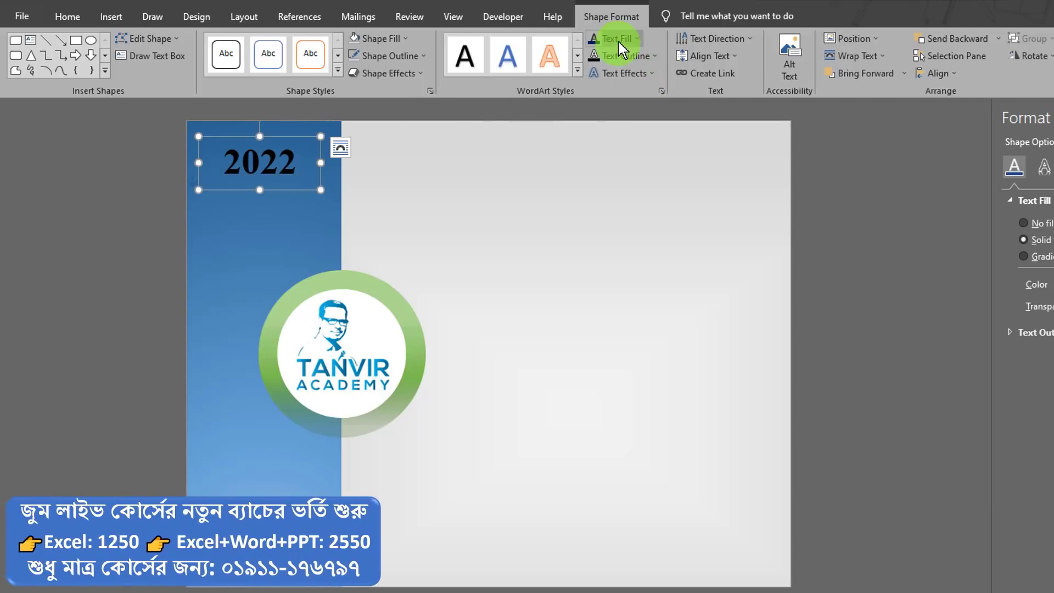
left_click(637, 39)
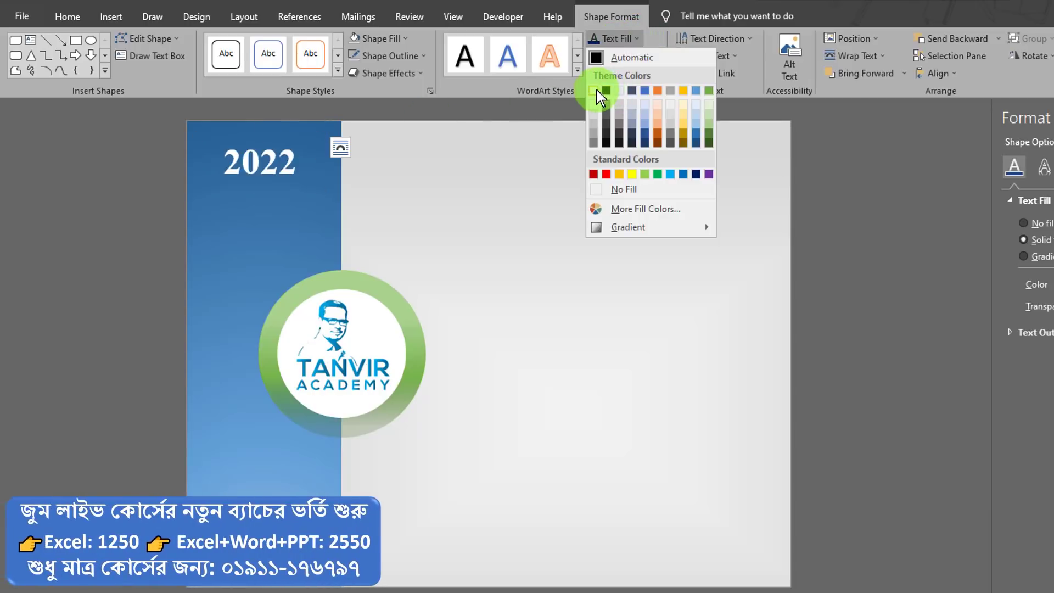
left_click(597, 93)
left_click(629, 77)
mouse_move(632, 98)
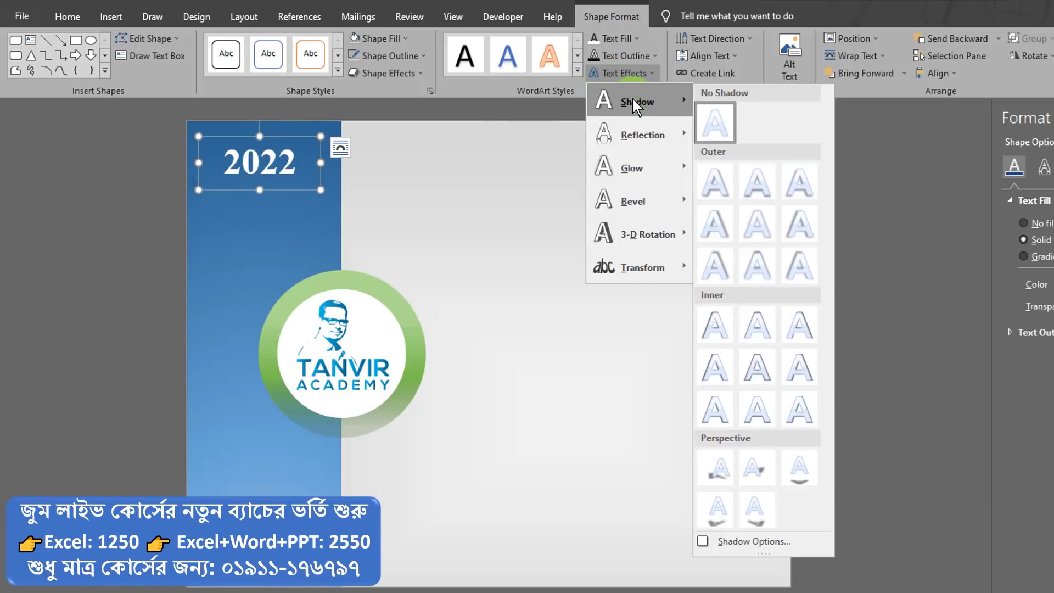
left_click(717, 186)
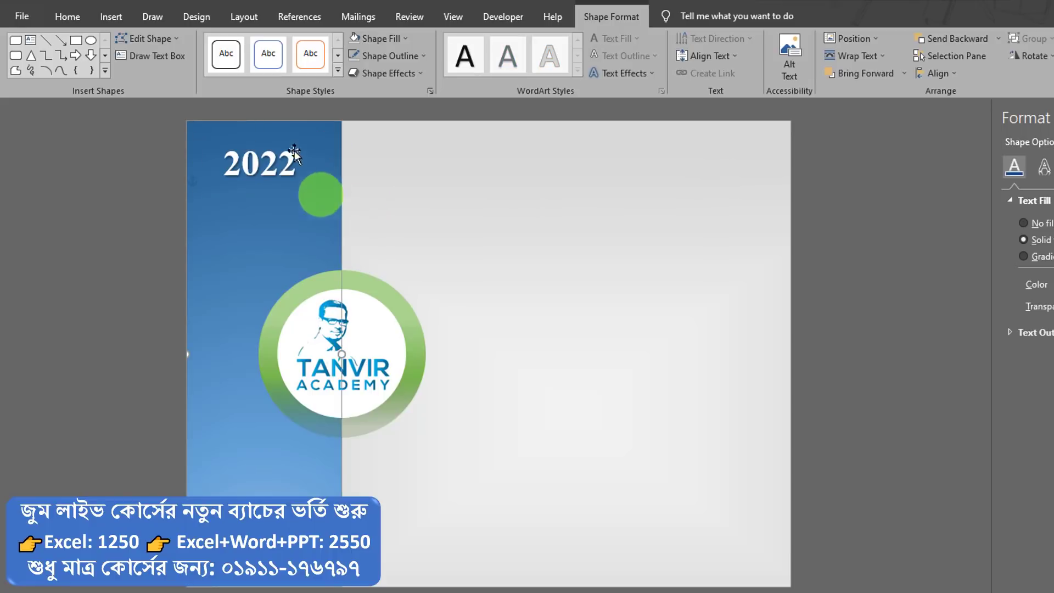
Change the 2022 text's font to Arial Black and move its text box slightly down
left_click(278, 160)
left_click(283, 137)
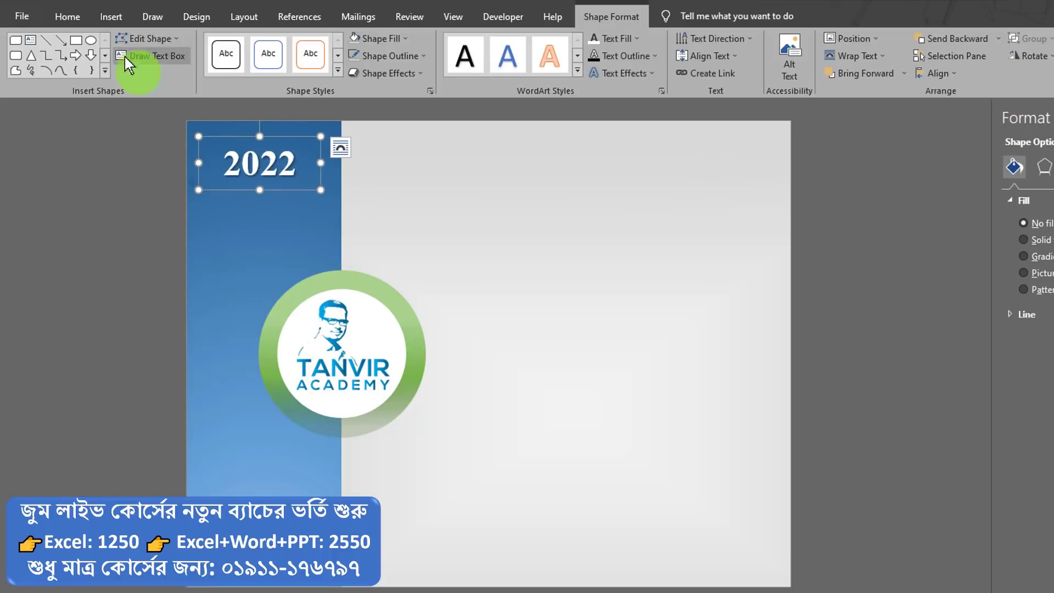
left_click(66, 16)
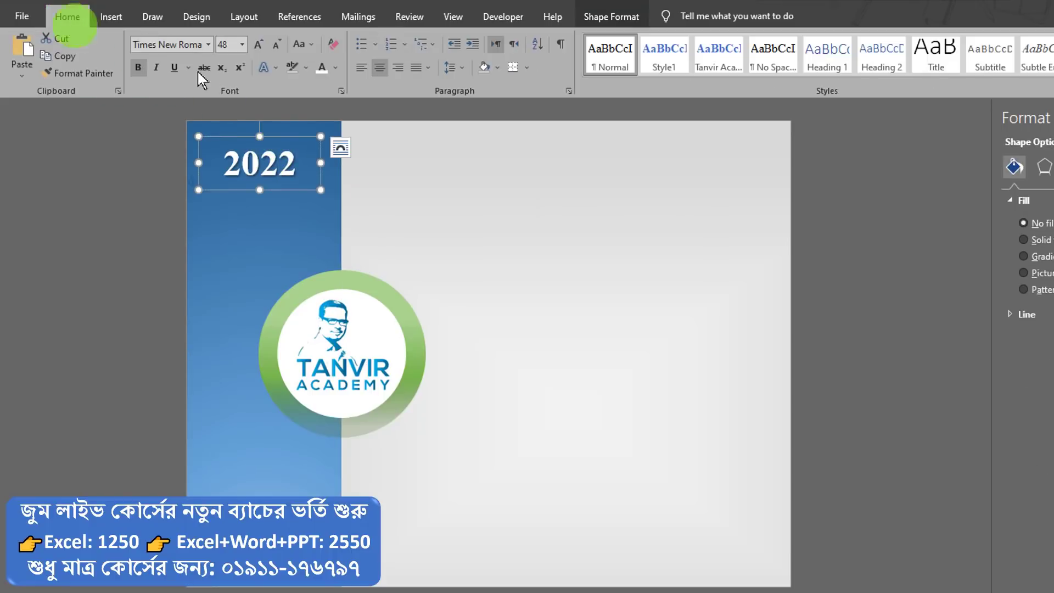
left_click(212, 45)
left_click(195, 184)
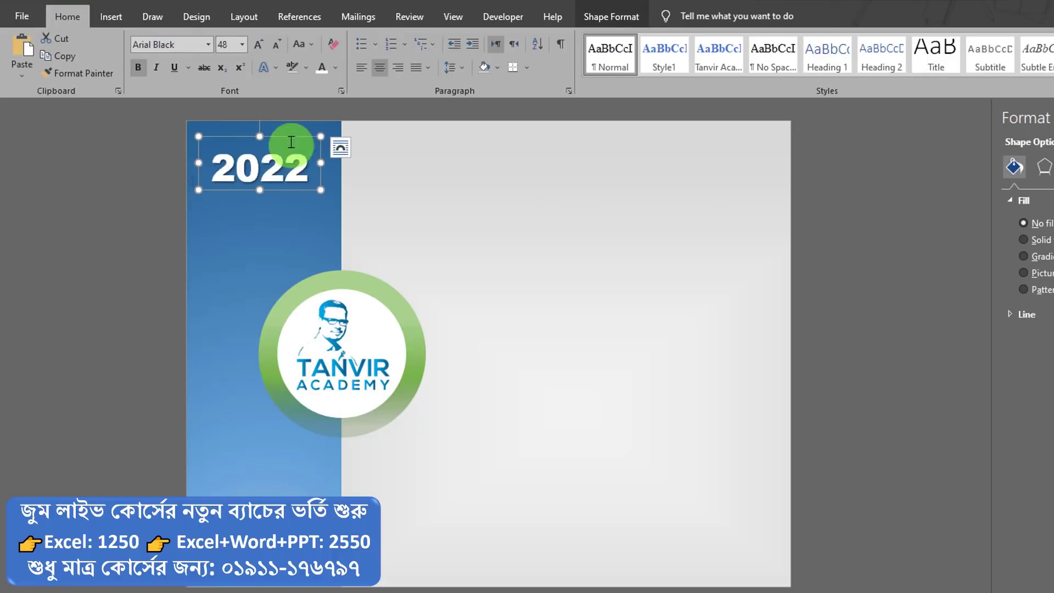
left_click_drag(285, 137, 284, 142)
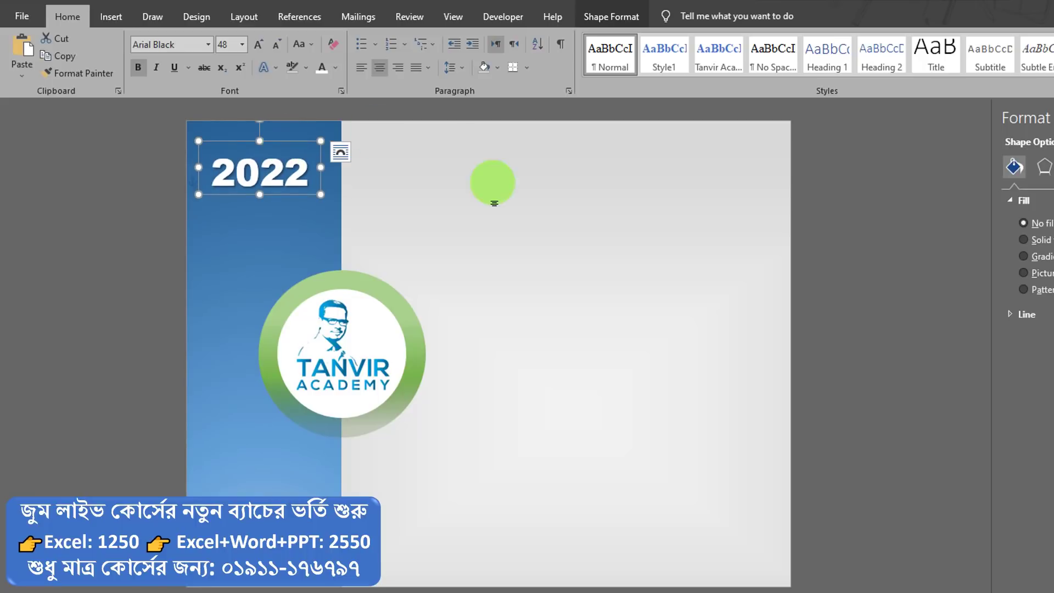
Align the 2022 text box horizontally by center with the blue side panel
left_click(249, 242, "shift")
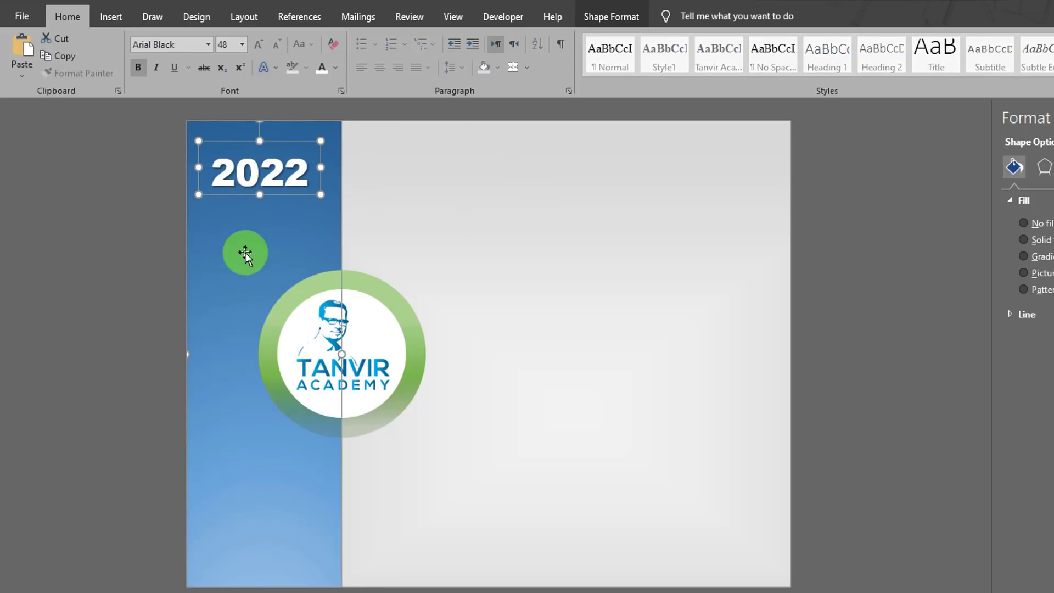
left_click(631, 14)
left_click(936, 73)
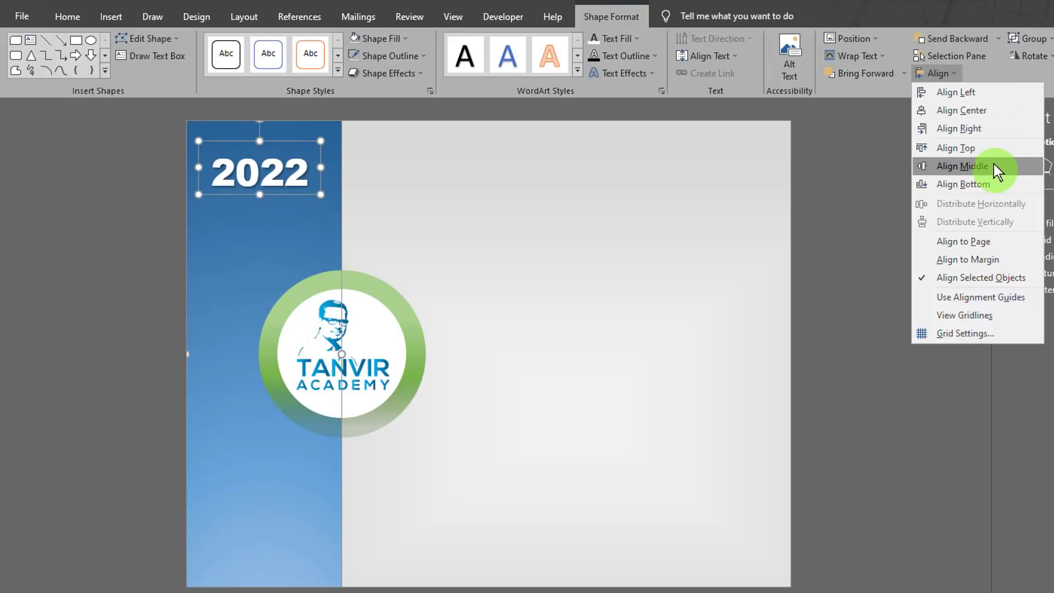
left_click(983, 110)
left_click(570, 280)
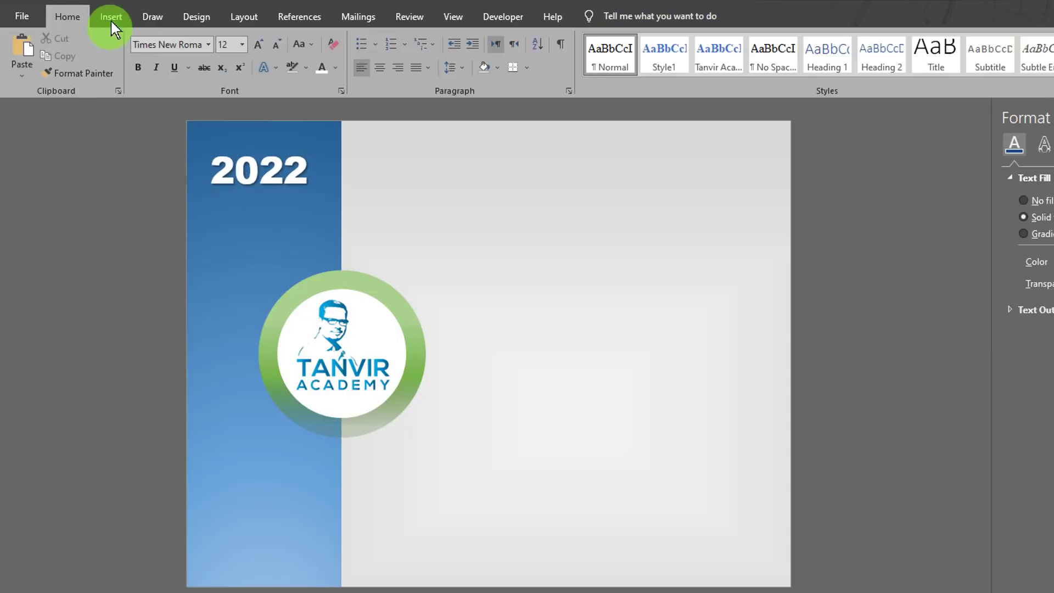
Draw a wide text box in the upper part of the grey area and enter FEBRUARY in it
left_click(110, 17)
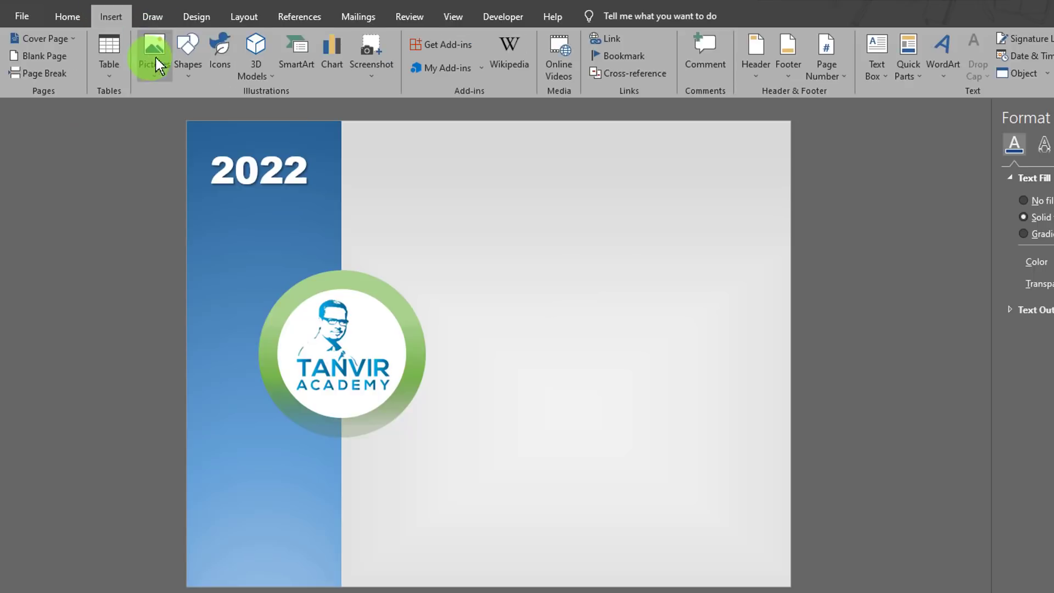
left_click(188, 50)
left_click(196, 105)
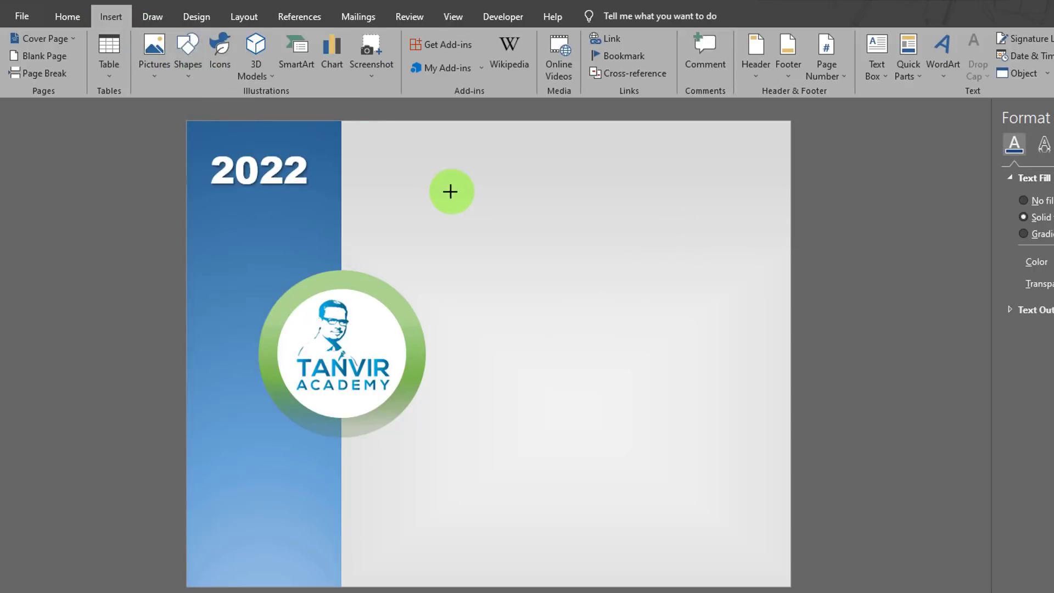
left_click_drag(447, 192, 741, 265)
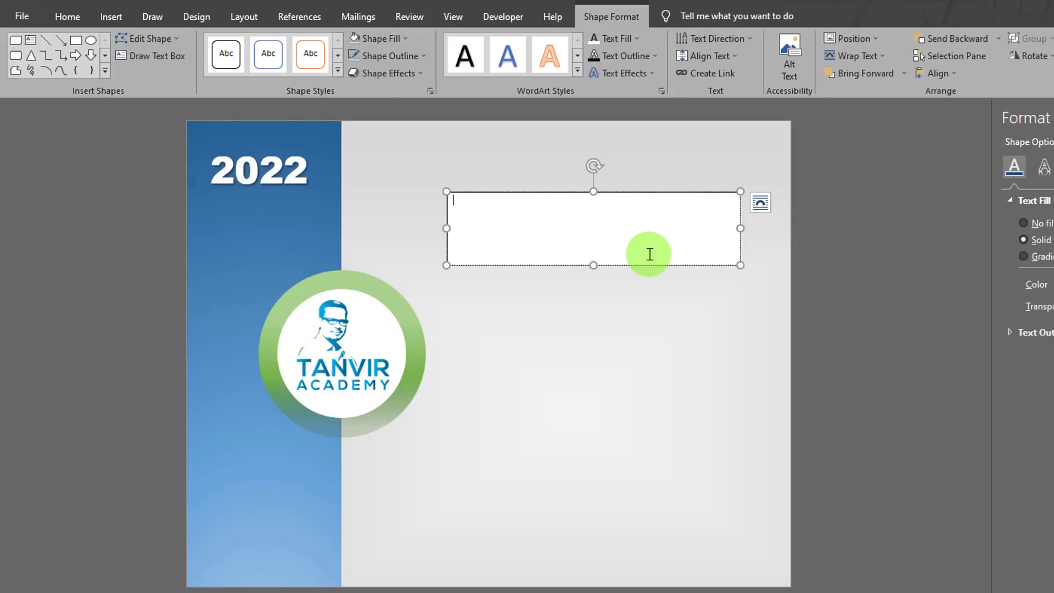
type("FEBRUARY")
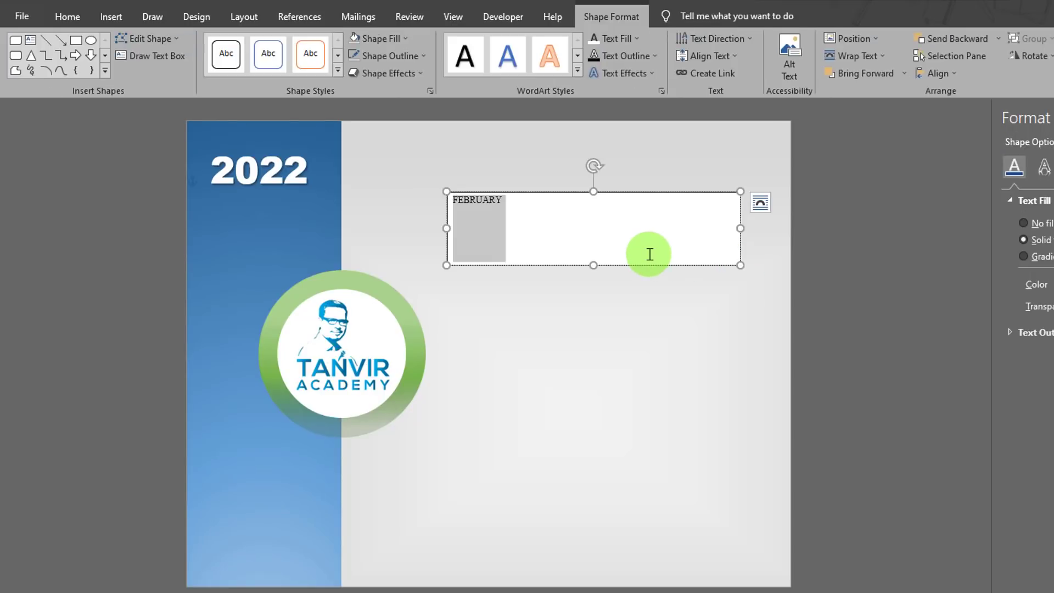
Enlarge the FEBRUARY text, make it bold, and widen its text box until the whole word fits
key("ctrl+shift+period")
key("ctrl+shift+period")
key("ctrl+shift+period")
key("ctrl+shift+period")
key("ctrl+shift+period")
key("ctrl+shift+period")
key("ctrl+shift+period")
key("ctrl+shift+period")
key("ctrl+shift+period")
key("ctrl+shift+period")
key("ctrl+shift+period")
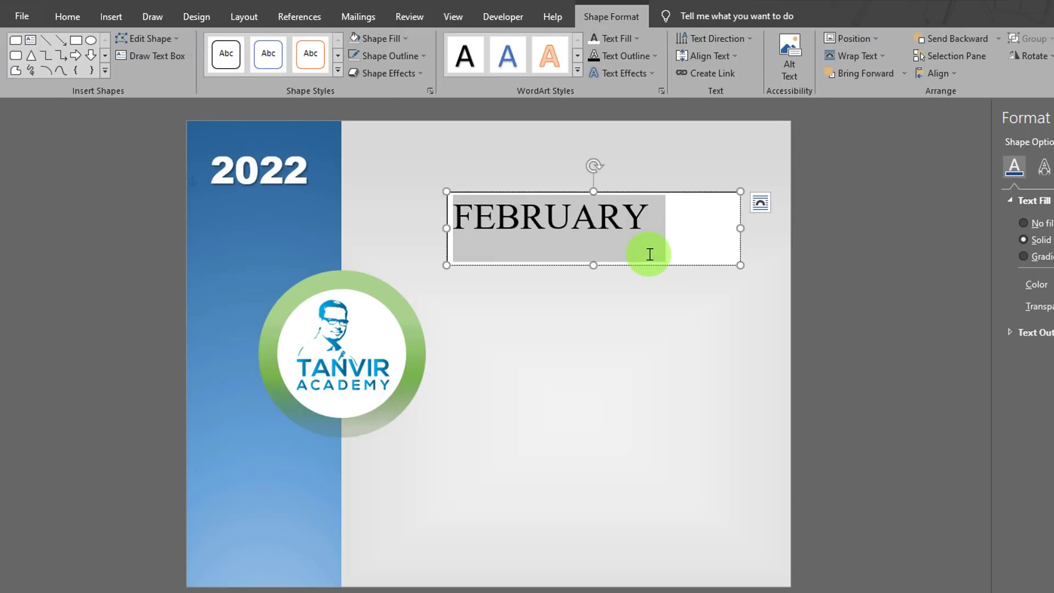
key("ctrl+shift+period")
key("ctrl+shift+period")
key("ctrl+b")
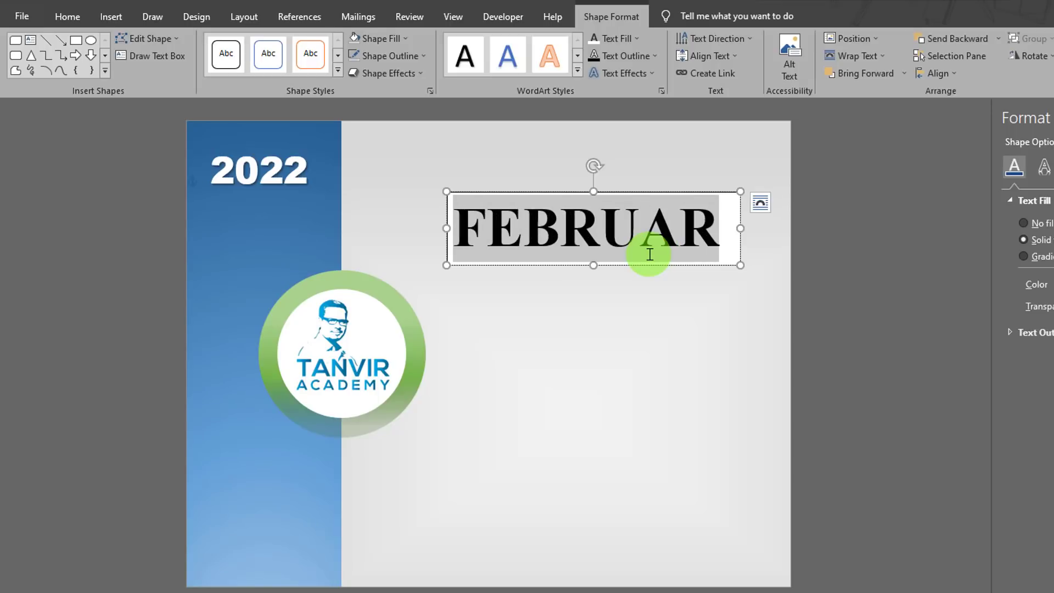
left_click_drag(742, 229, 768, 229)
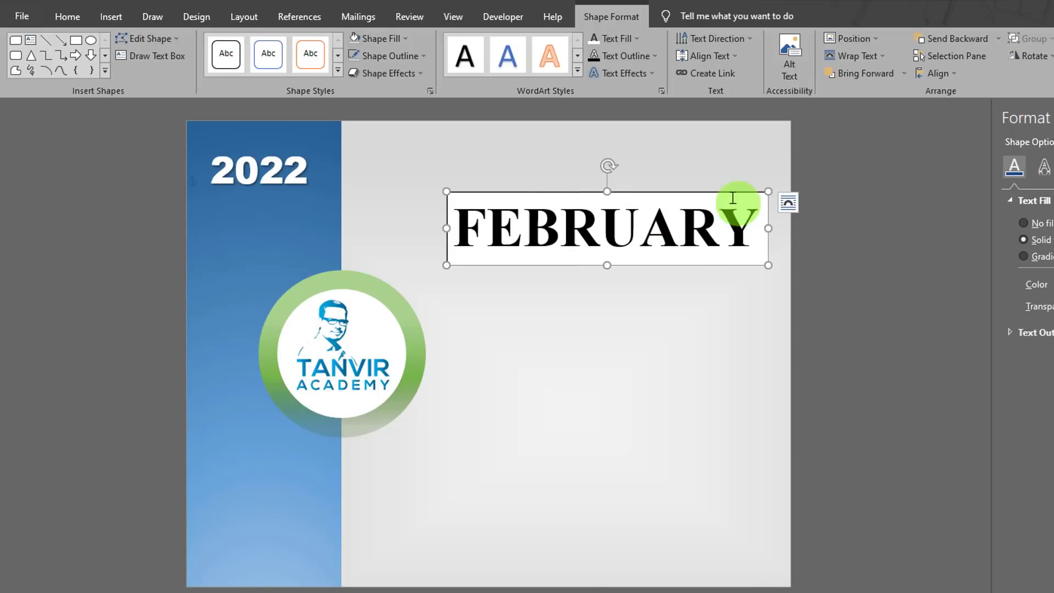
Reduce the FEBRUARY text to 48 pt and shrink its text box to fit closely around the word
left_click_drag(708, 192, 707, 198)
double_click(682, 212)
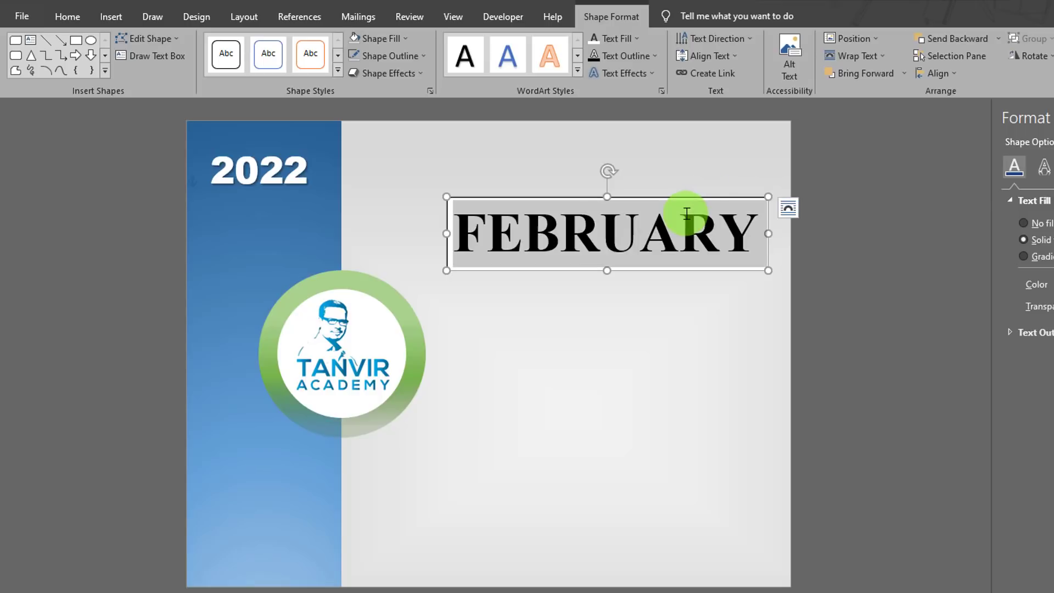
left_click(822, 170)
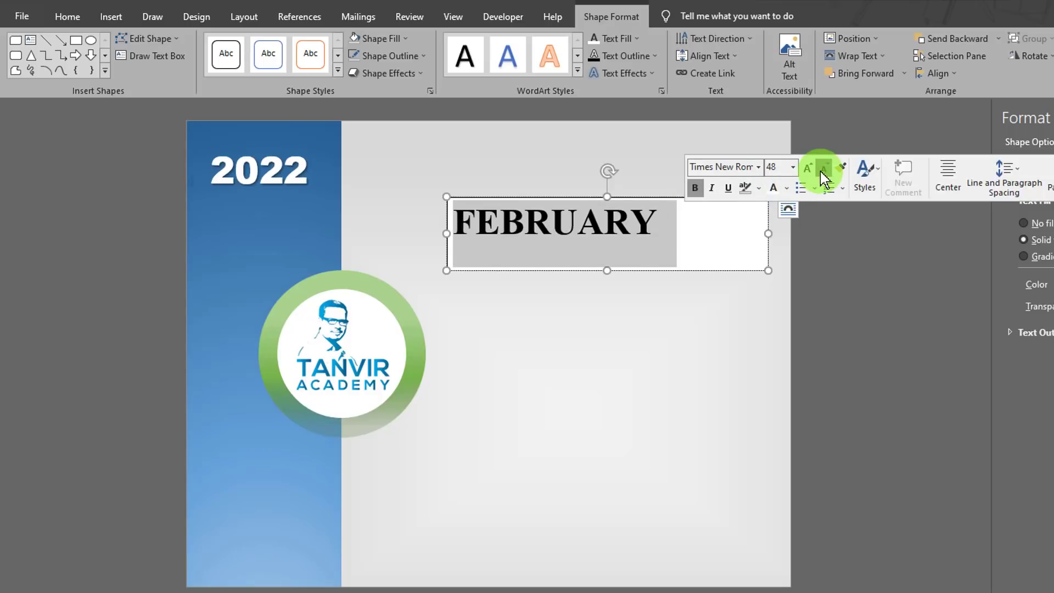
left_click(764, 236)
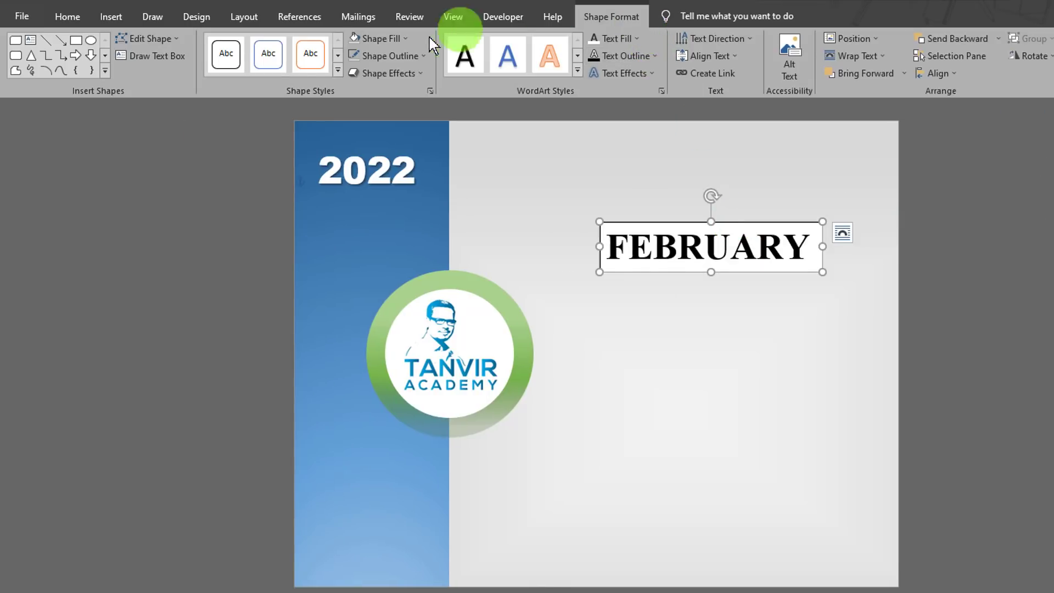
Remove the fill and outline from the FEBRUARY text box
left_click(411, 37)
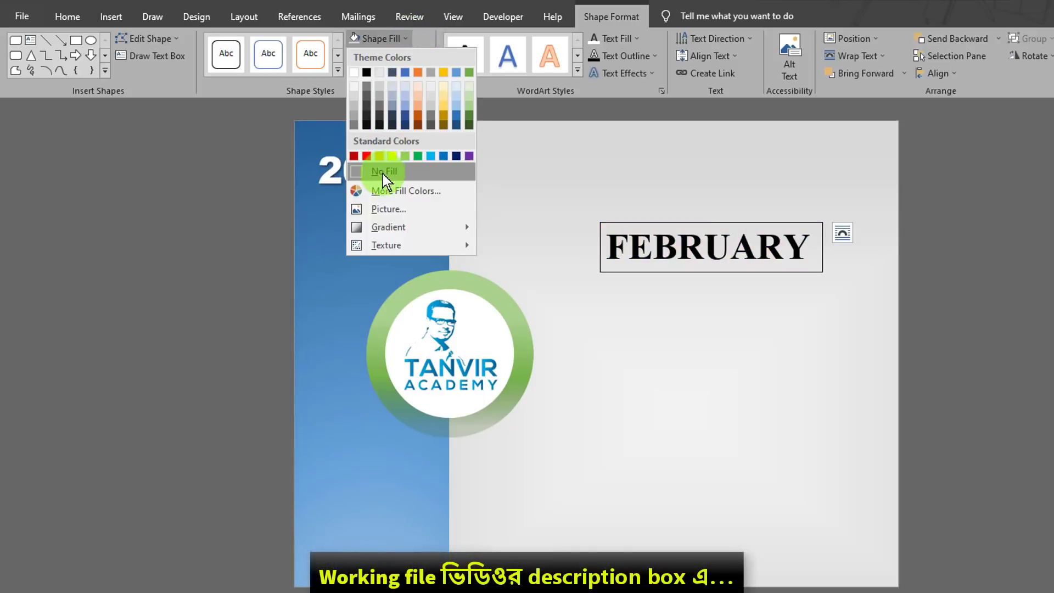
left_click(382, 170)
left_click(397, 57)
left_click(391, 197)
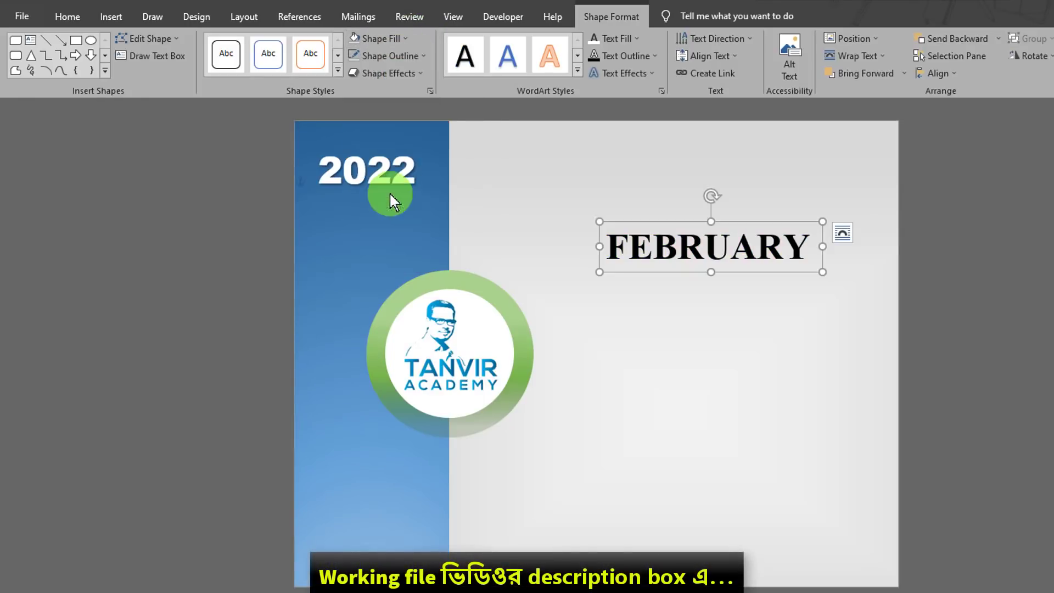
Switch the fill of the FEBRUARY text to a gradient fill
left_click(775, 216)
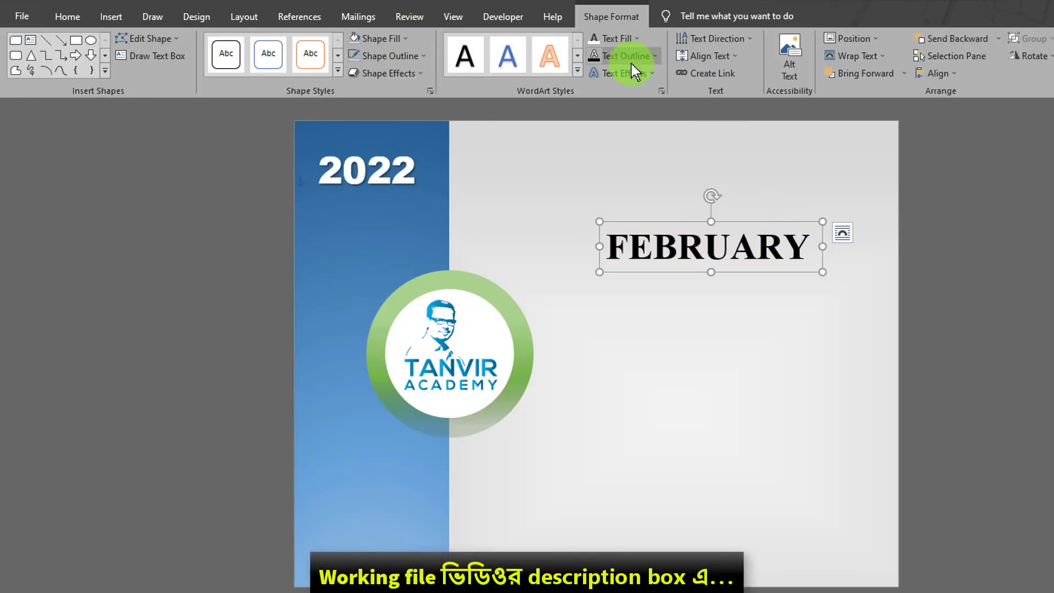
left_click(637, 39)
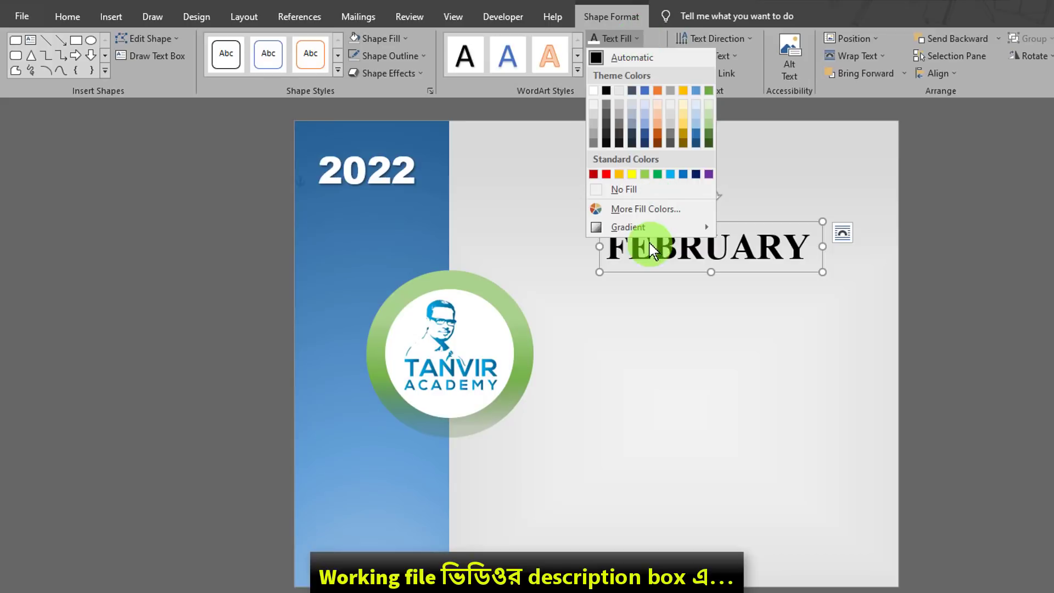
left_click(651, 226)
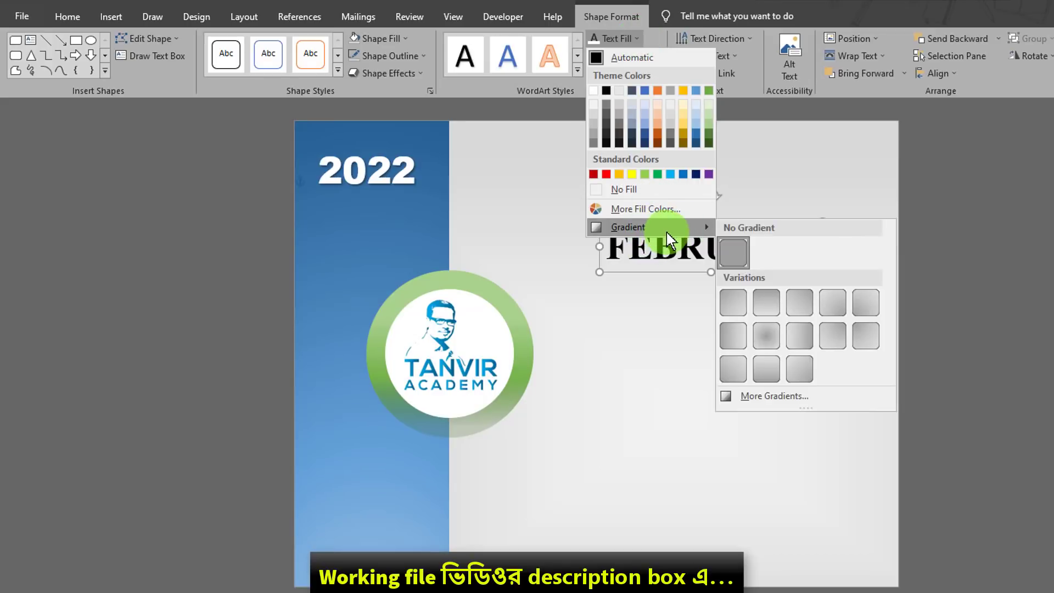
left_click(758, 160)
left_click(660, 89)
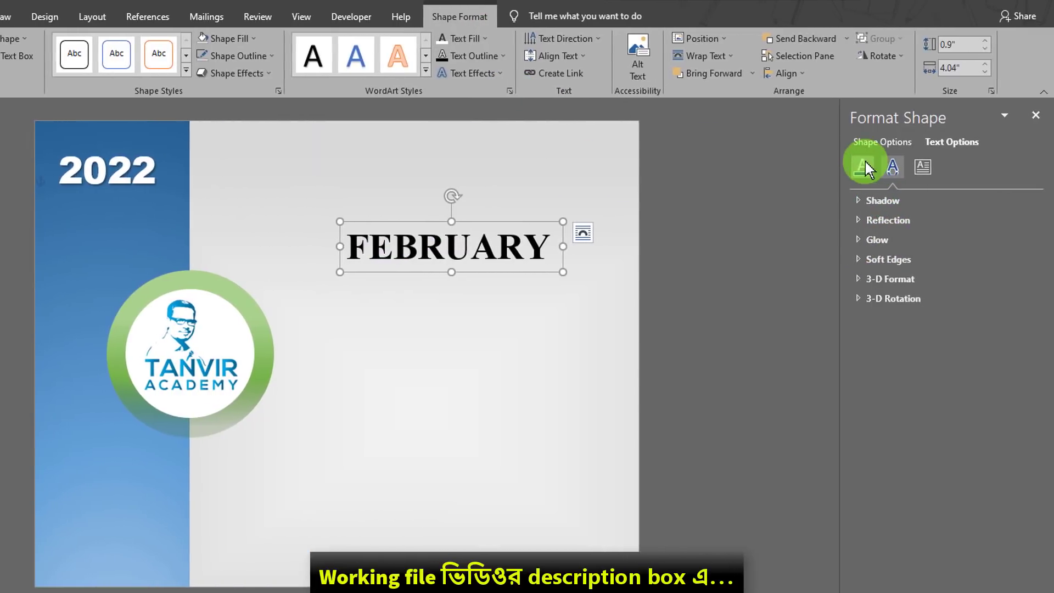
left_click(865, 161)
left_click(890, 257)
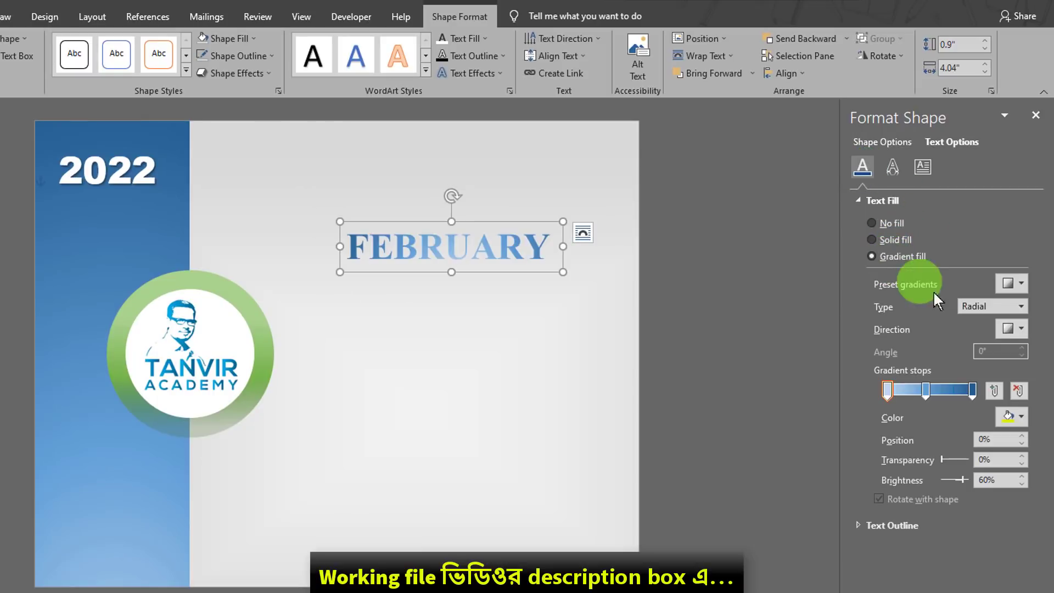
Apply the fifth preset gradient of the last row (blue) to the FEBRUARY text and set its type to Rectangular
left_click(1021, 285)
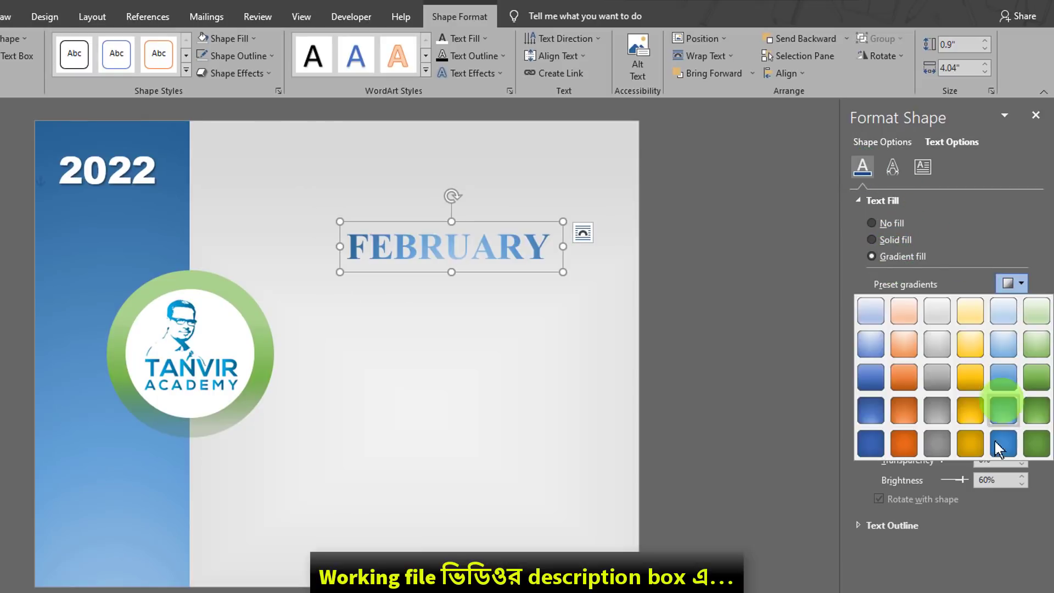
left_click(1003, 447)
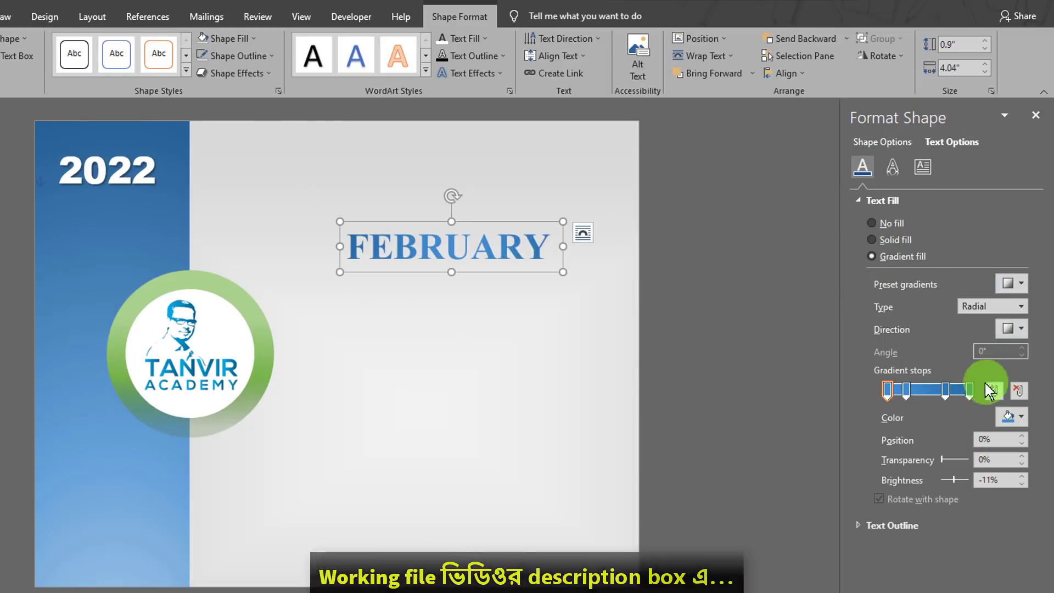
left_click(1023, 307)
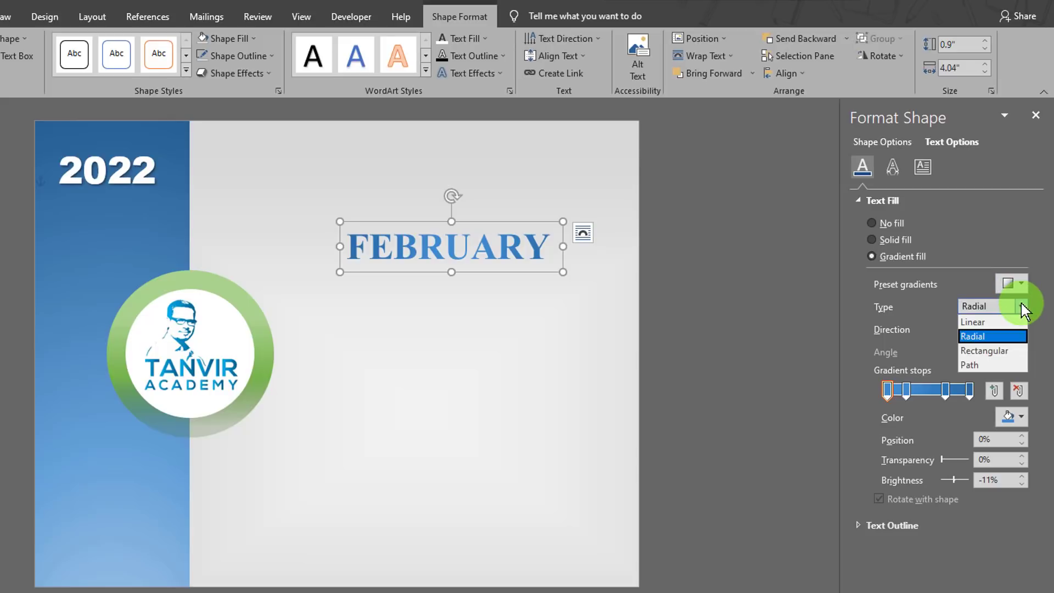
left_click(1005, 351)
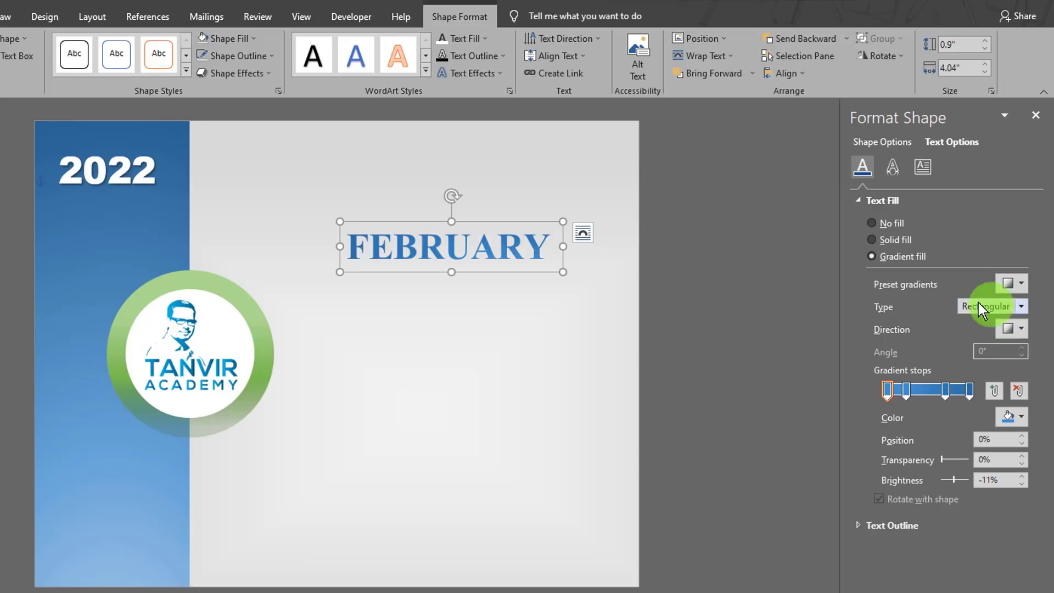
Draw a large text box in the grey area beneath FEBRUARY and move it slightly up
left_click(481, 384)
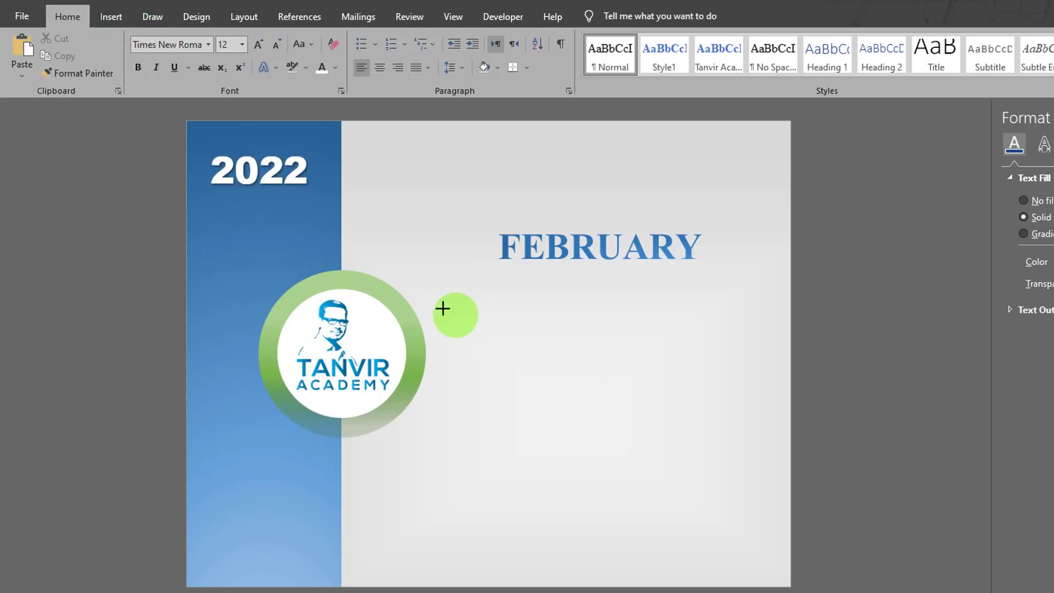
left_click_drag(439, 290, 765, 531)
left_click_drag(679, 291, 673, 281)
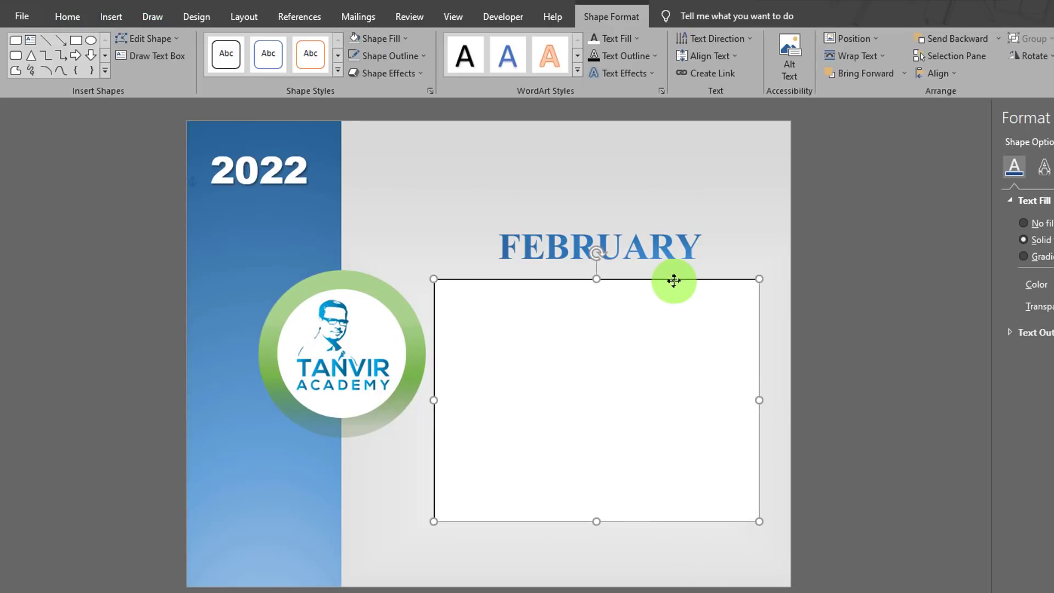
Insert a table with 7 columns and 6 rows inside the large text box
left_click(110, 13)
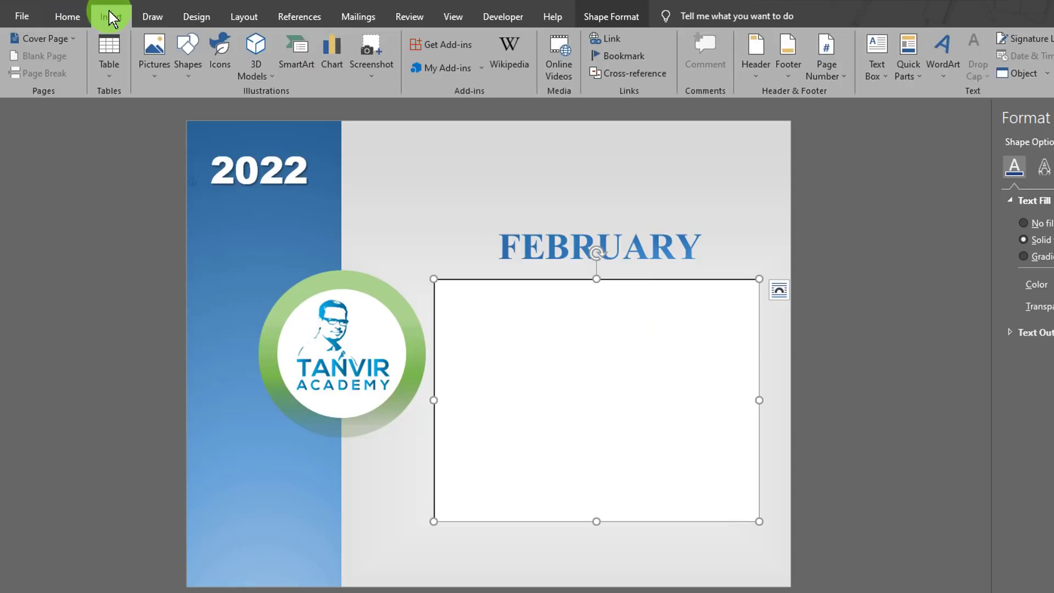
left_click(109, 80)
left_click(126, 228)
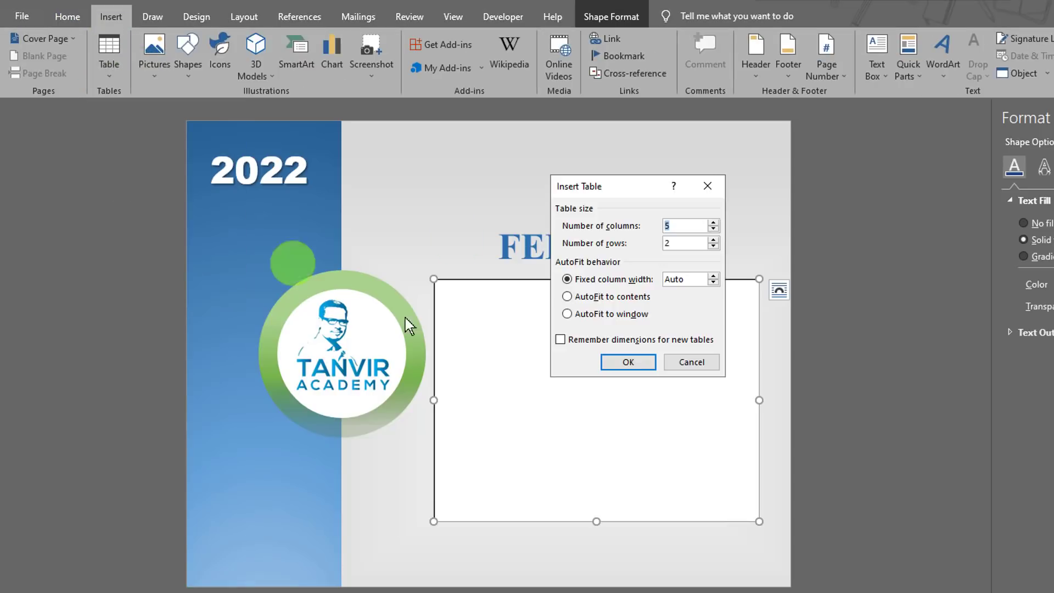
left_click_drag(604, 189, 555, 308)
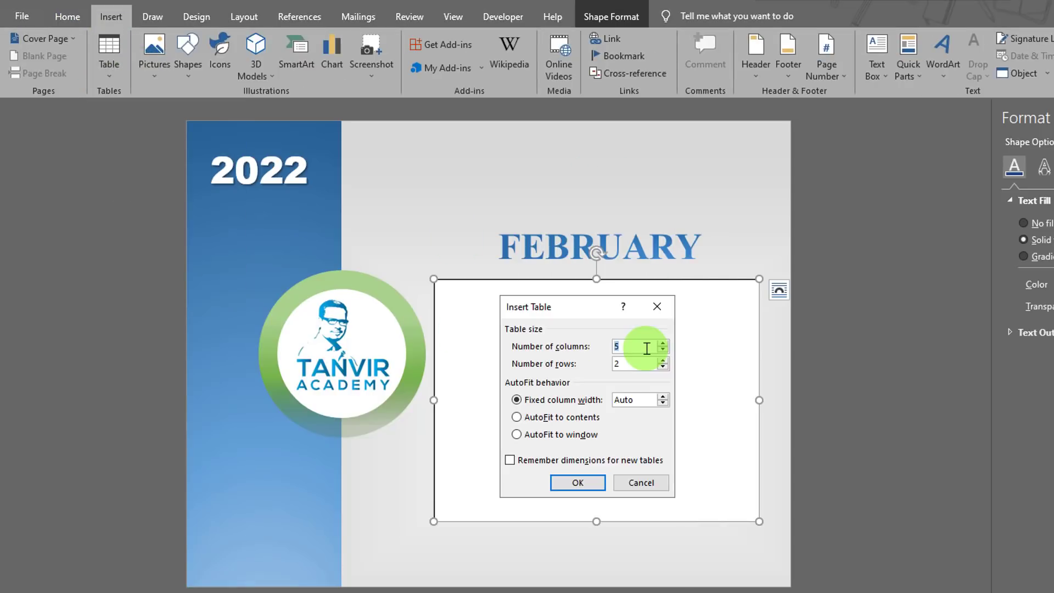
key("Tab")
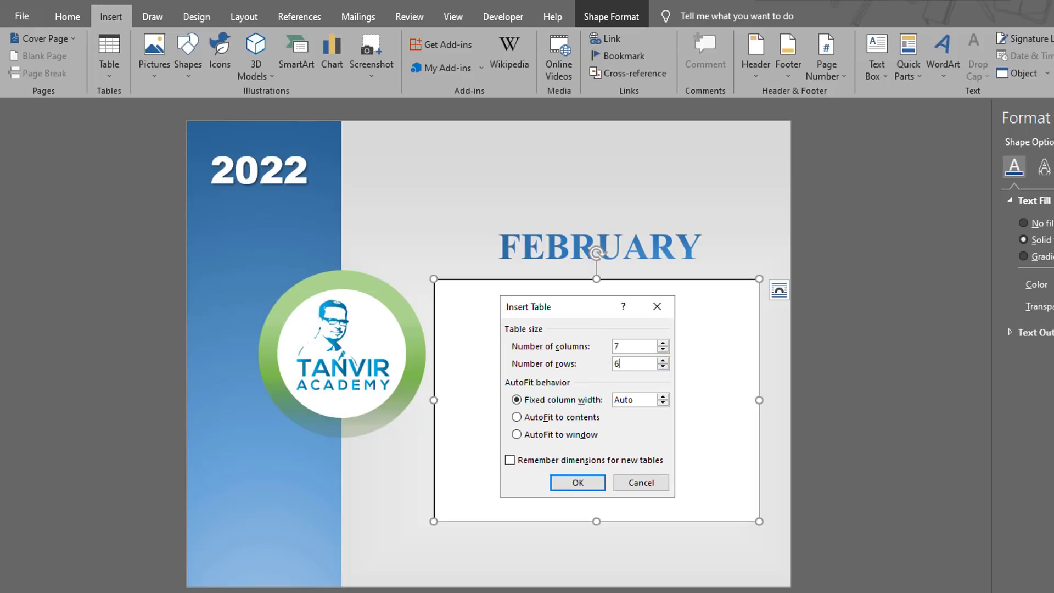
left_click(577, 482)
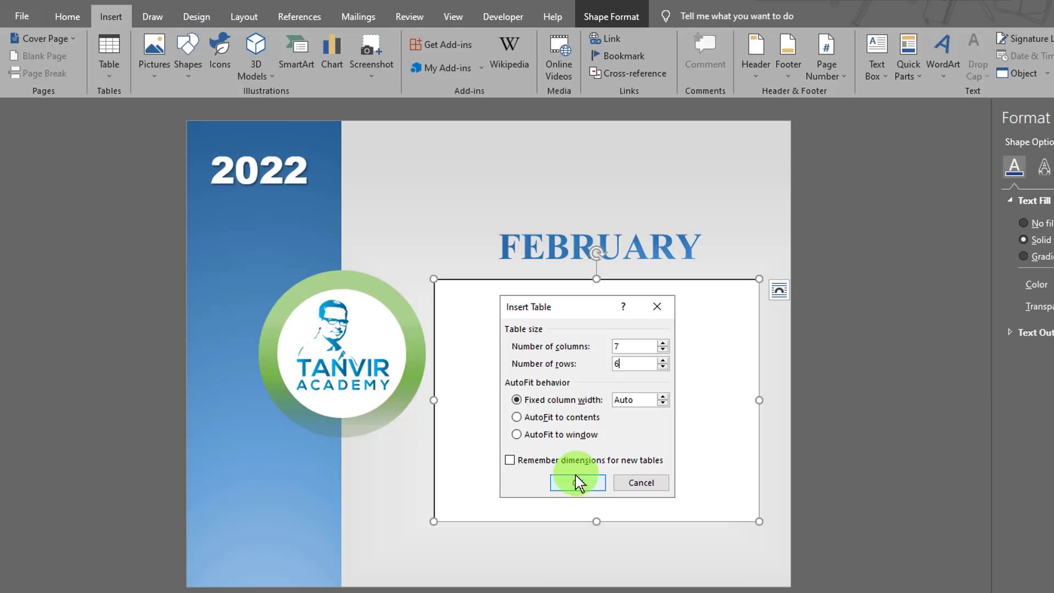
Set the row height of the whole table to 0.7"
left_click(433, 275)
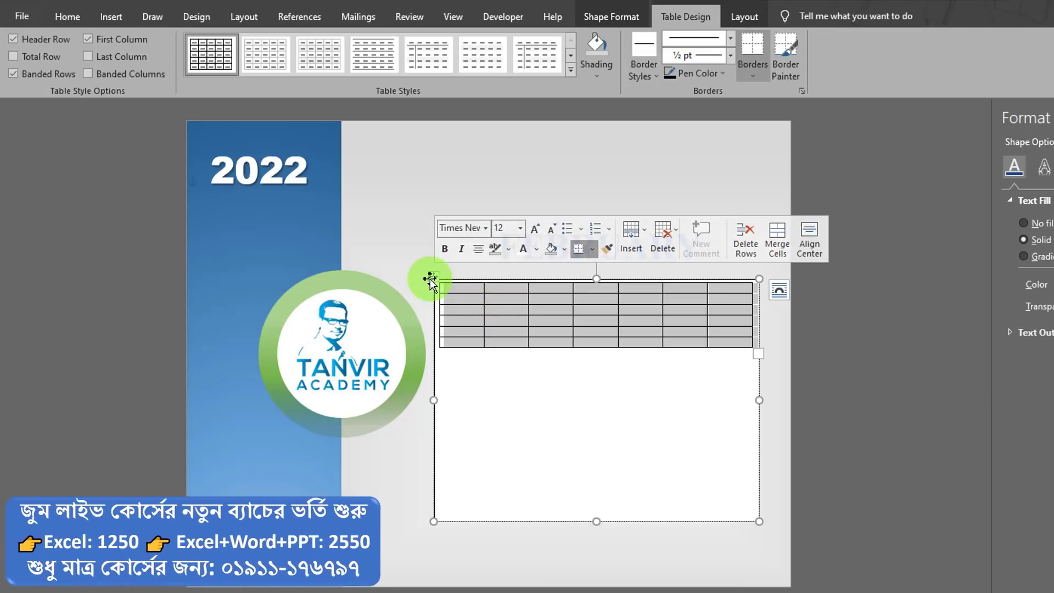
left_click(744, 16)
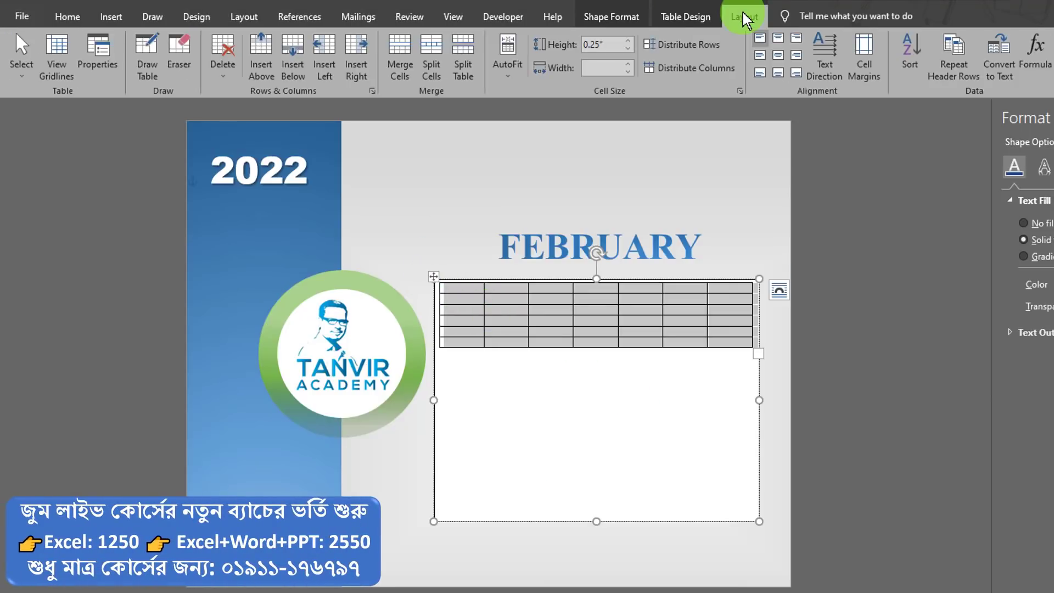
left_click(627, 40)
left_click(628, 41)
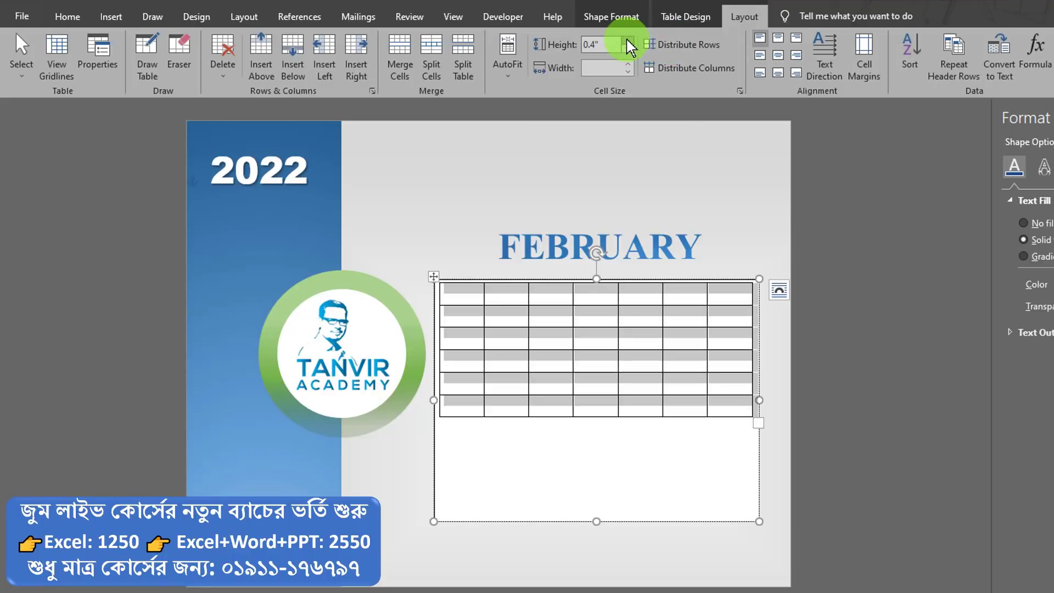
left_click(627, 41)
left_click(628, 40)
left_click(628, 40)
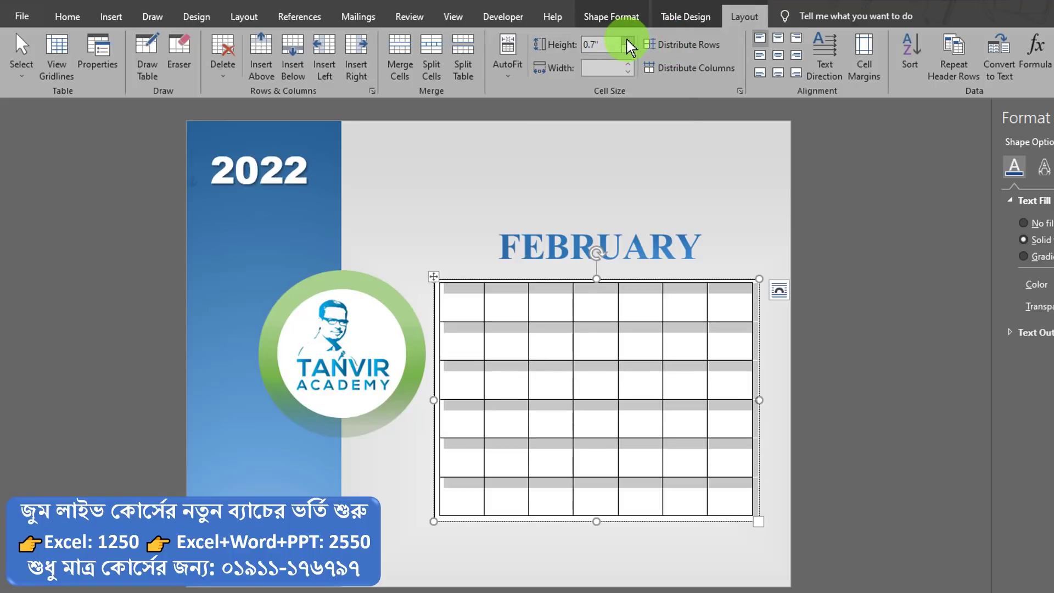
Enter SUN to SAT in the table's first row and paste the dates 1 to 28 below, starting under TUE
left_click(472, 305)
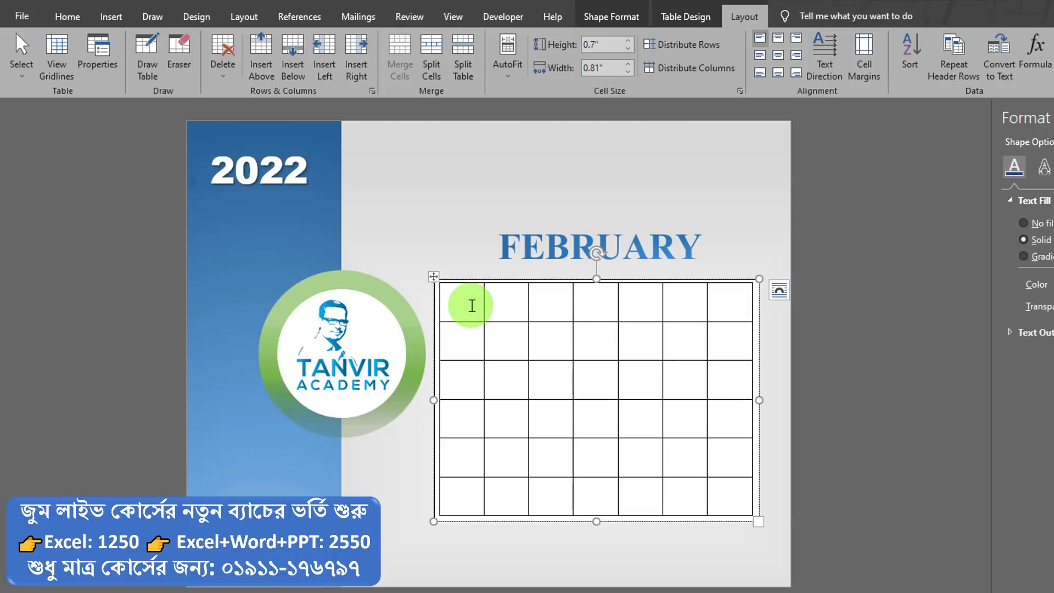
type("SUN\tMON\tTUE\tWED\tTHU\tFRI\tSAT")
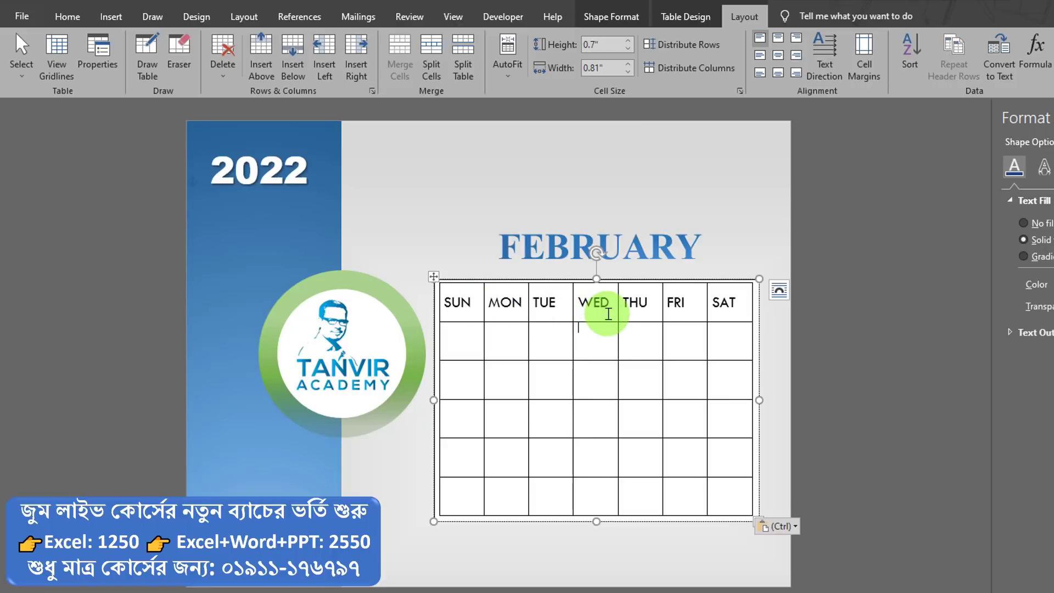
left_click(558, 341)
key("ctrl+v")
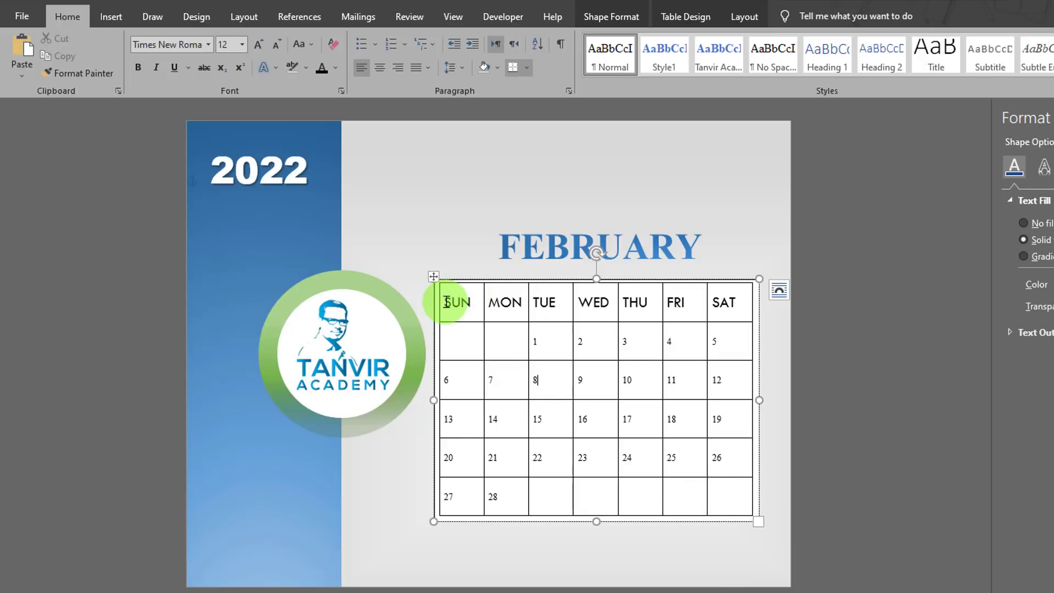
Make the weekday header row slightly shorter
left_click_drag(447, 299, 726, 305)
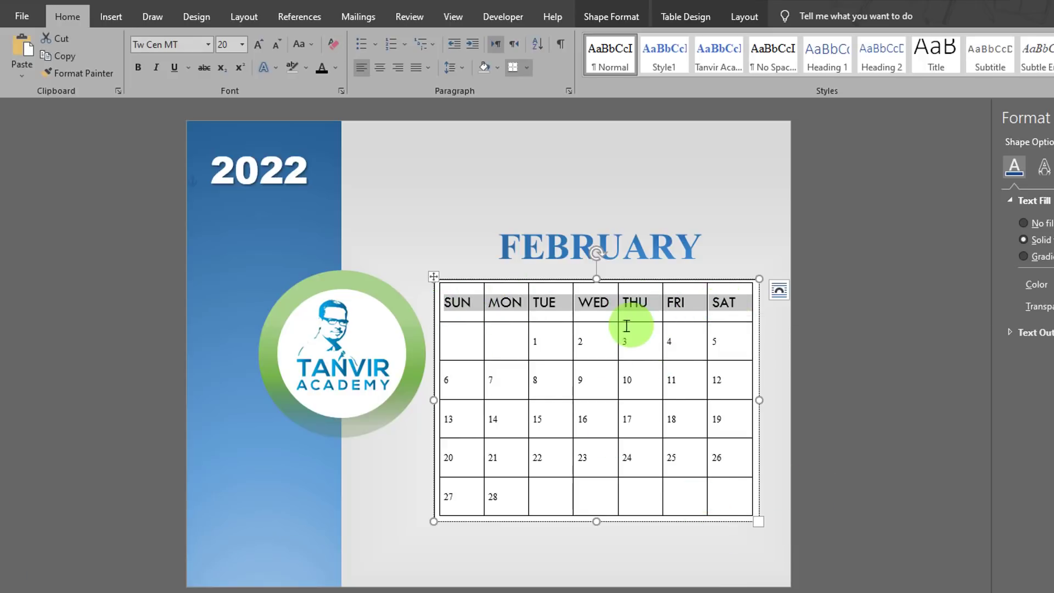
left_click_drag(624, 324, 623, 313)
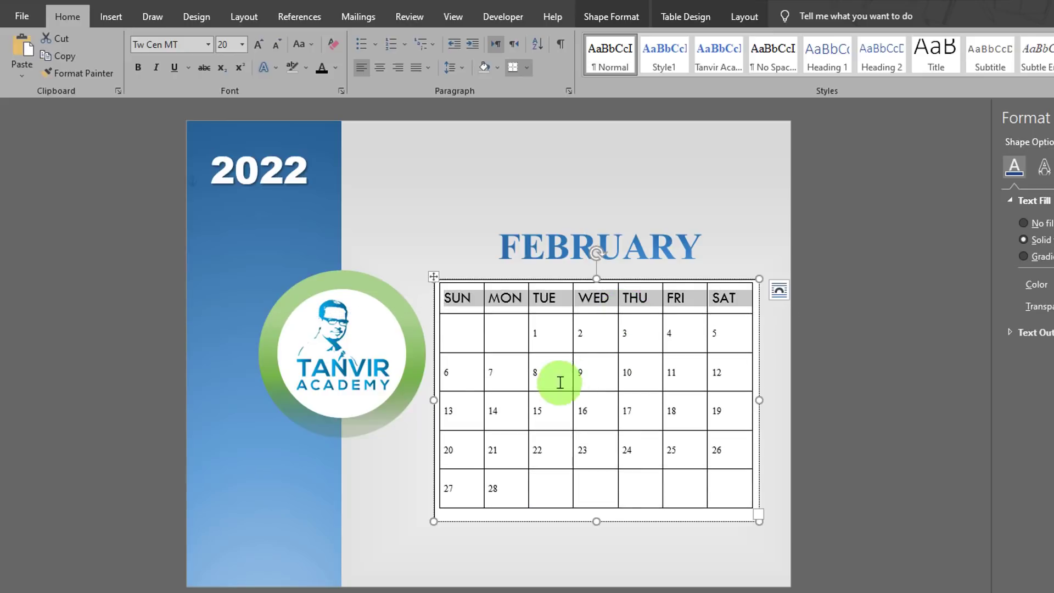
Center all the date cells below the weekday header both horizontally and vertically
left_click_drag(535, 330, 729, 489)
left_click_drag(442, 332, 703, 493)
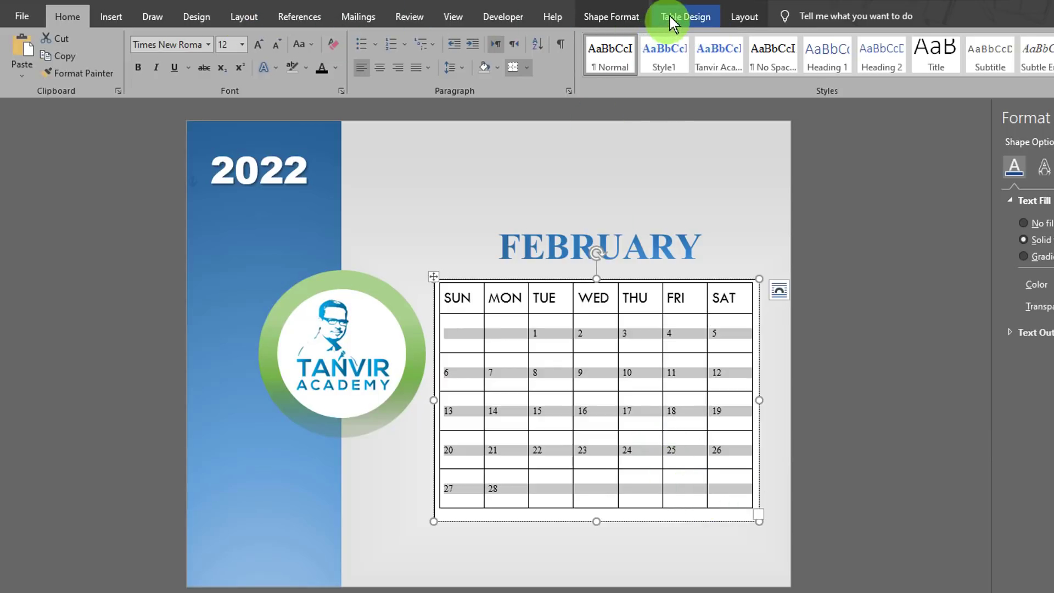
left_click(745, 16)
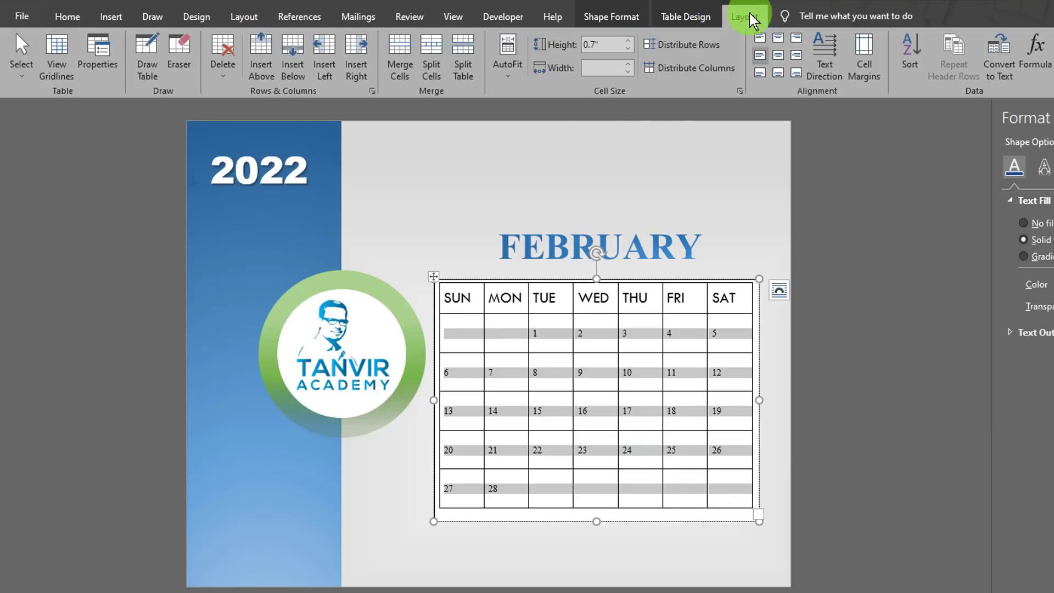
left_click(778, 56)
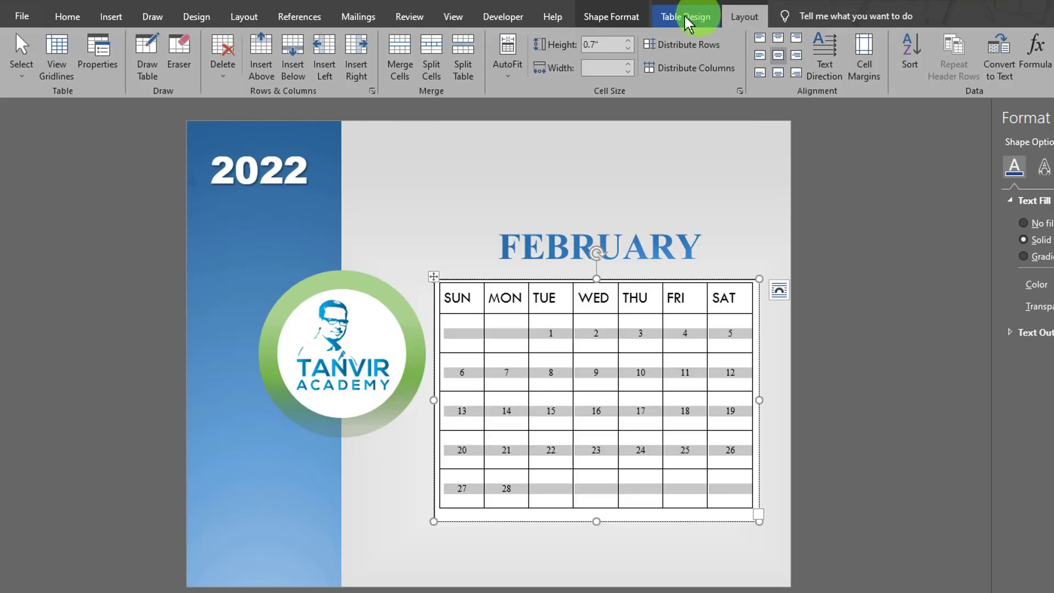
Make the calendar dates bold and enlarge them to 26 pt
left_click(63, 19)
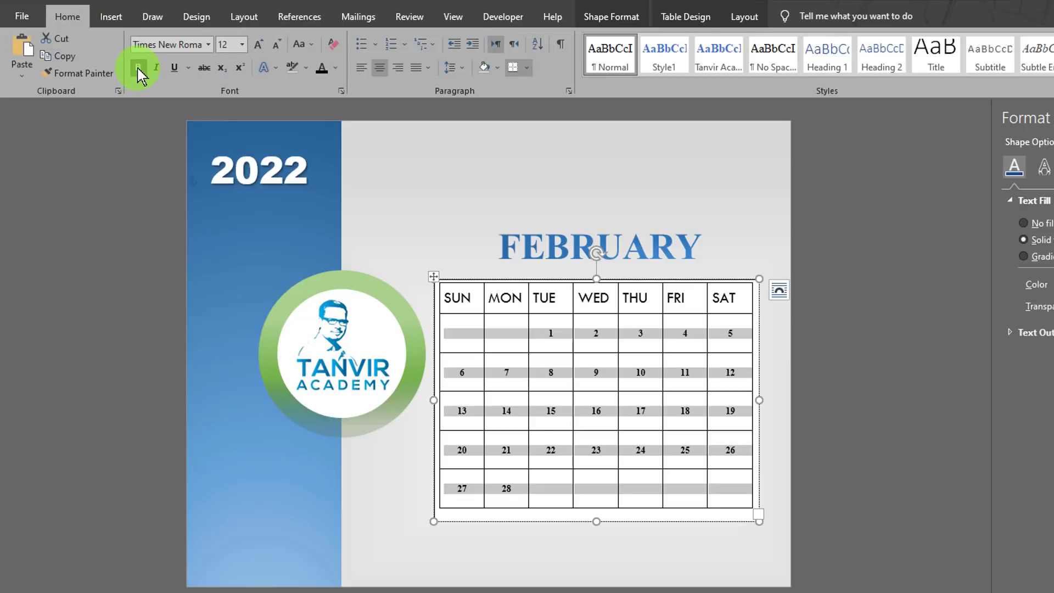
left_click(261, 44)
left_click(261, 44)
left_click(262, 44)
left_click(262, 44)
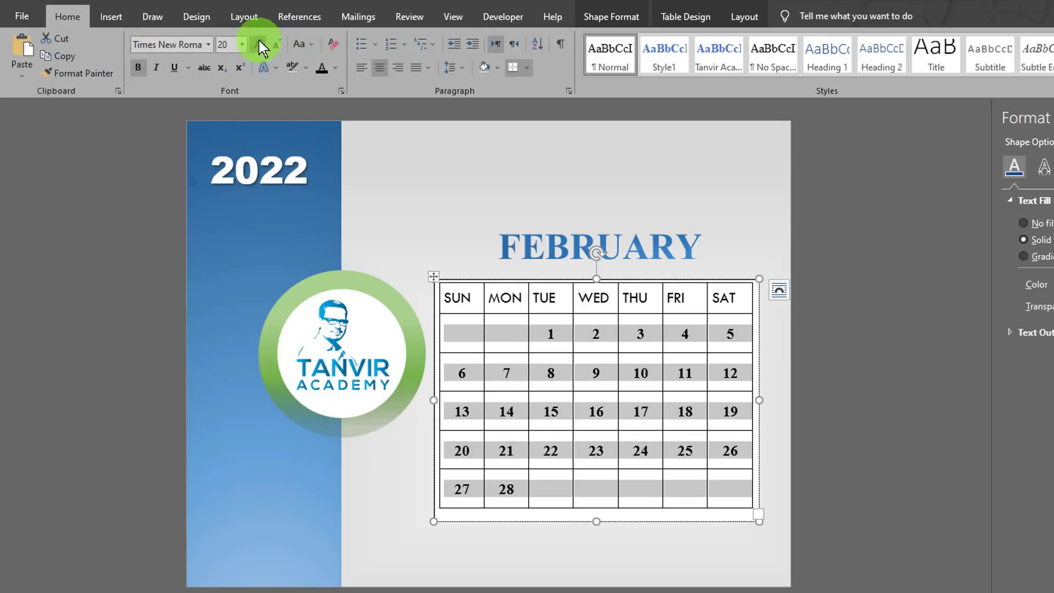
left_click(262, 44)
left_click(261, 44)
left_click(262, 44)
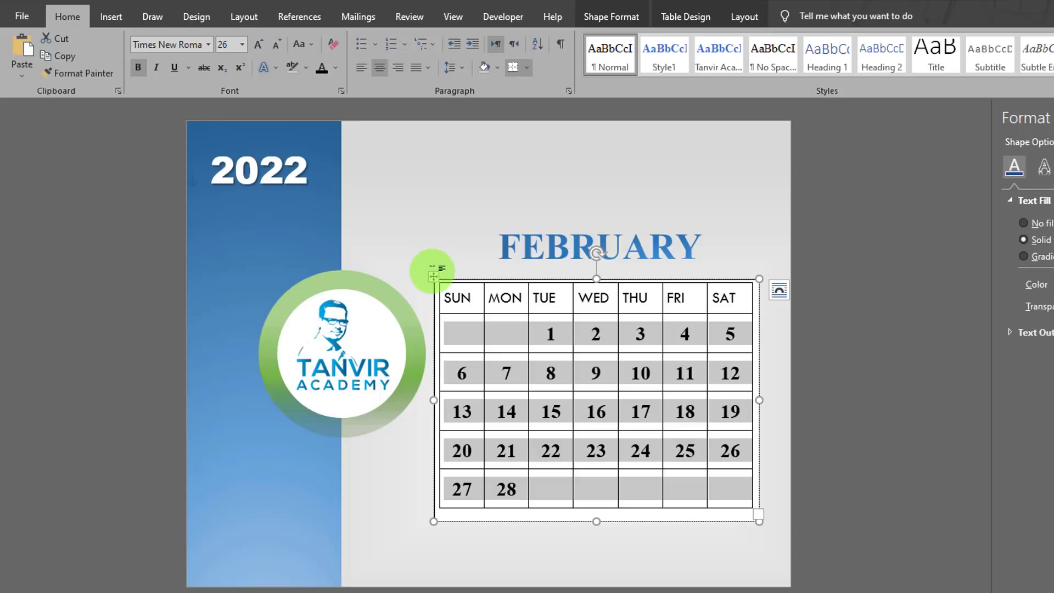
Apply the blue table style with a solid header row and light banded rows to the whole calendar table
left_click(432, 274)
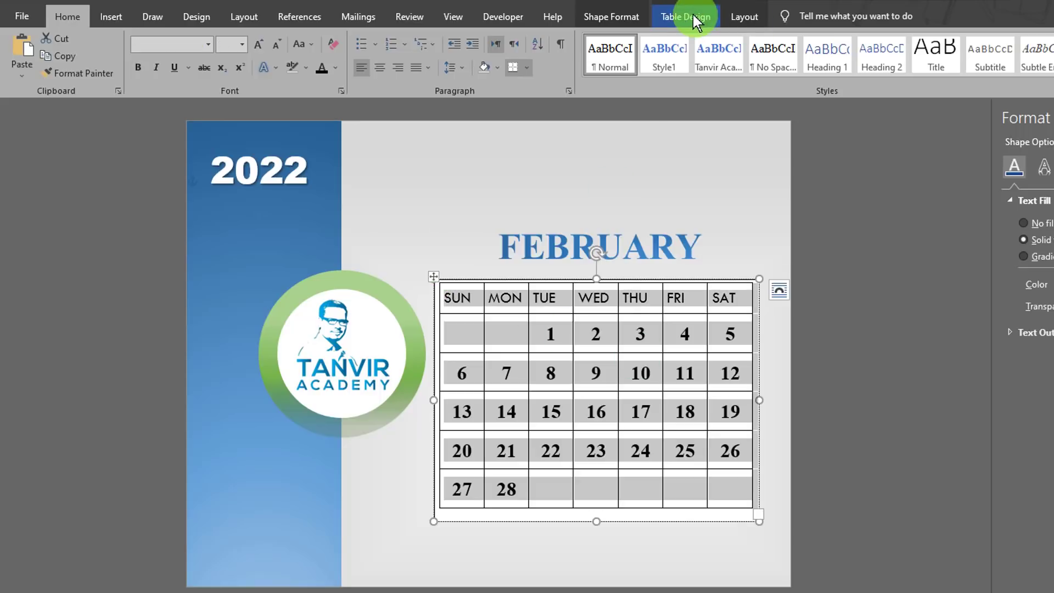
left_click(708, 19)
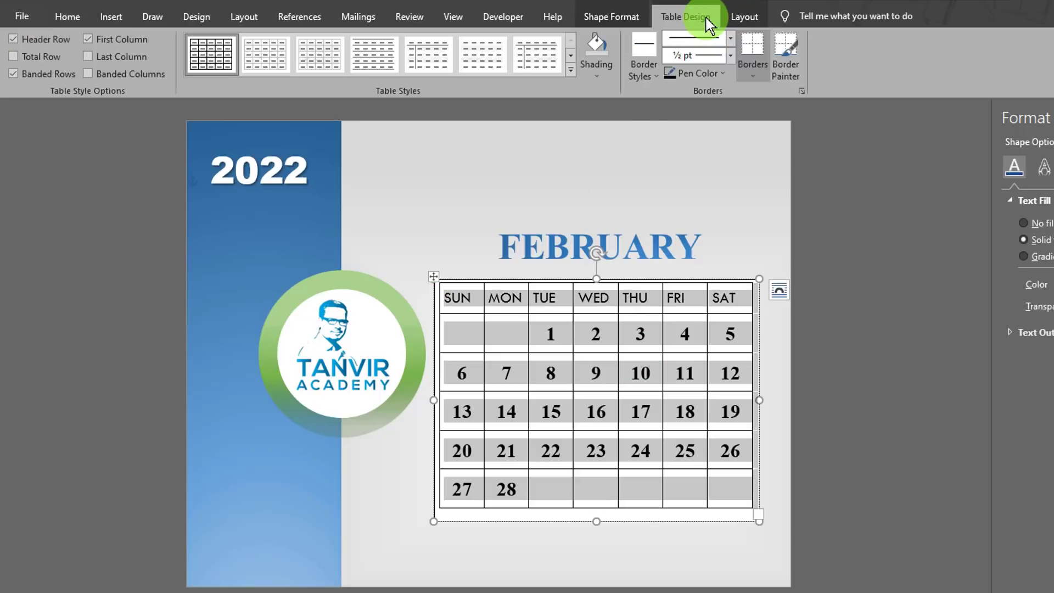
left_click(571, 71)
left_click(322, 236)
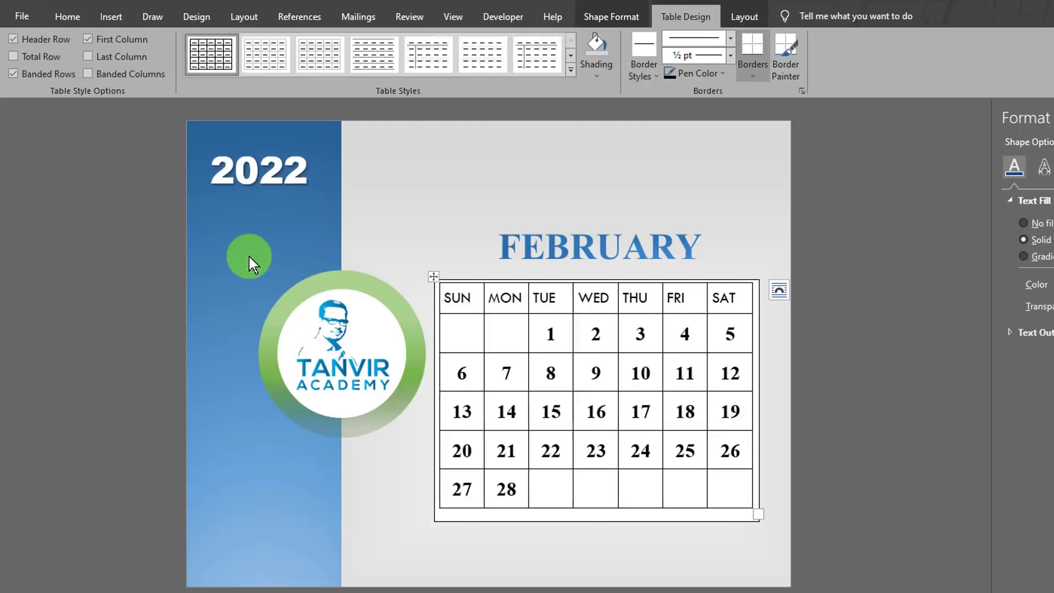
left_click(652, 368)
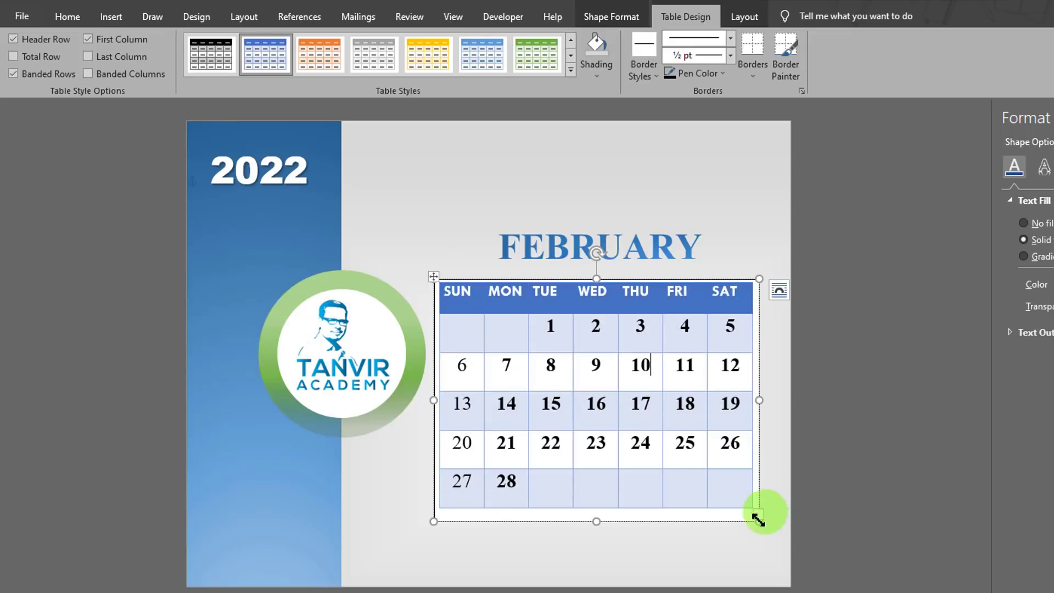
Set the text box around the calendar table to No Fill and No Outline
left_click(598, 521)
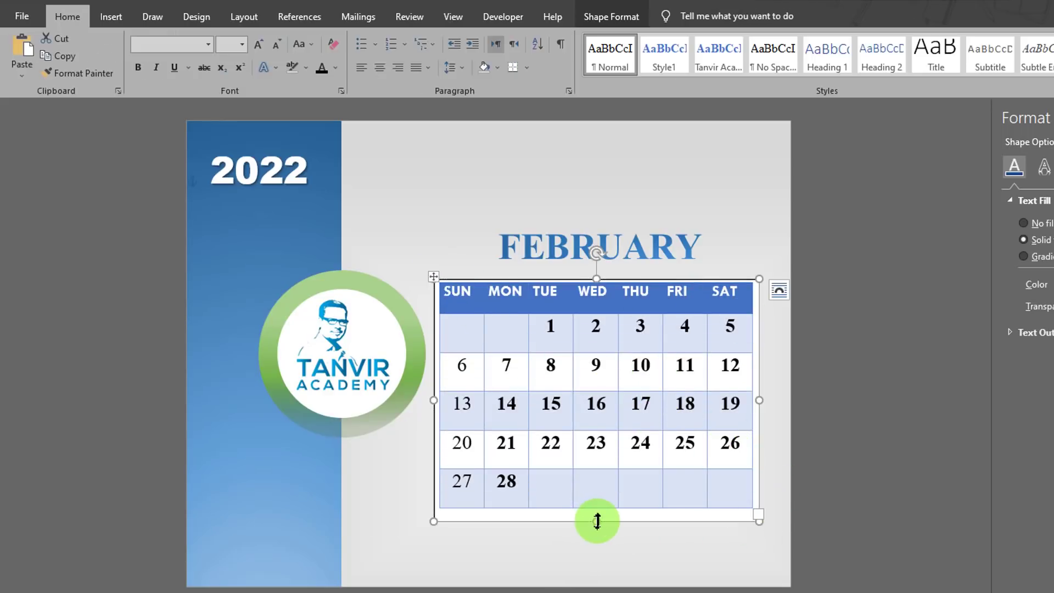
left_click(596, 13)
left_click(394, 44)
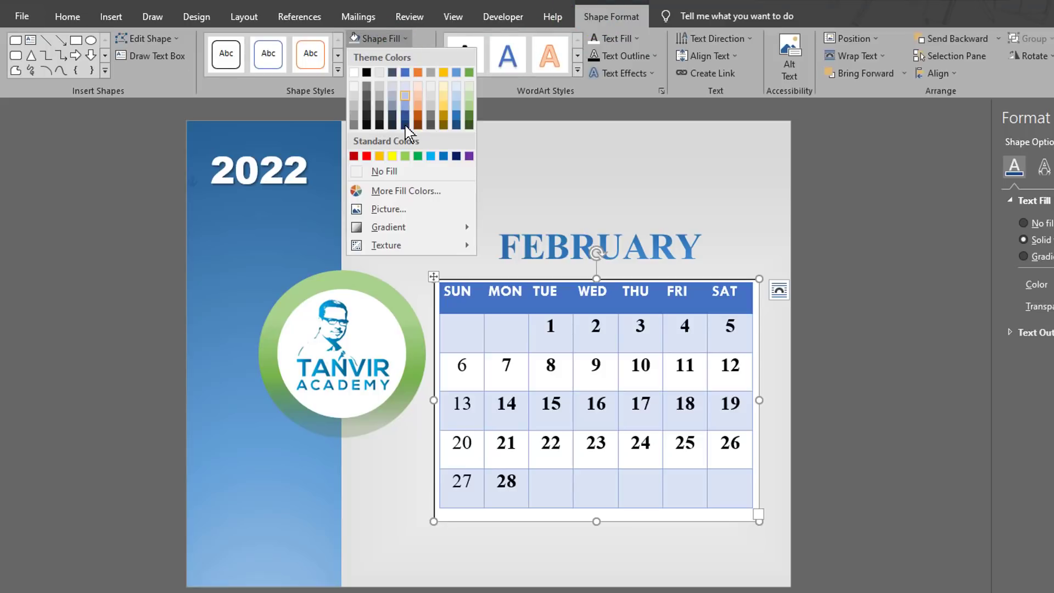
left_click(401, 168)
left_click(415, 55)
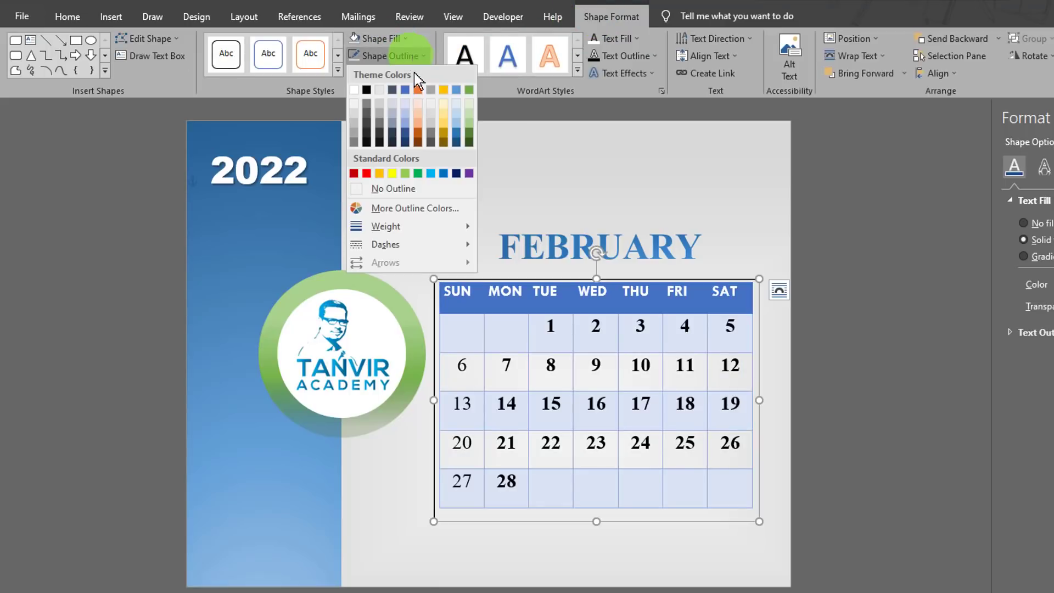
left_click(394, 189)
left_click(656, 184)
Close the shape formatting pane
left_click(613, 242)
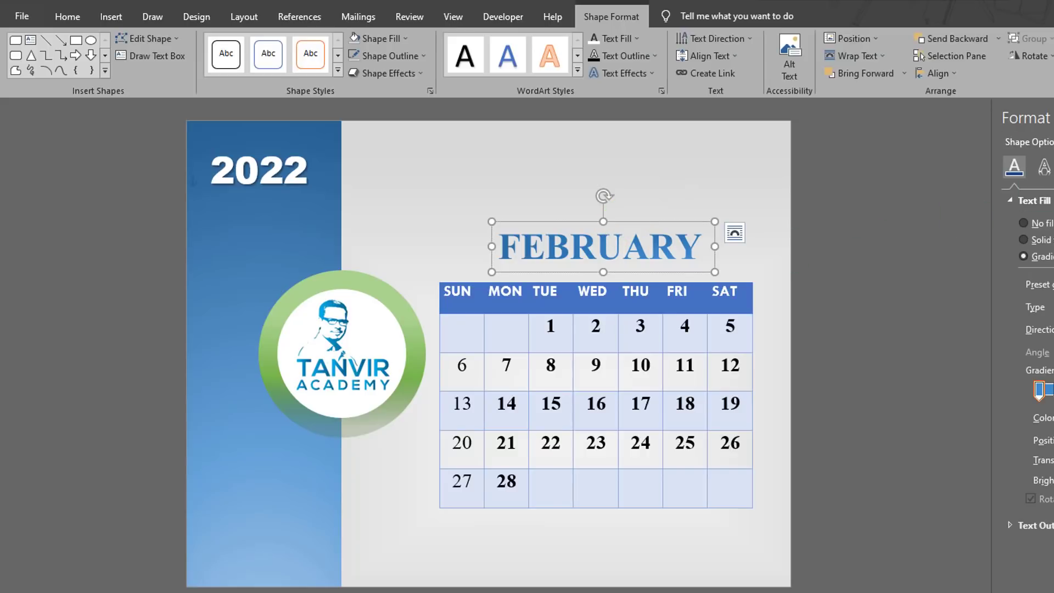
left_click(1051, 118)
left_click(529, 278)
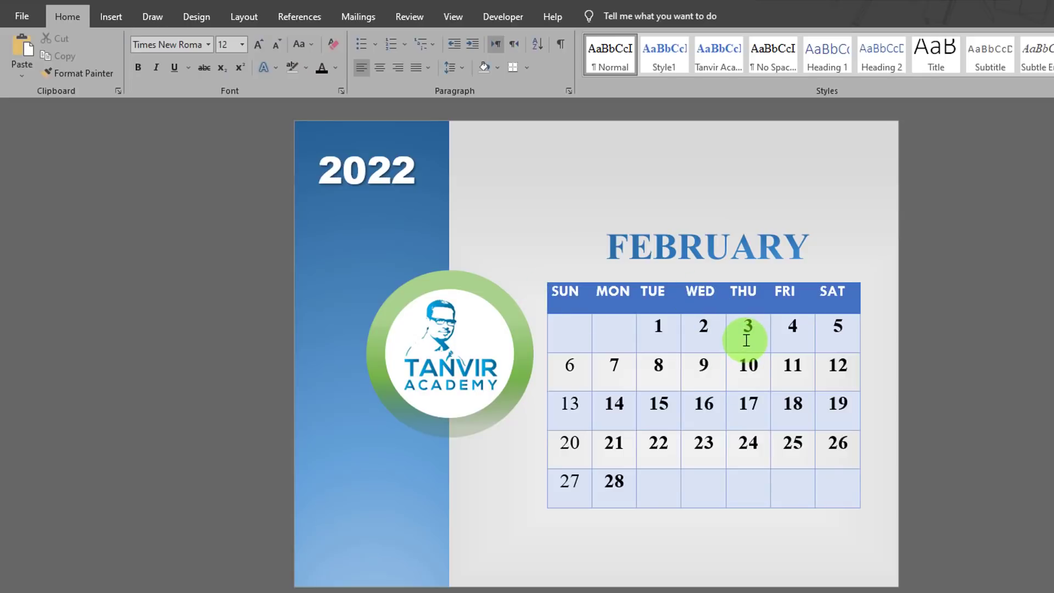
Center the FEBRUARY heading and the calendar table's text box on each other and move both up the page
left_click(673, 249)
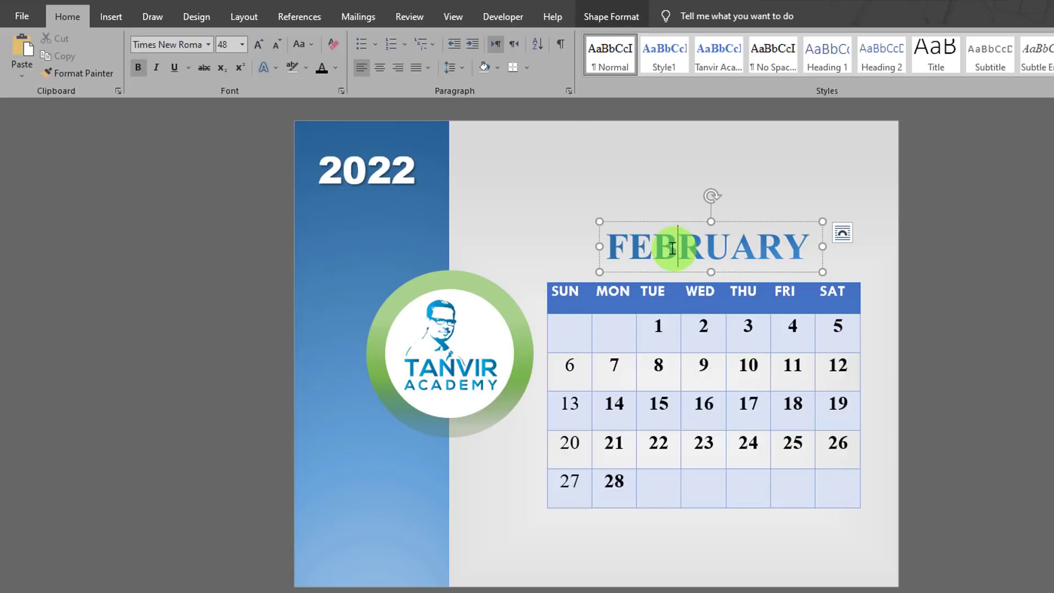
left_click(602, 14)
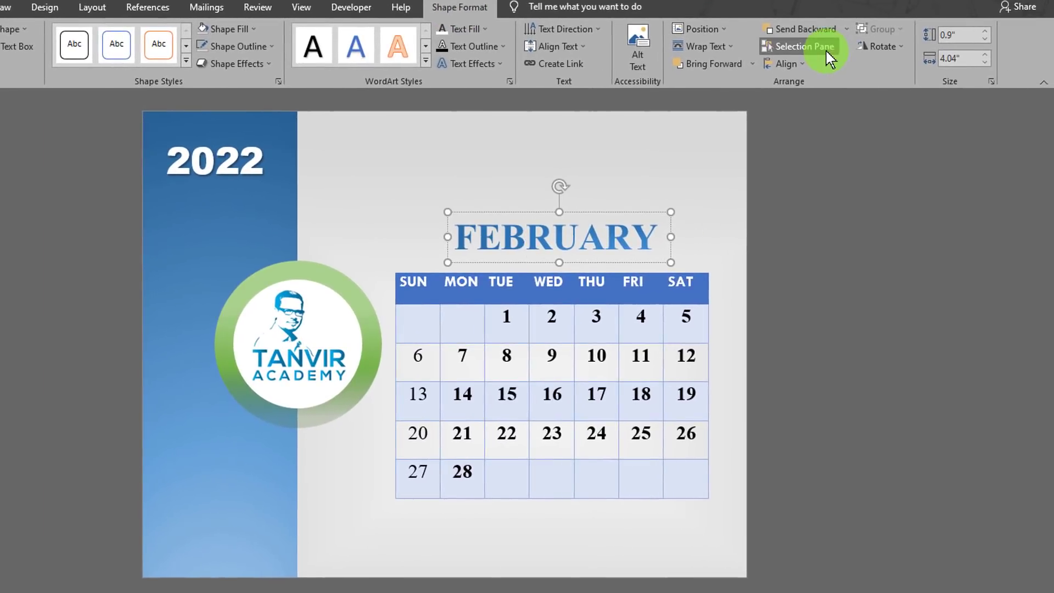
left_click(829, 49)
left_click(961, 162)
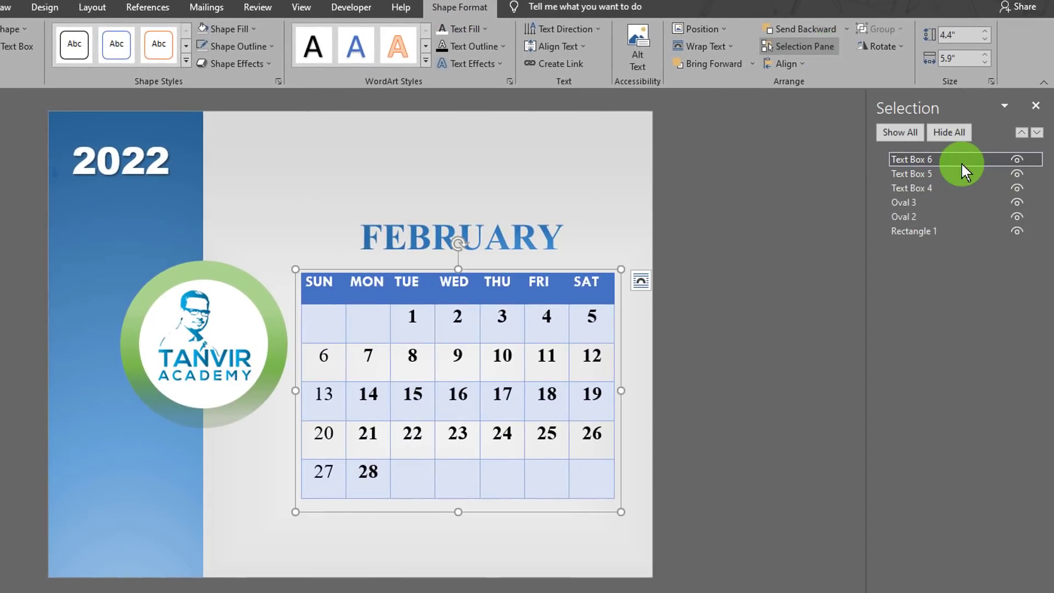
left_click(956, 173)
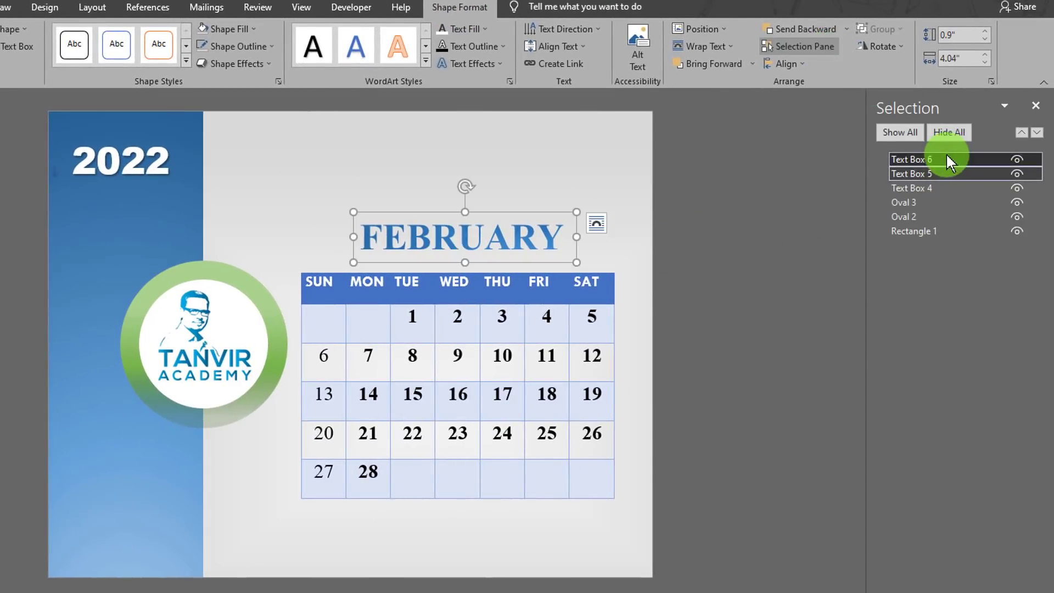
left_click(948, 160)
left_click(950, 160)
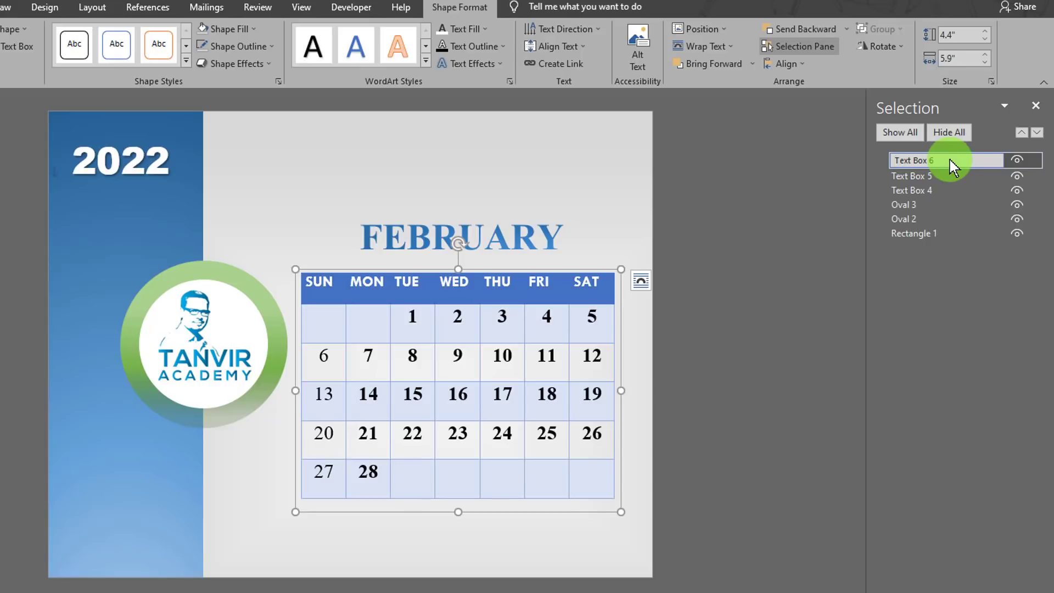
left_click(946, 172)
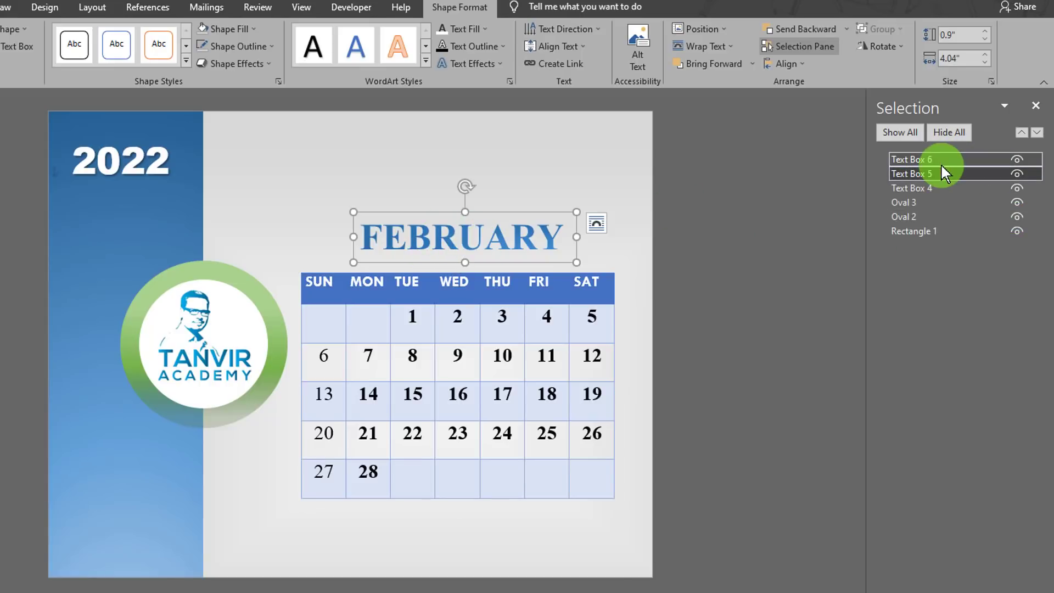
left_click(940, 161, "ctrl")
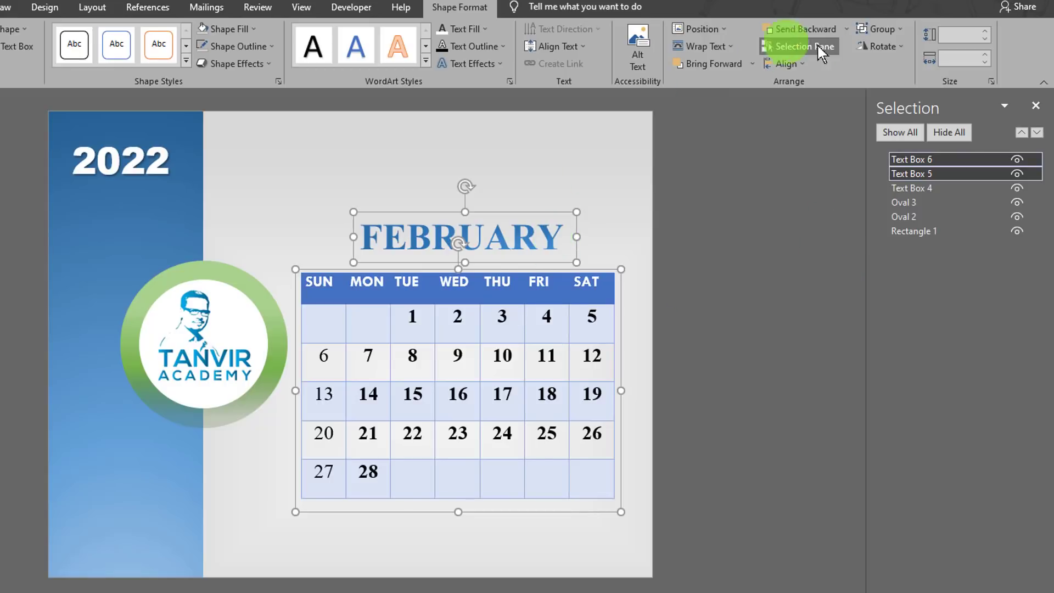
left_click(786, 64)
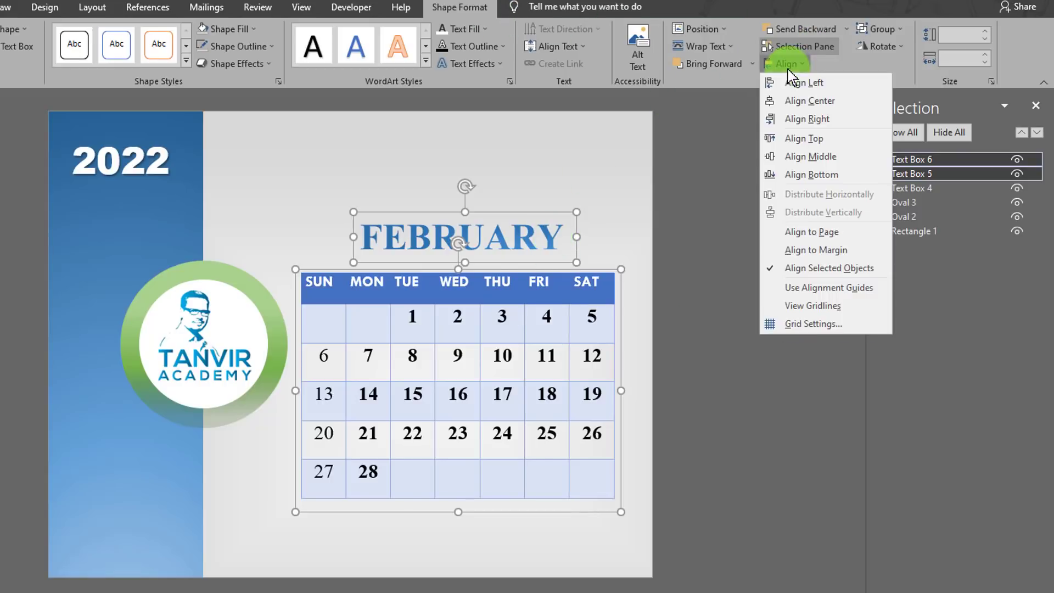
left_click(822, 102)
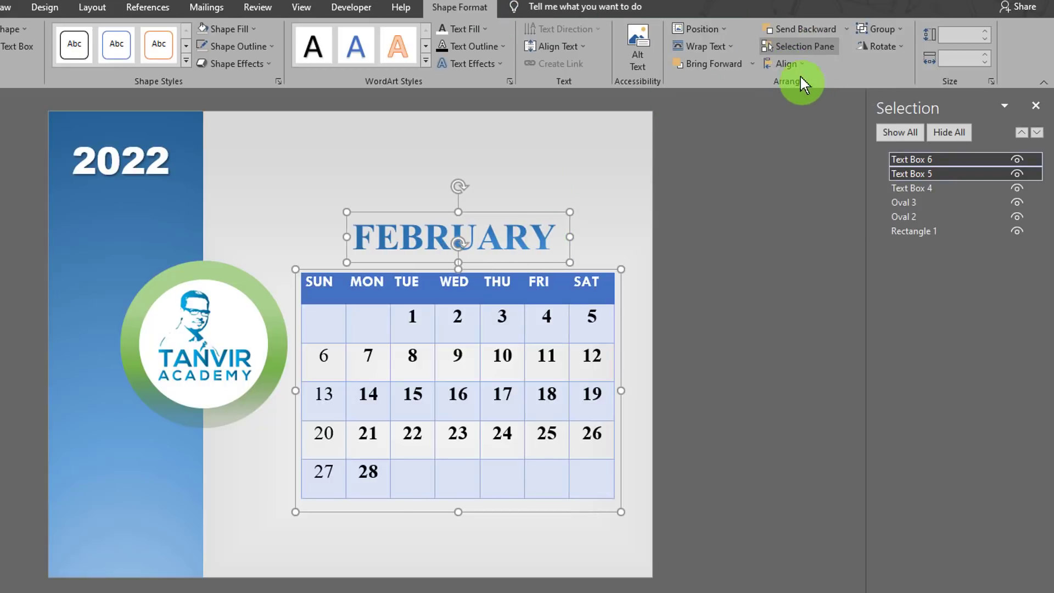
left_click_drag(515, 212, 515, 161)
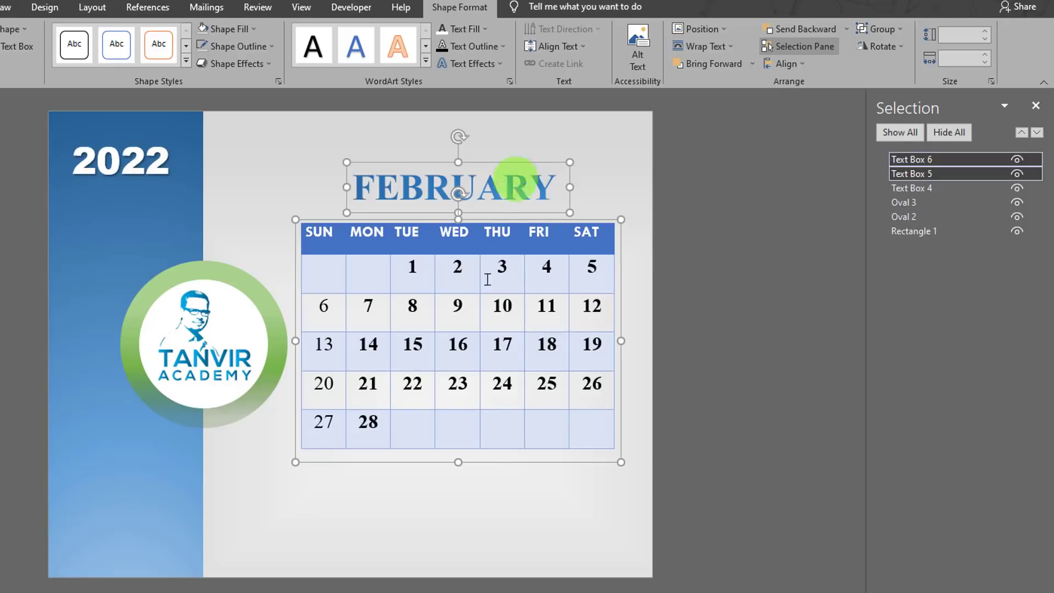
Center the dates vertically in their cells again and make the whole date range bold, including the SUN column
left_click_drag(409, 266, 558, 419)
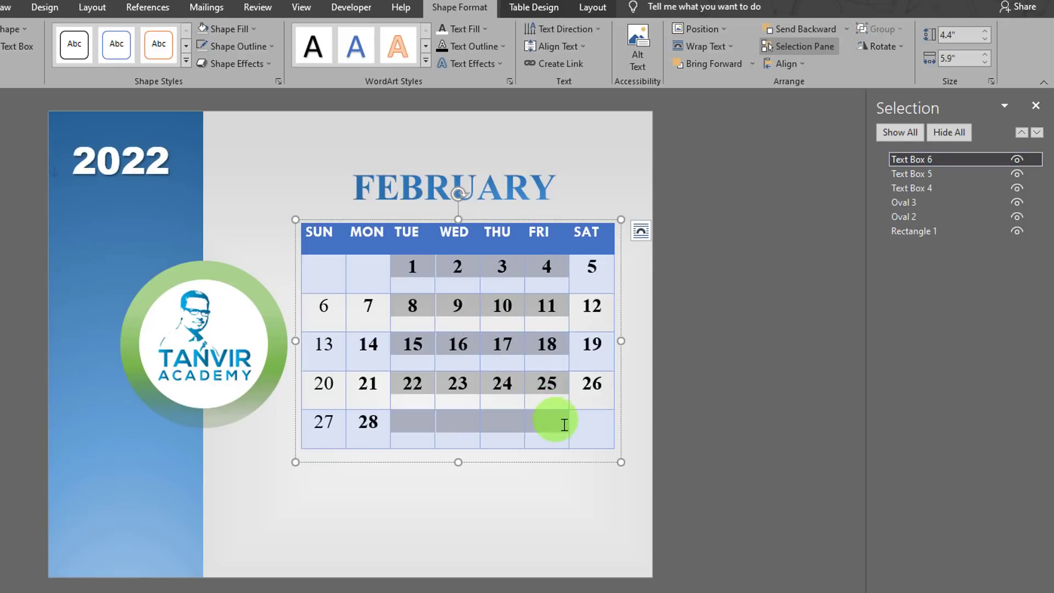
left_click_drag(313, 266, 582, 423)
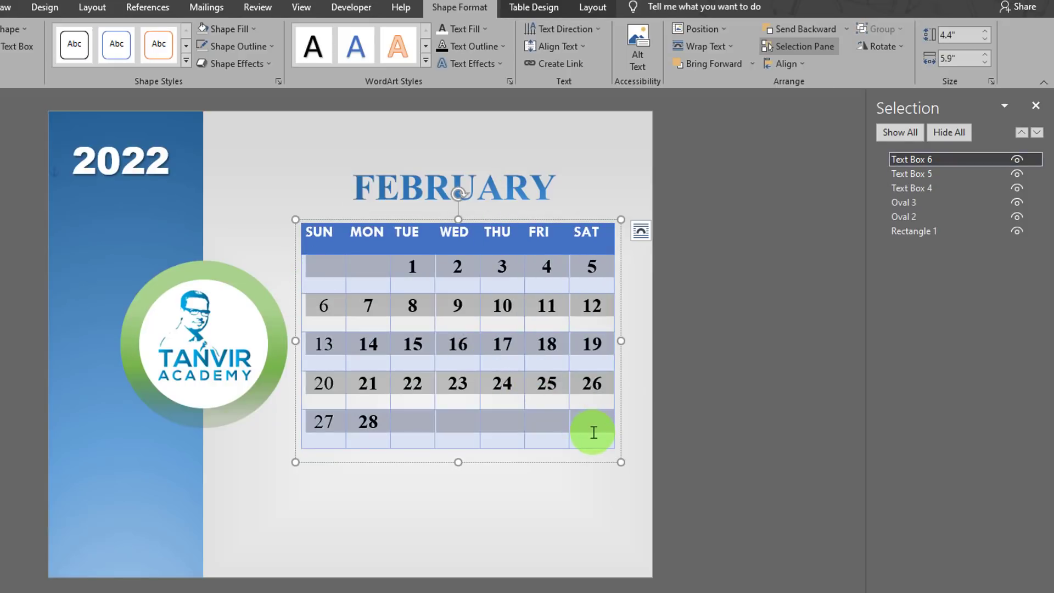
left_click(590, 11)
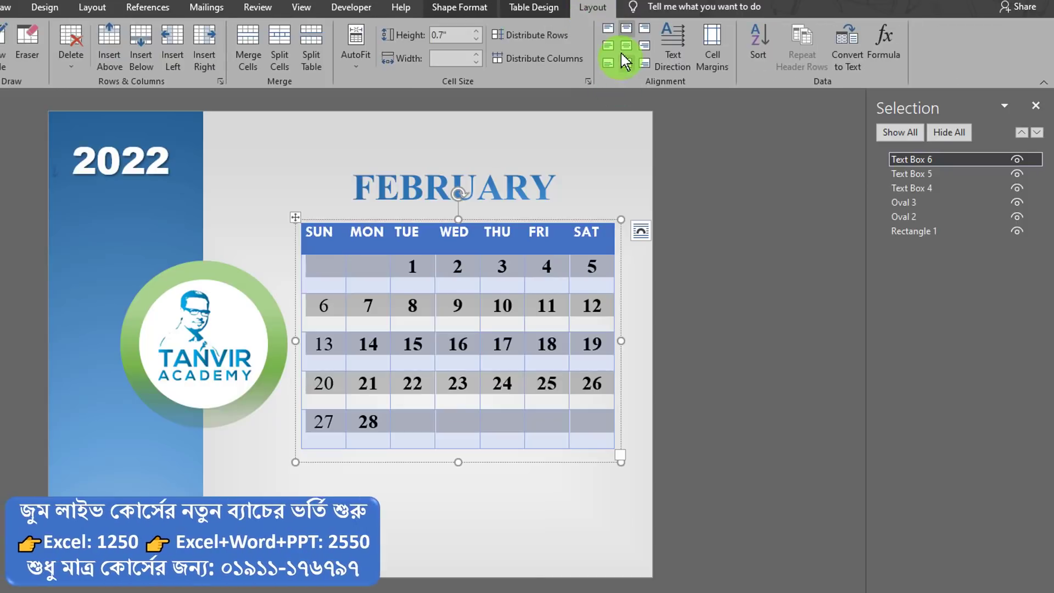
left_click(626, 47)
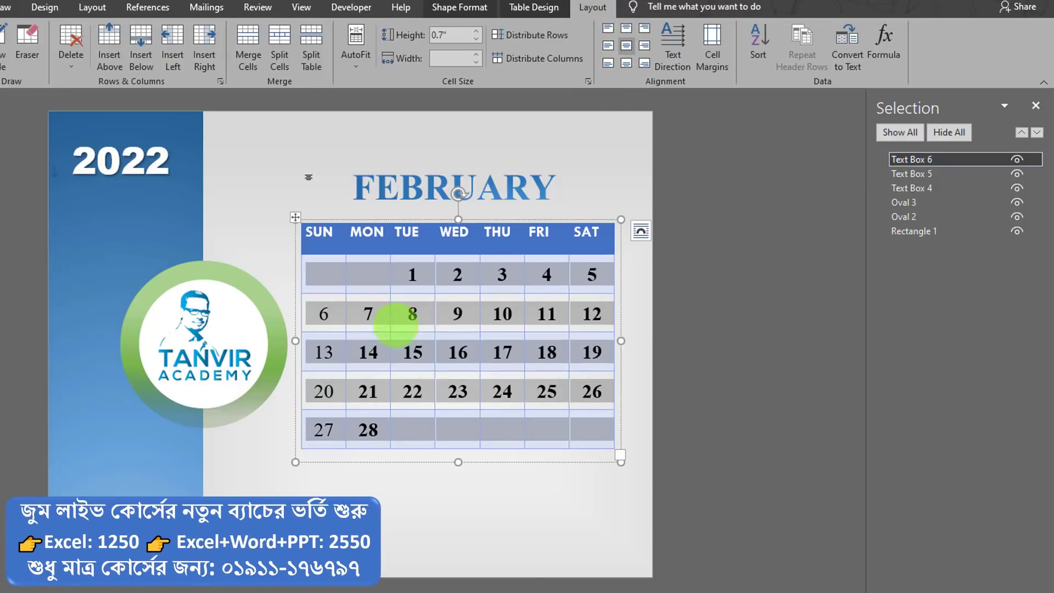
left_click(1, 6)
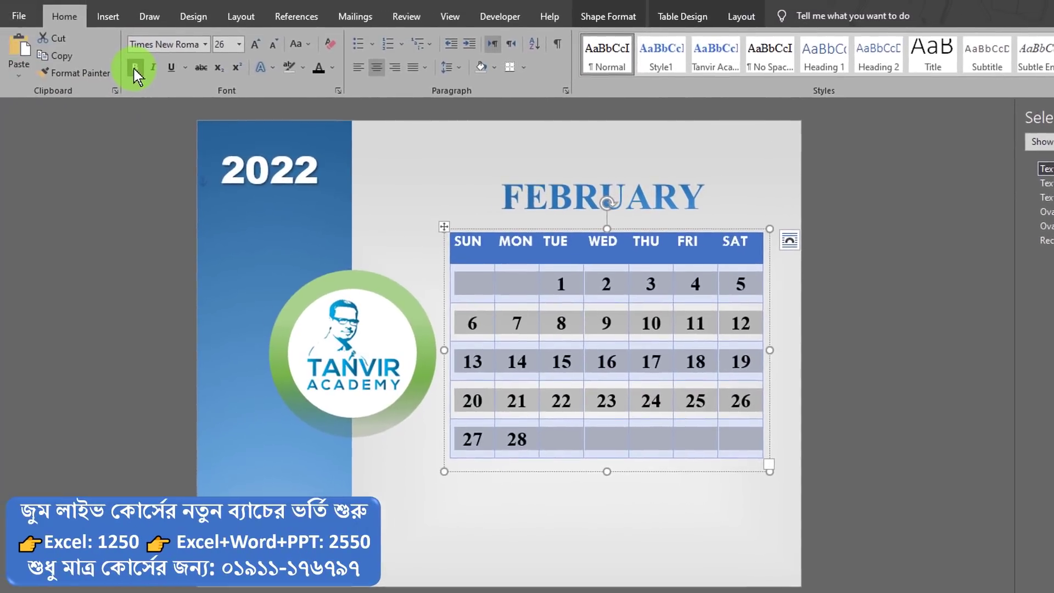
left_click(904, 354)
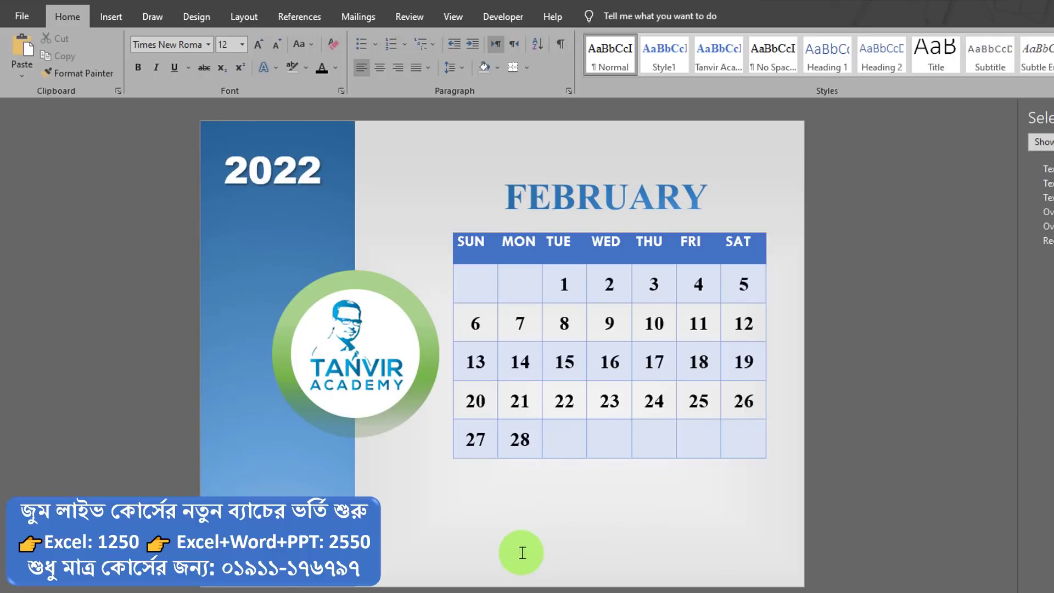
left_click(532, 405)
left_click(124, 21)
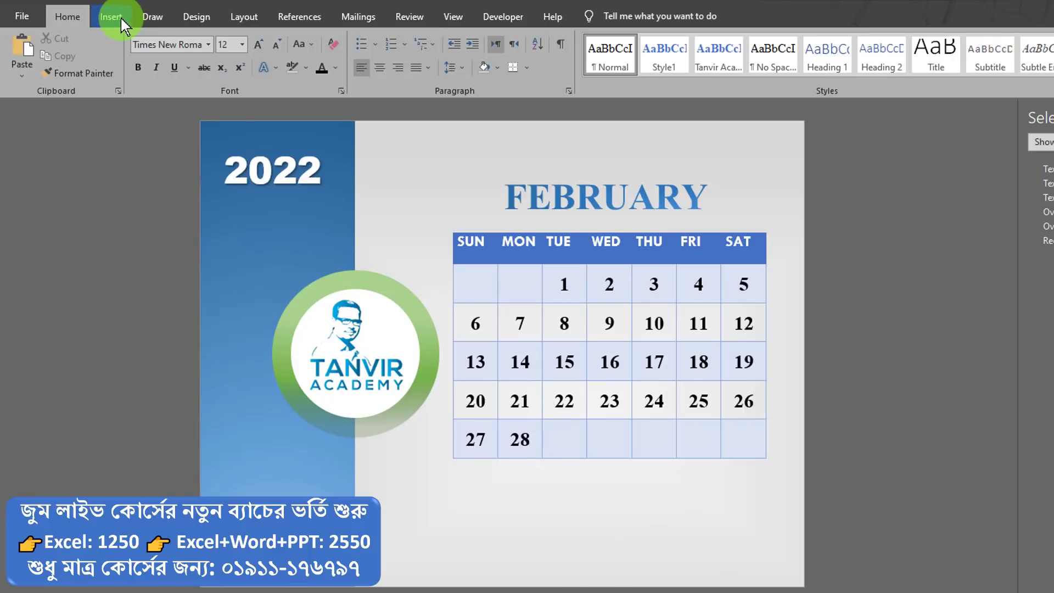
left_click(215, 55)
left_click(193, 64)
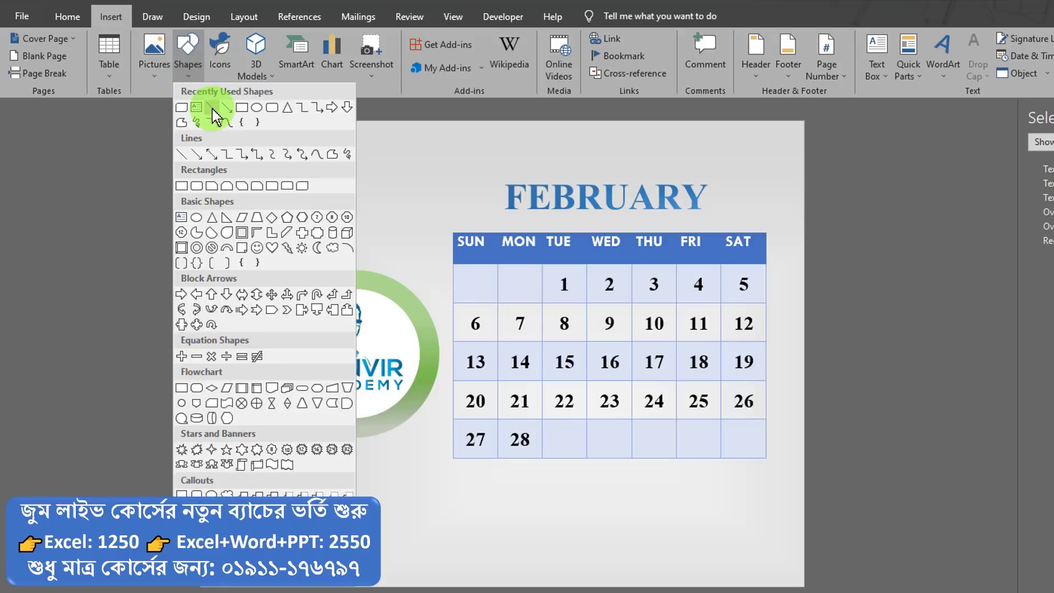
left_click(197, 108)
left_click_drag(382, 541, 777, 573)
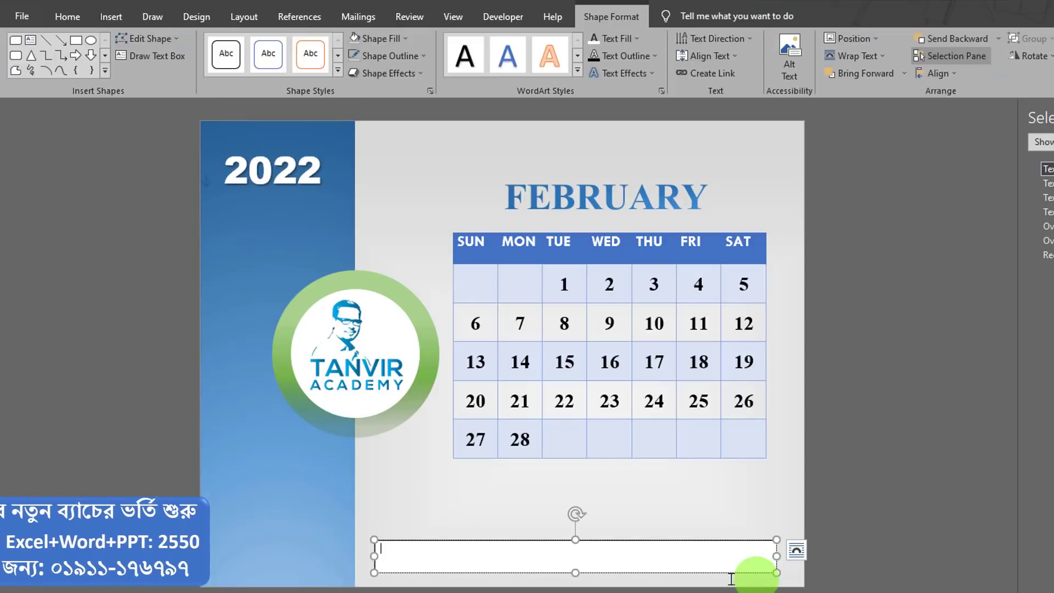
type("www.tanviracademy.com")
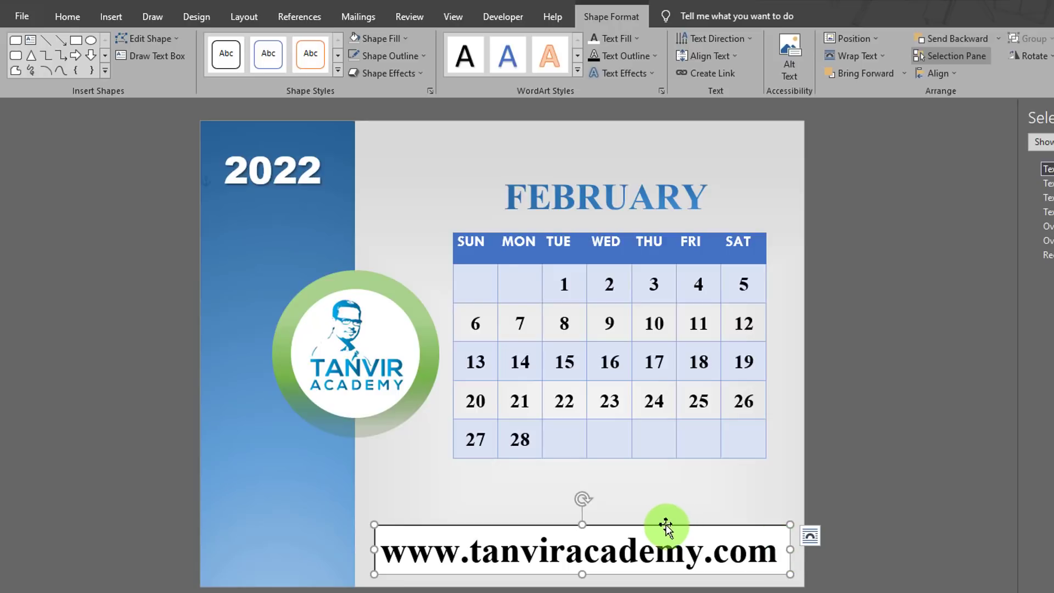
Remove the fill and the outline from the website text box
left_click(404, 40)
left_click(385, 169)
left_click(383, 56)
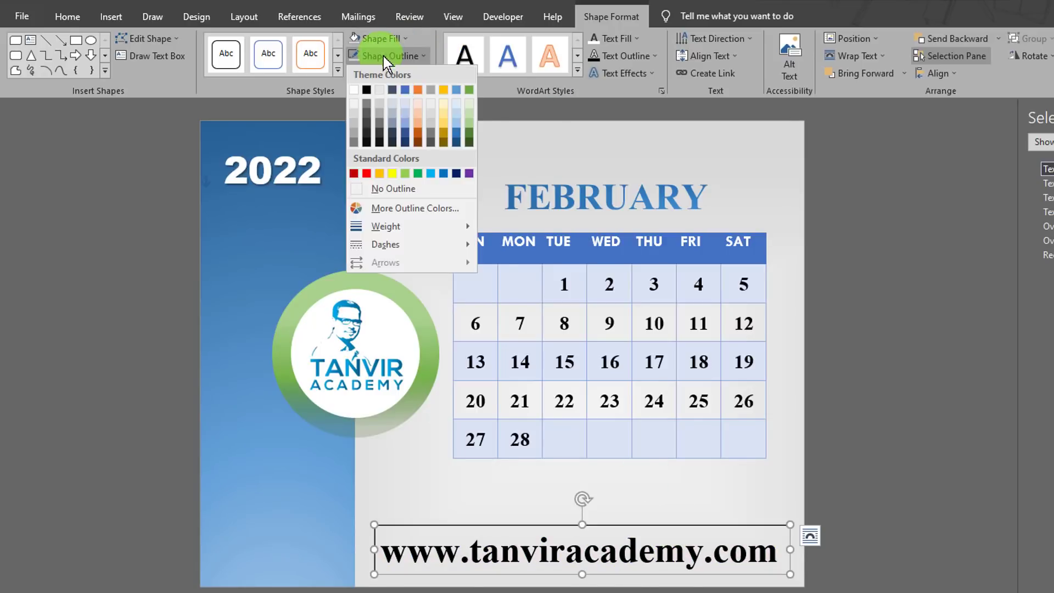
left_click(391, 189)
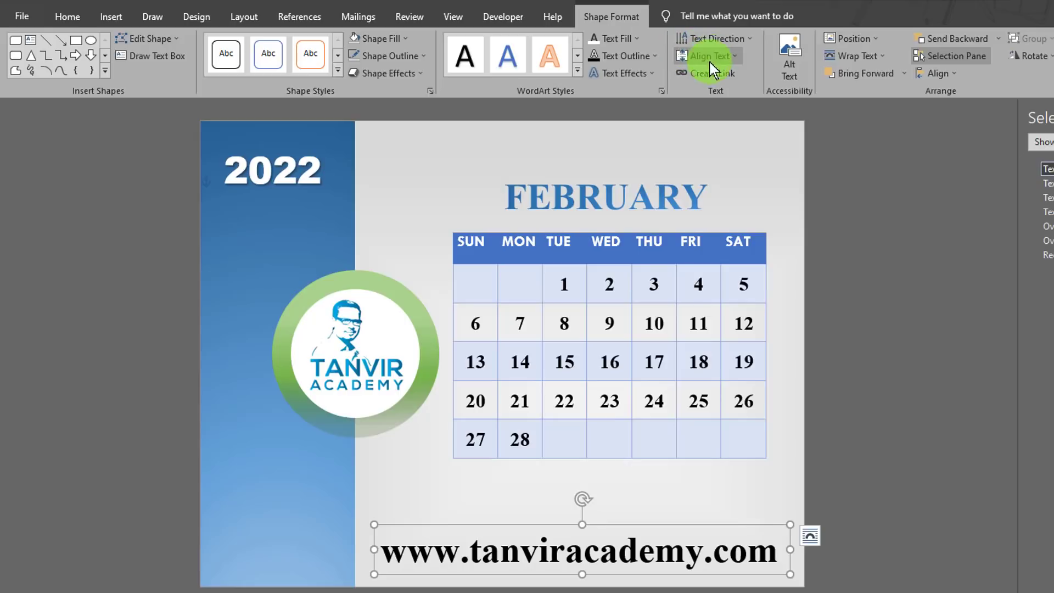
Apply the blue rectangular gradient fill to the website text and close the selection and formatting panes
left_click(662, 90)
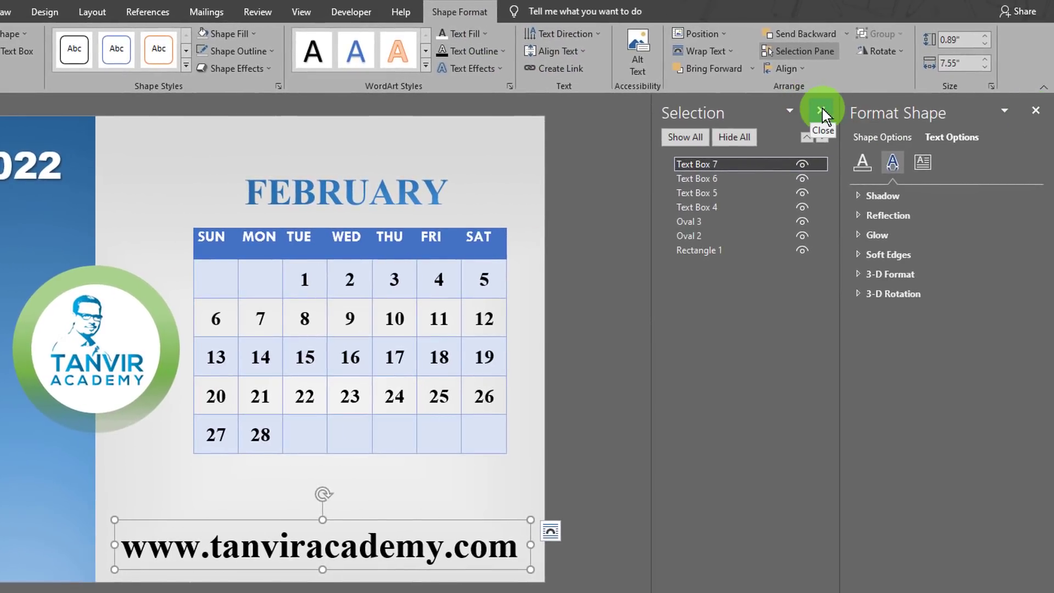
left_click(897, 113)
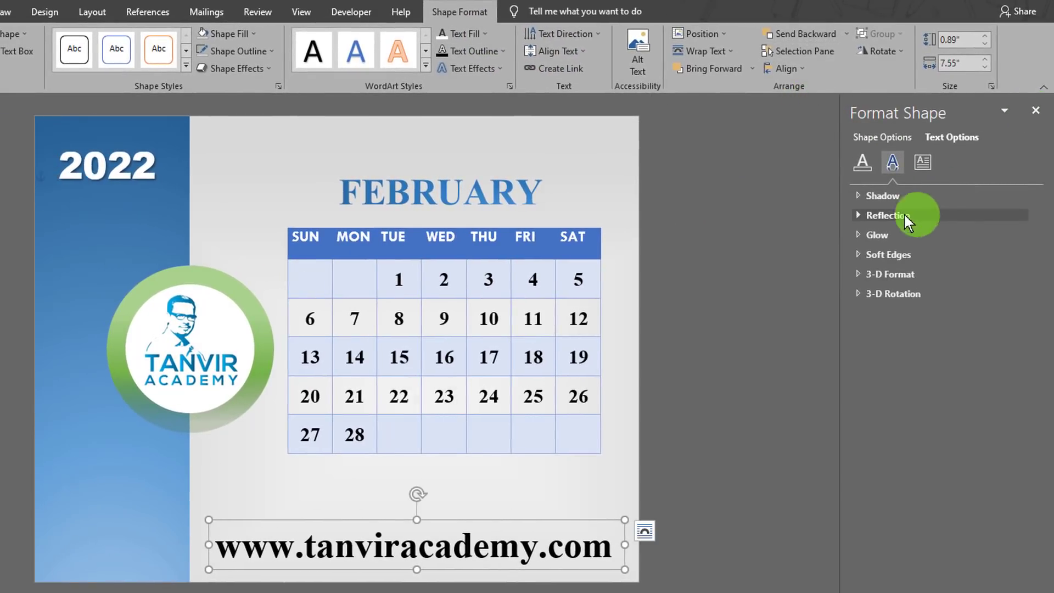
left_click(866, 162)
left_click(888, 252)
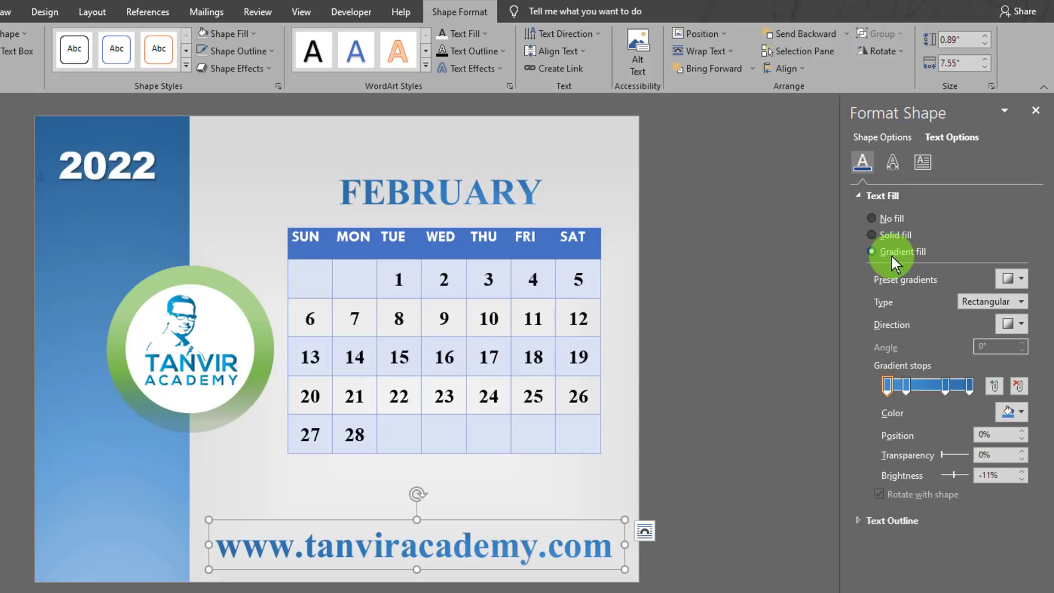
left_click(1017, 283)
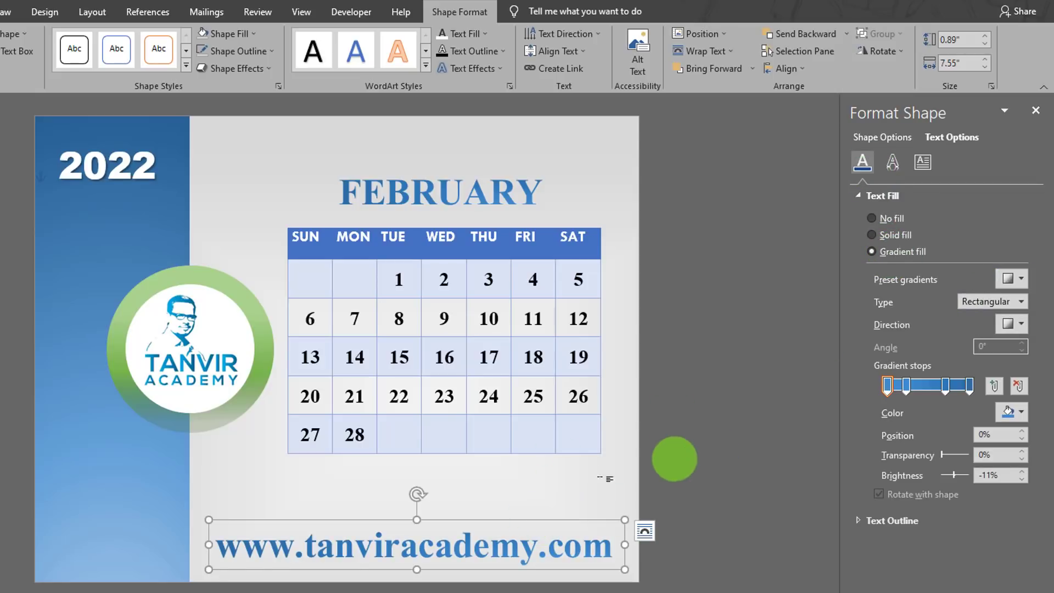
left_click(773, 474)
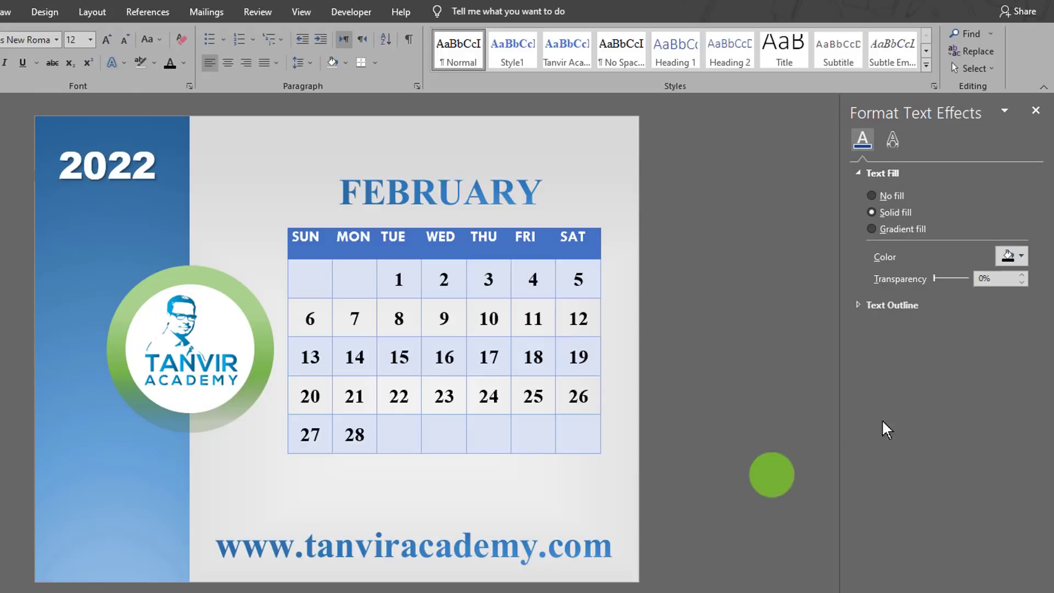
left_click(1033, 112)
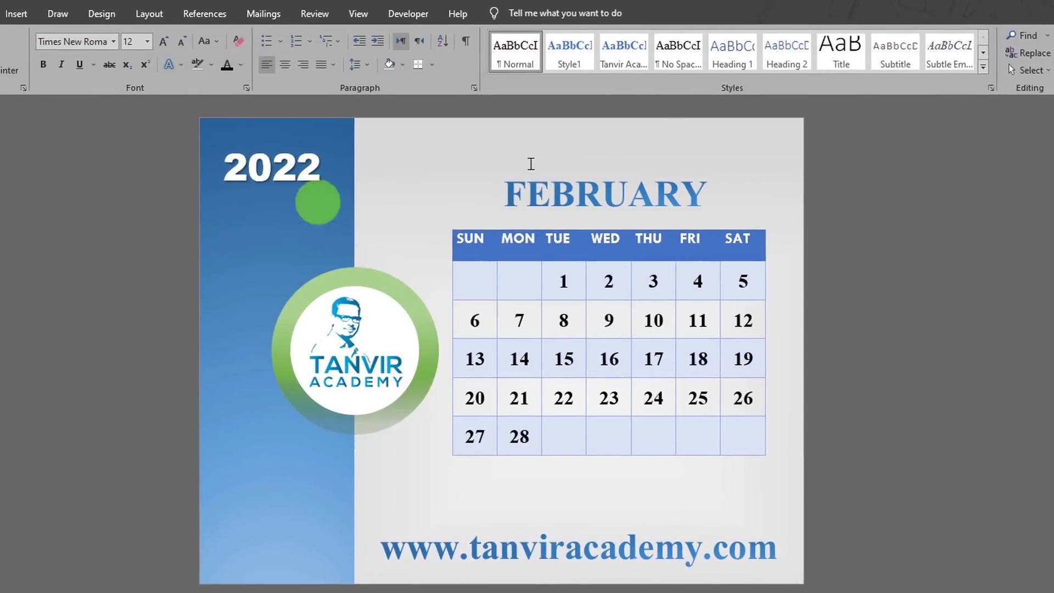
Open the gallery of shapes that can be inserted on the calendar page
left_click(111, 18)
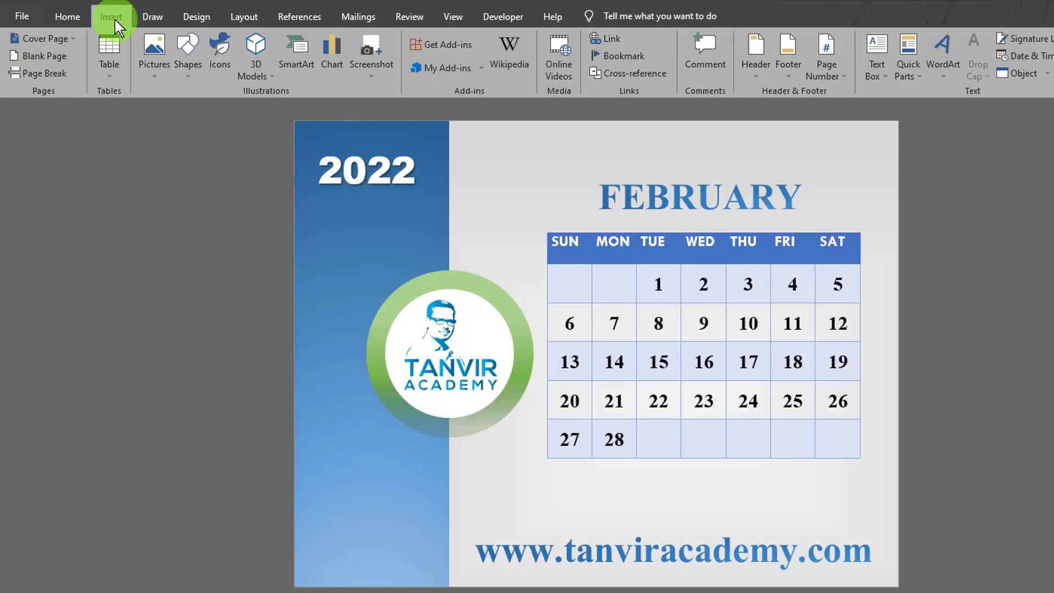
left_click(185, 69)
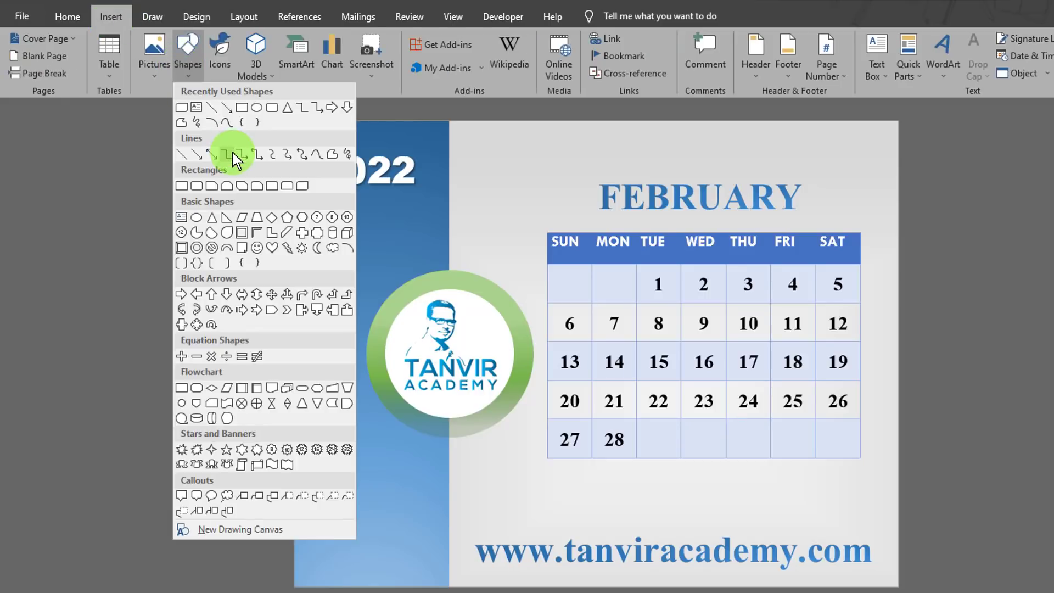